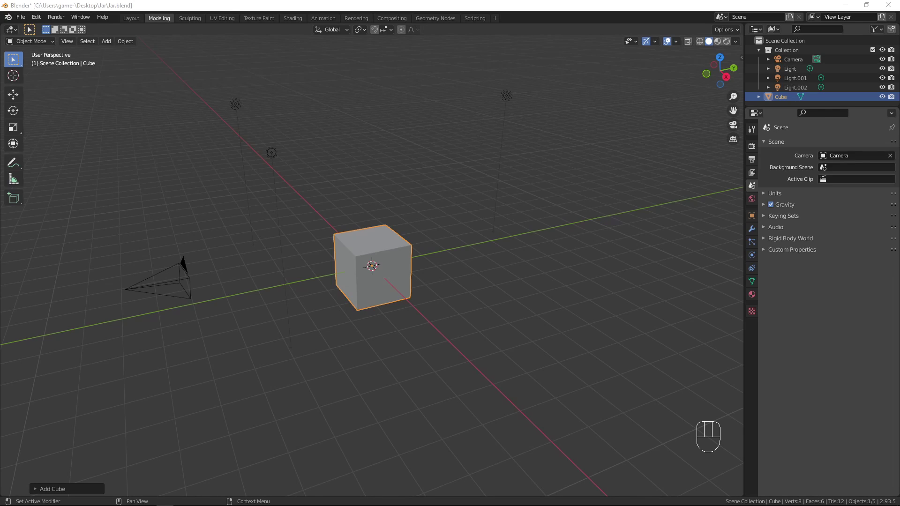
# Delete the default cube and add a cylinder mesh in its place.
pyautogui.press('x')
pyautogui.click(373, 261)
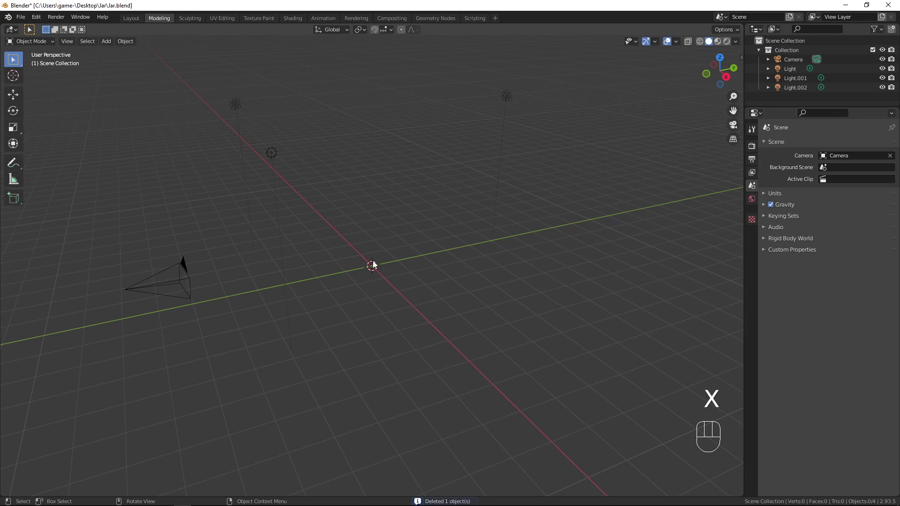
pyautogui.hotkey('shift', 'a')
pyautogui.moveTo(374, 262)
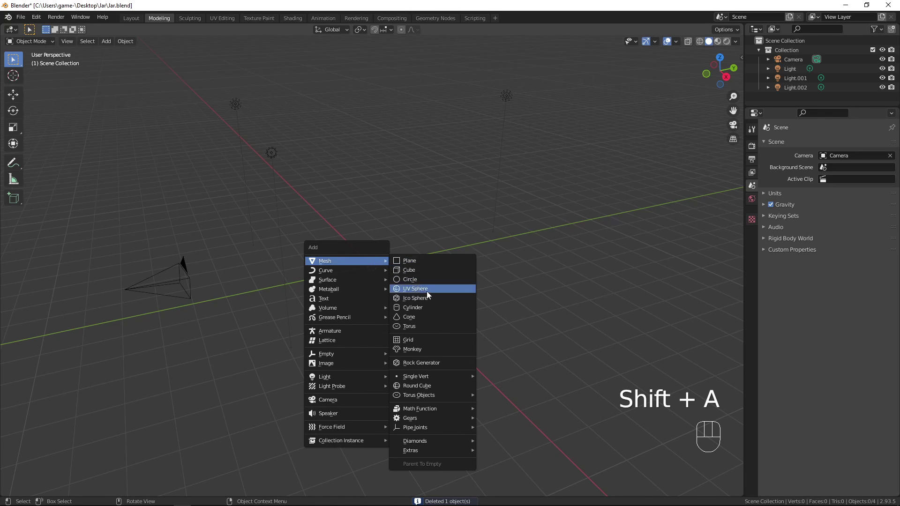
pyautogui.click(424, 307)
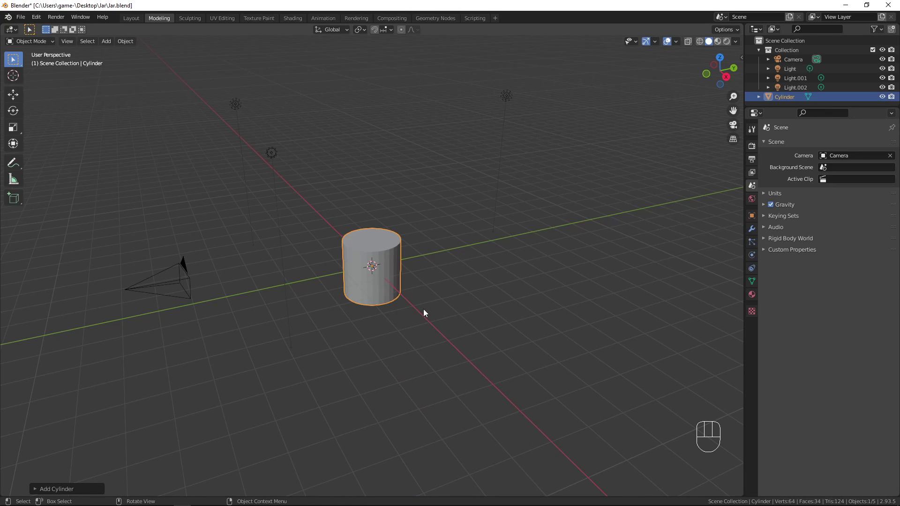
# Switch to the front view and shade the cylinder smooth.
pyautogui.press('KP_1')
pyautogui.rightClick(366, 274)
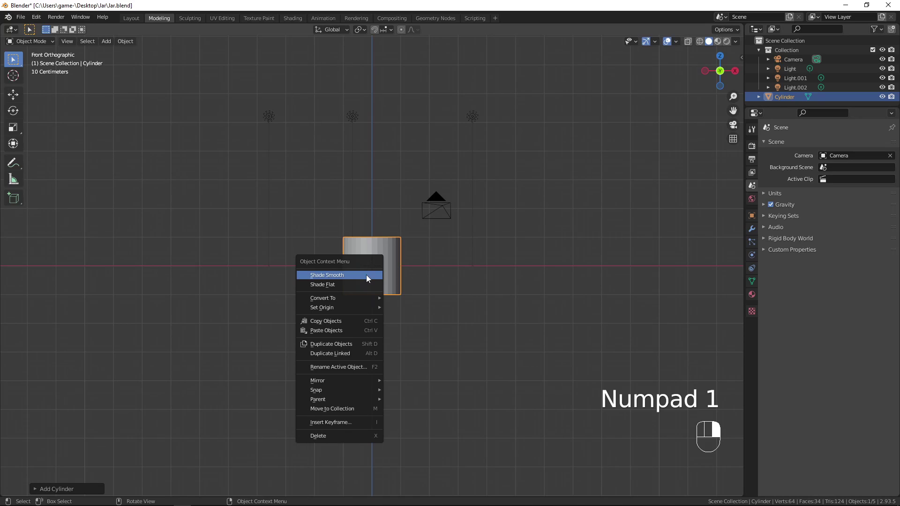
pyautogui.click(366, 274)
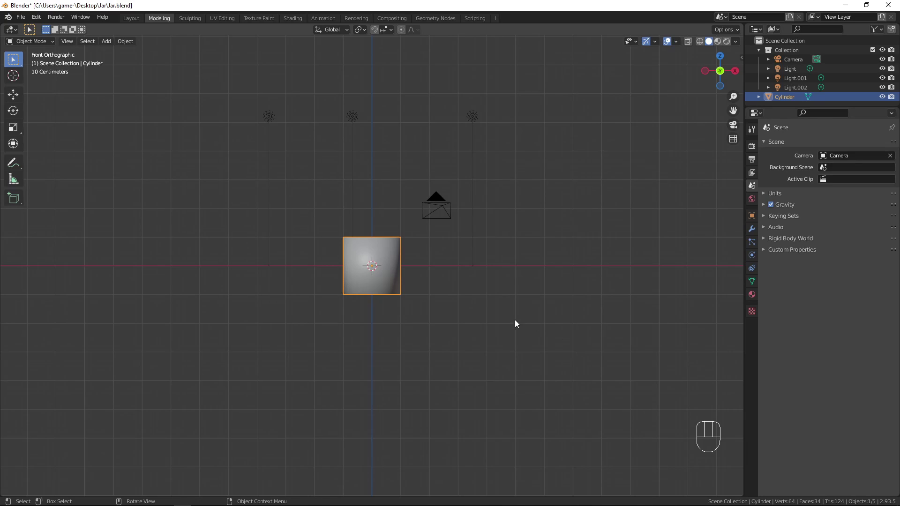
# Enable Auto Smooth in the cylinder's normals settings with an angle of 50°.
pyautogui.click(751, 281)
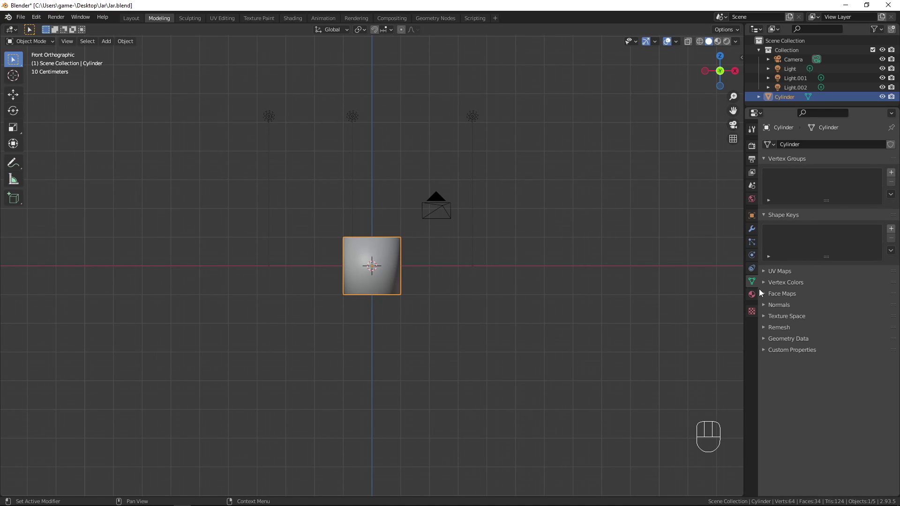
pyautogui.click(773, 305)
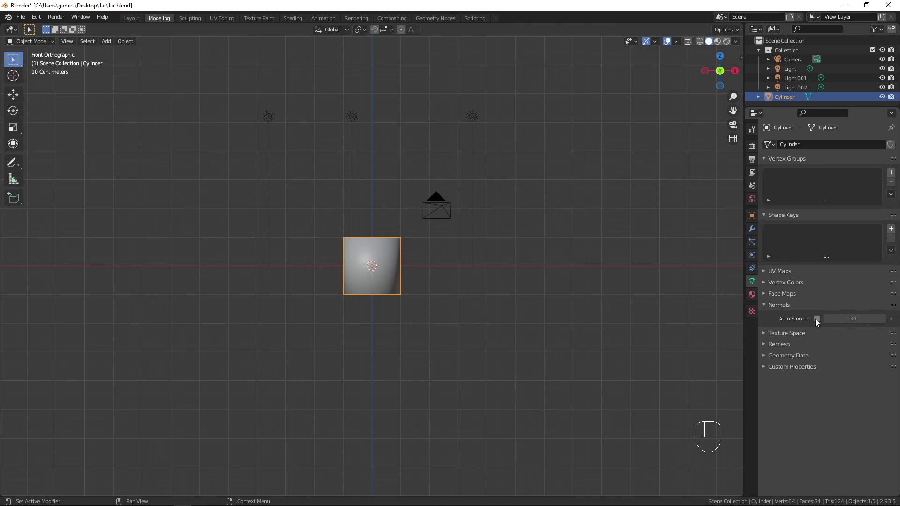
pyautogui.click(816, 319)
pyautogui.click(858, 319)
pyautogui.write('5')
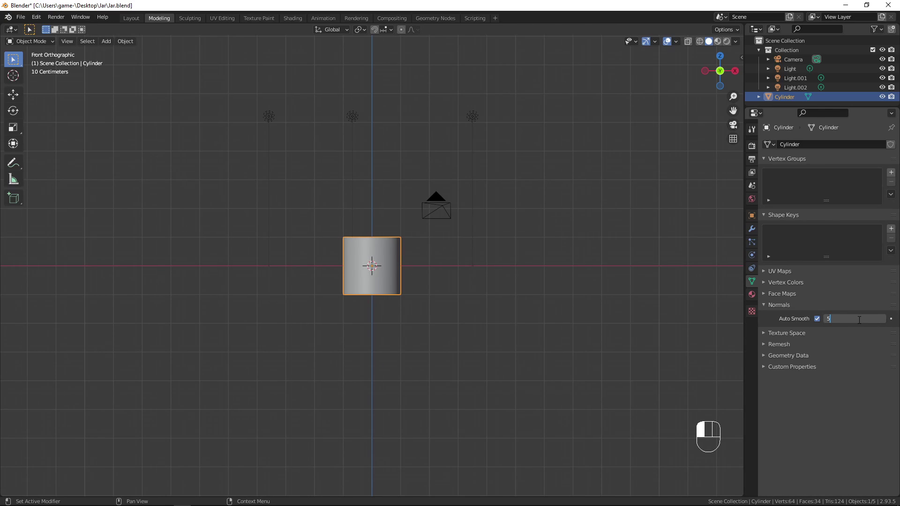
pyautogui.write('0')
pyautogui.press('Return')
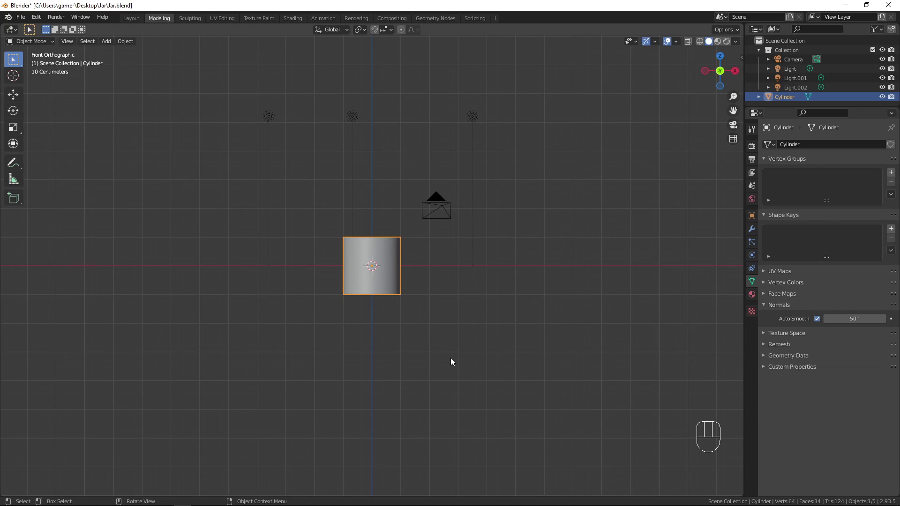
# In Edit Mode, move the cylinder's whole mesh up 1 m along Z so its base sits at the origin.
pyautogui.press('Tab')
pyautogui.scroll(3, 442, 355)
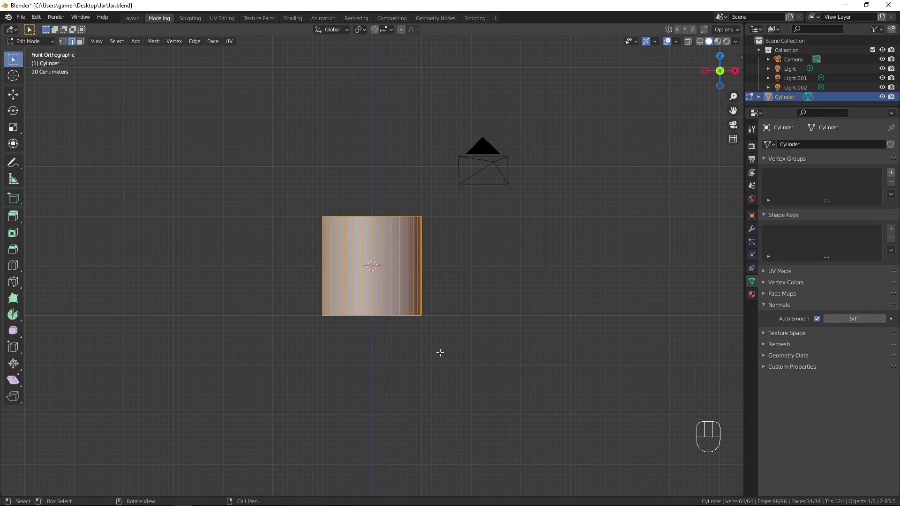
pyautogui.press('g')
pyautogui.press('z')
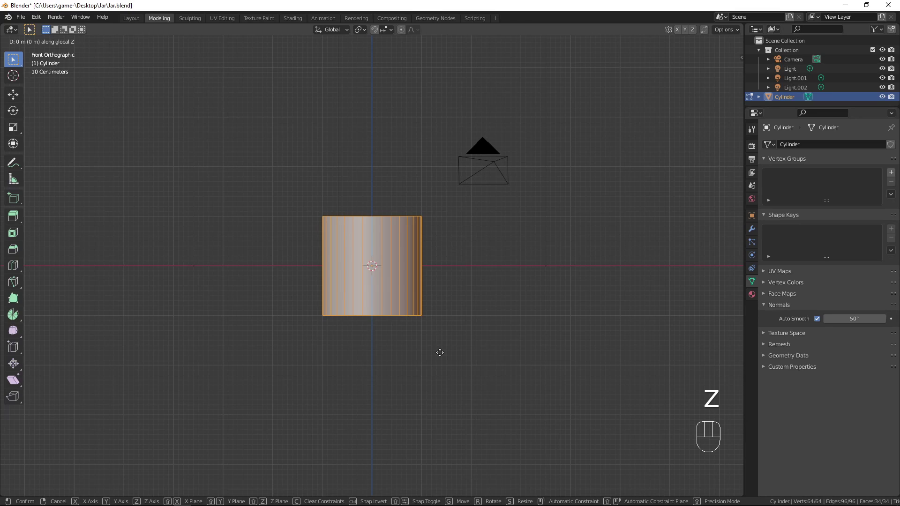
pyautogui.press('1')
pyautogui.press('Return')
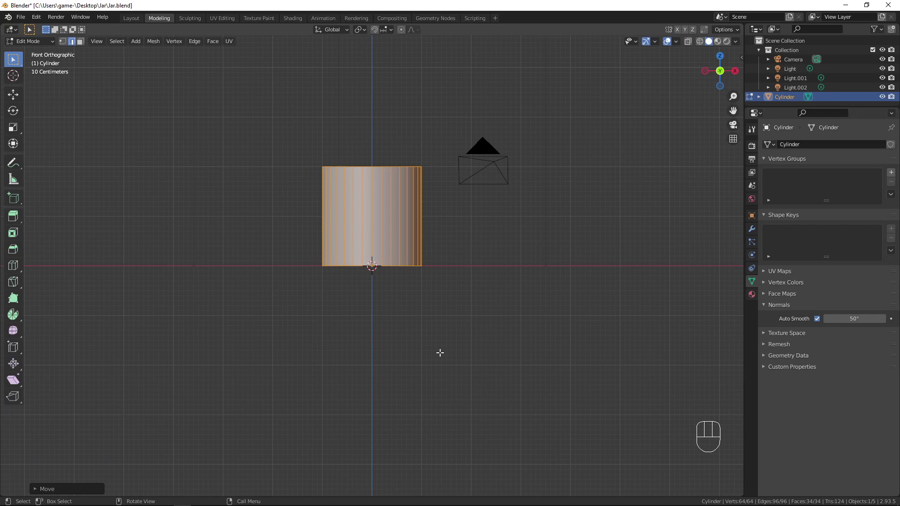
# Extrude the cylinder's top face in place and raise it about 0.1 m along Z in the front view.
pyautogui.hotkey('alt', 'z')
pyautogui.moveTo(519, 217); pyautogui.dragTo(449, 253, button='middle')
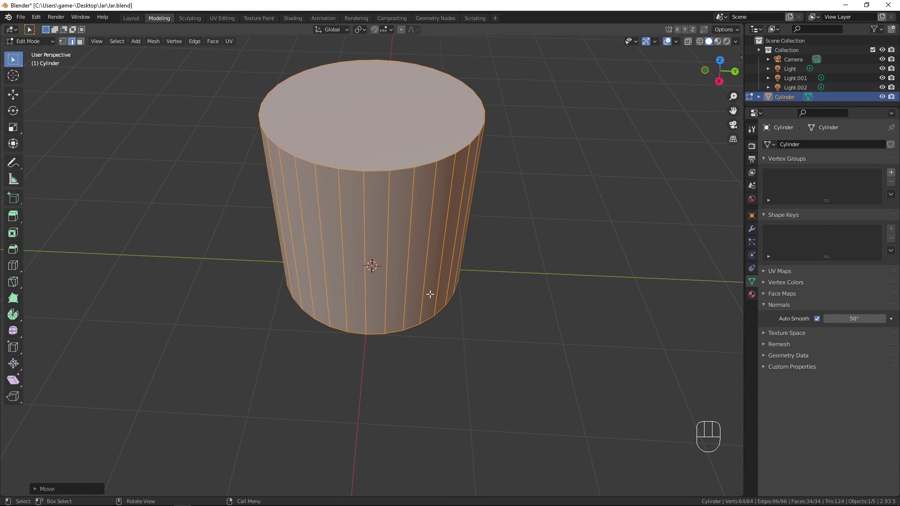
pyautogui.moveTo(428, 295)
pyautogui.keyDown('shift'); pyautogui.mouseDown(button='middle')
pyautogui.moveTo(445, 334)
pyautogui.moveTo(422, 315)
pyautogui.moveTo(533, 357)
pyautogui.mouseUp(button='middle'); pyautogui.keyUp('shift')
pyautogui.click(533, 358)
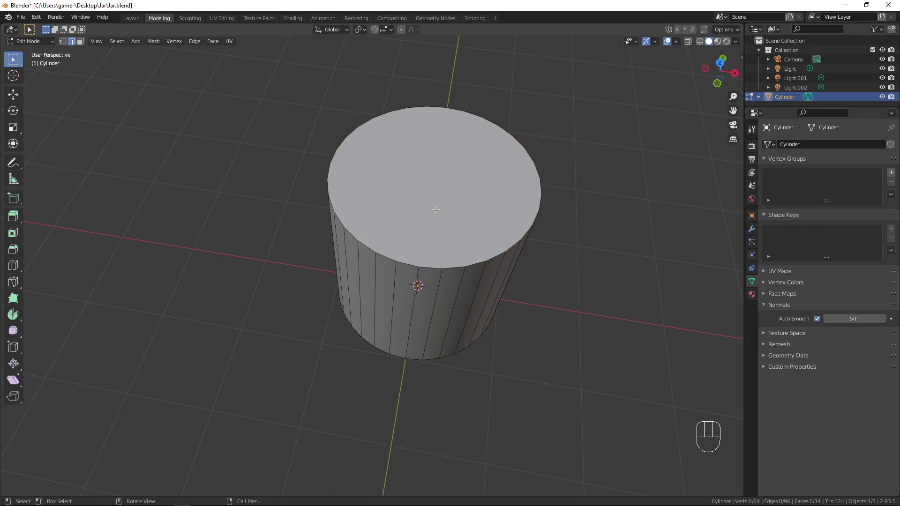
pyautogui.press('3')
pyautogui.click(420, 190)
pyautogui.press('KP_1')
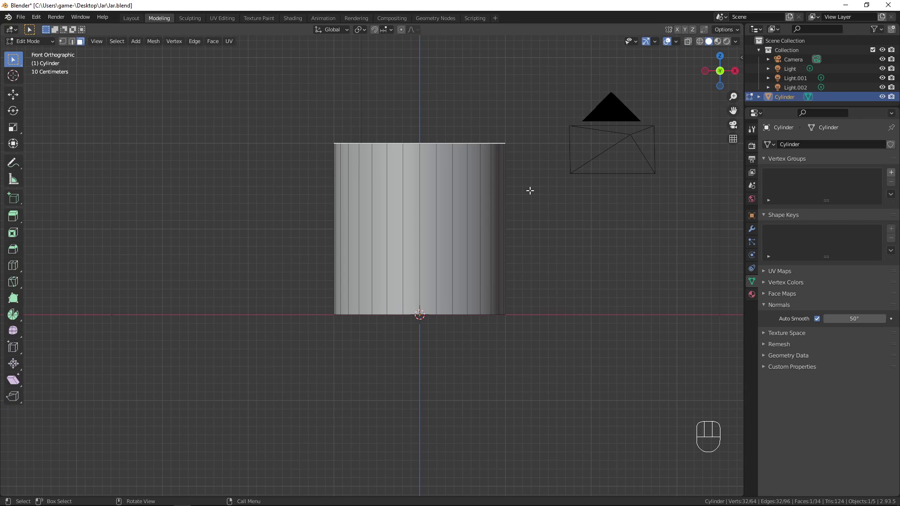
pyautogui.press('e')
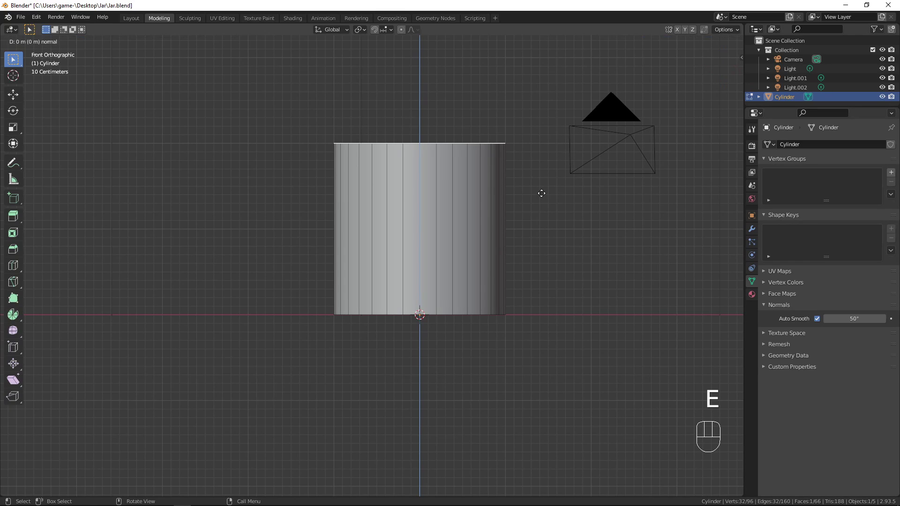
pyautogui.rightClick(542, 193)
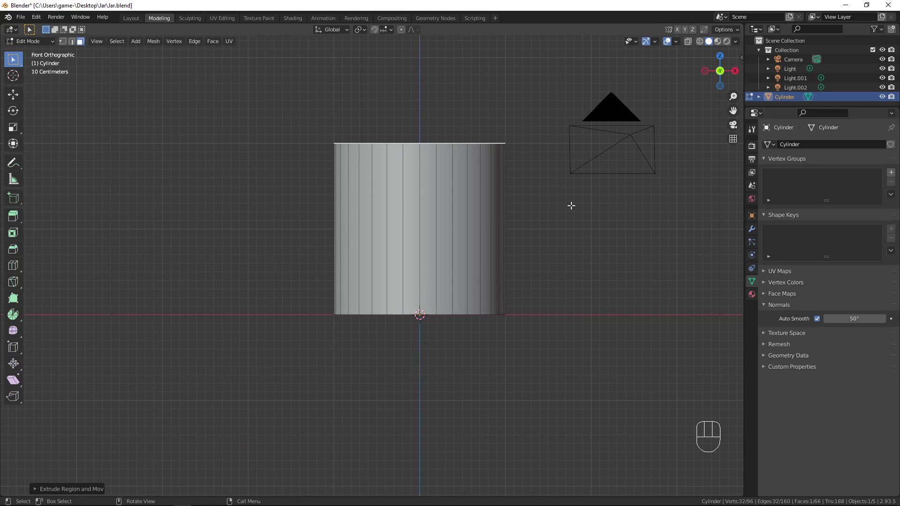
pyautogui.press('g')
pyautogui.press('z')
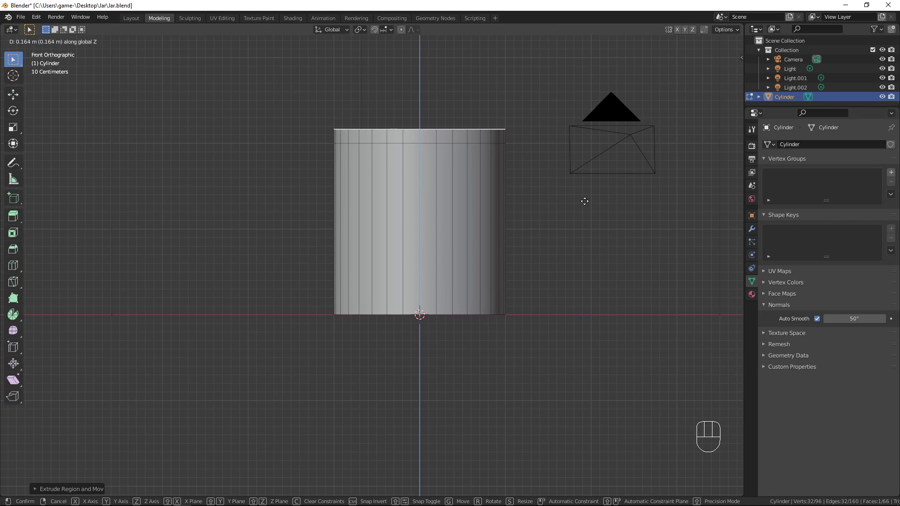
pyautogui.click(581, 207)
# Scale the raised top face slightly inward to slope the jar's shoulder, and extrude it up about 0.2 m as the neck.
pyautogui.press('s')
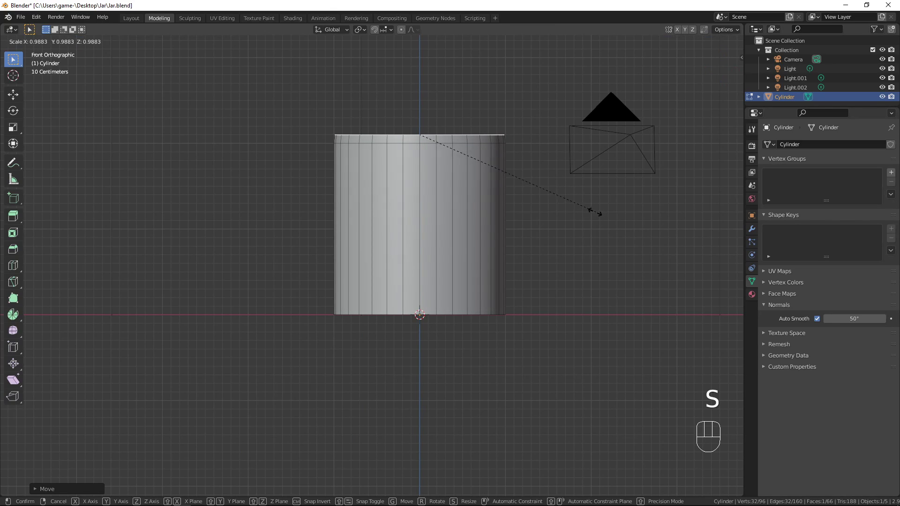
pyautogui.click(587, 209)
pyautogui.press('e')
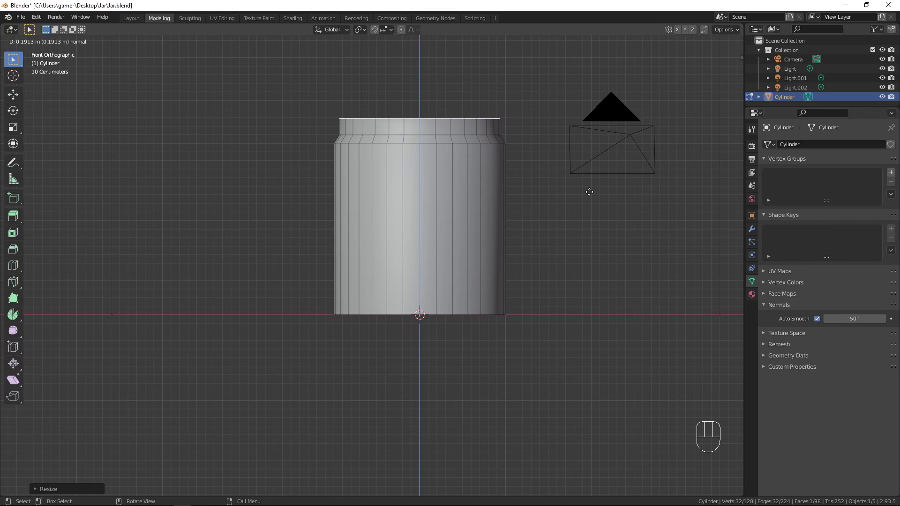
pyautogui.click(589, 191)
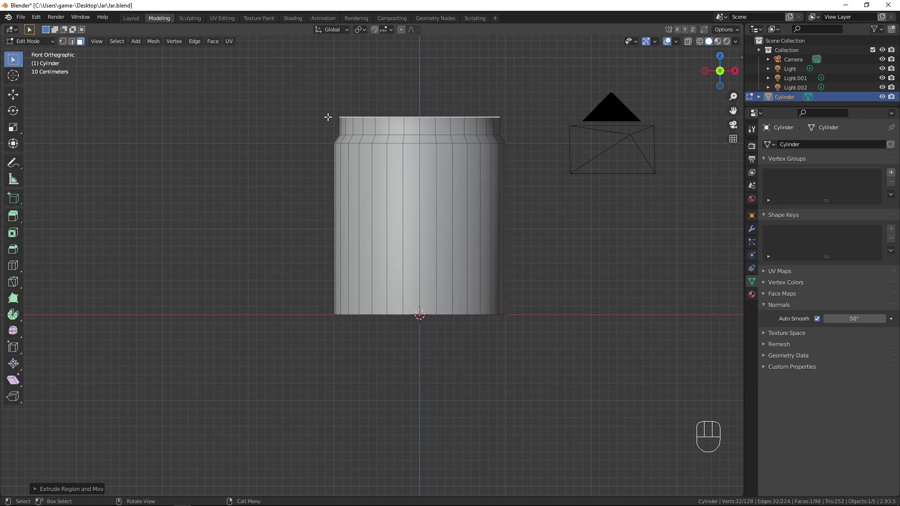
# Extrude the neck's top face in place, widen it to about 1.02 scale, and extrude it up about 0.06 m to form a rim.
pyautogui.press('e')
pyautogui.rightClick(517, 110)
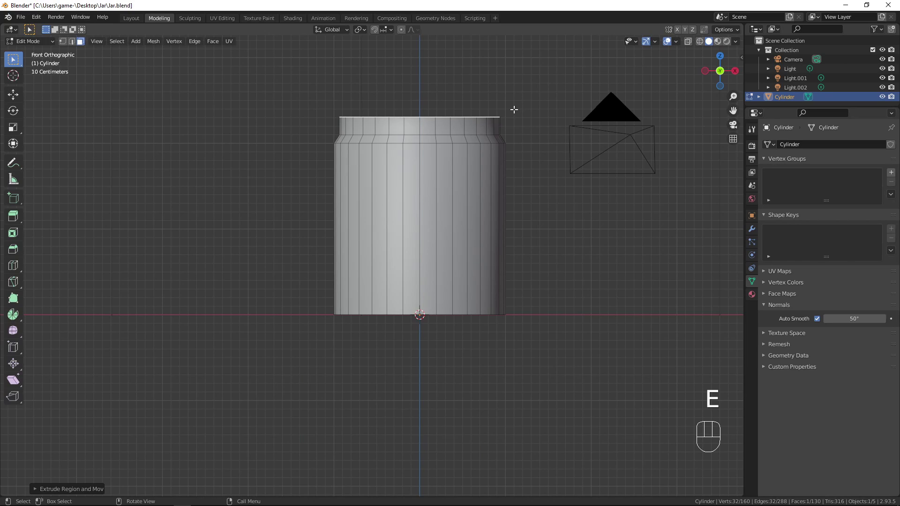
pyautogui.press('s')
pyautogui.press('shift')
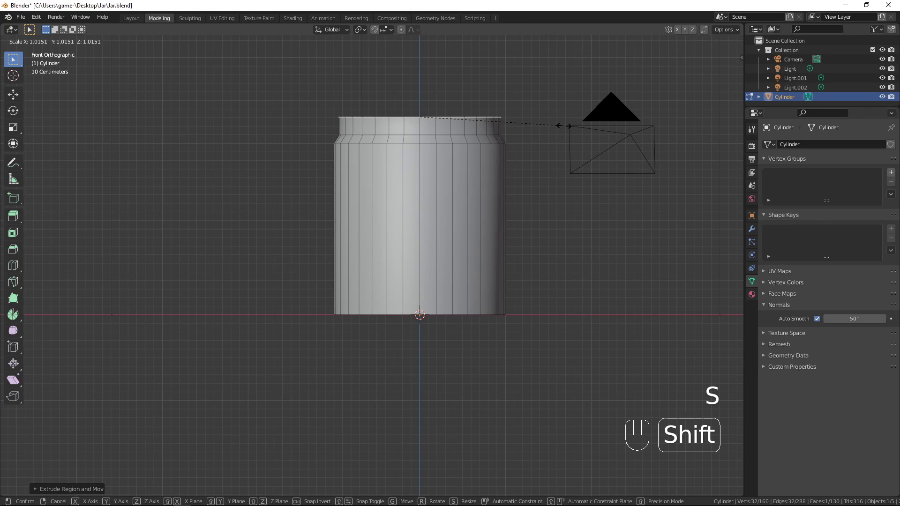
pyautogui.click(572, 125)
pyautogui.press('e')
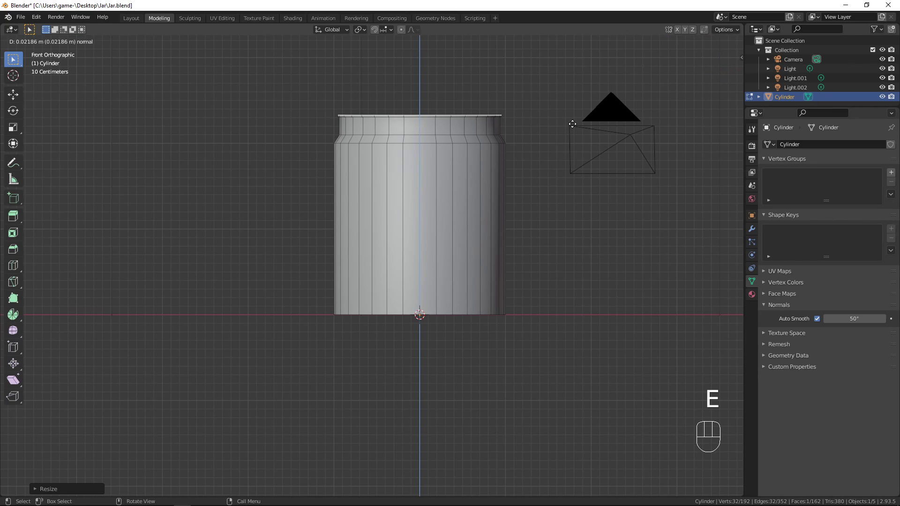
pyautogui.press('shift')
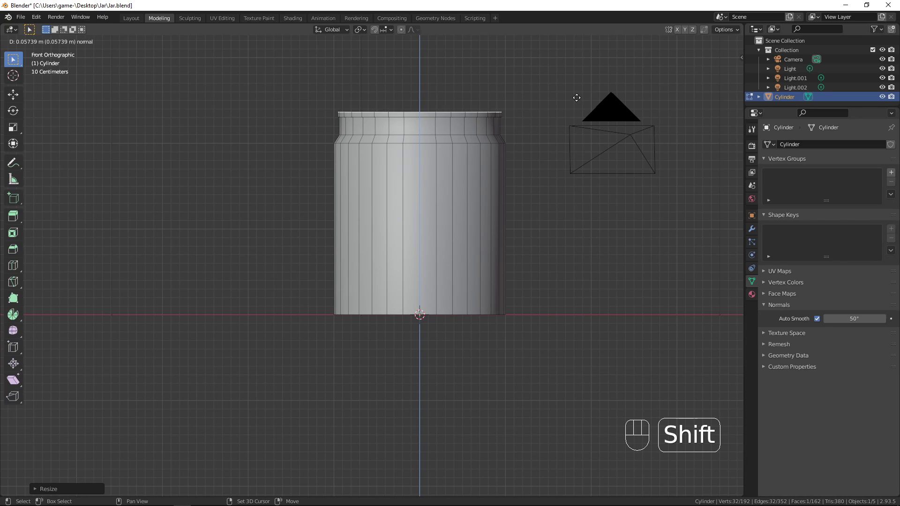
pyautogui.click(576, 92)
# Extrude the rim's top face inward to about 0.96 scale, and extrude the inset face up about 0.02 m.
pyautogui.moveTo(572, 86); pyautogui.dragTo(514, 158, button='middle')
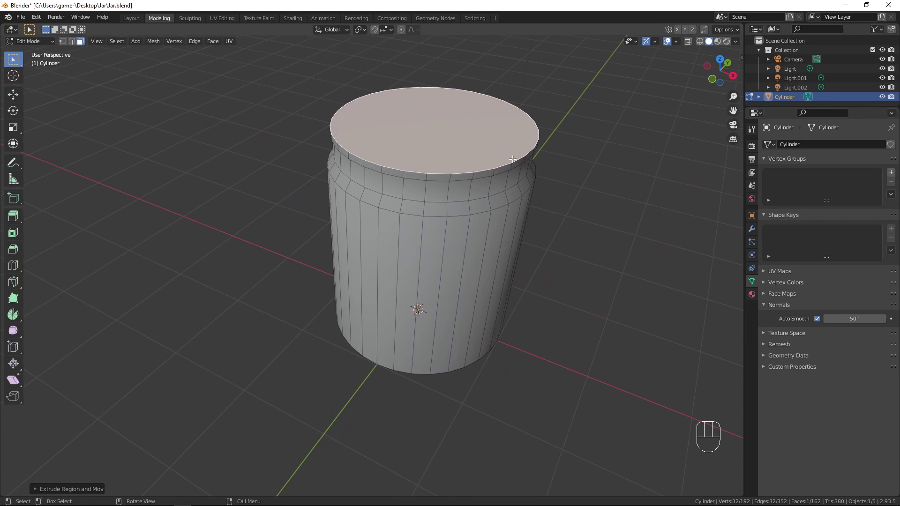
pyautogui.moveTo(584, 136); pyautogui.dragTo(568, 108, button='middle')
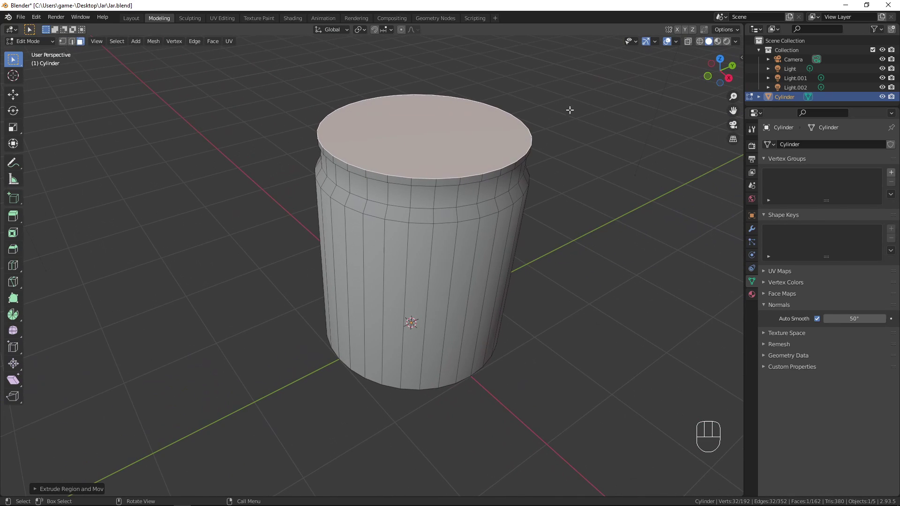
pyautogui.press('e')
pyautogui.press('s')
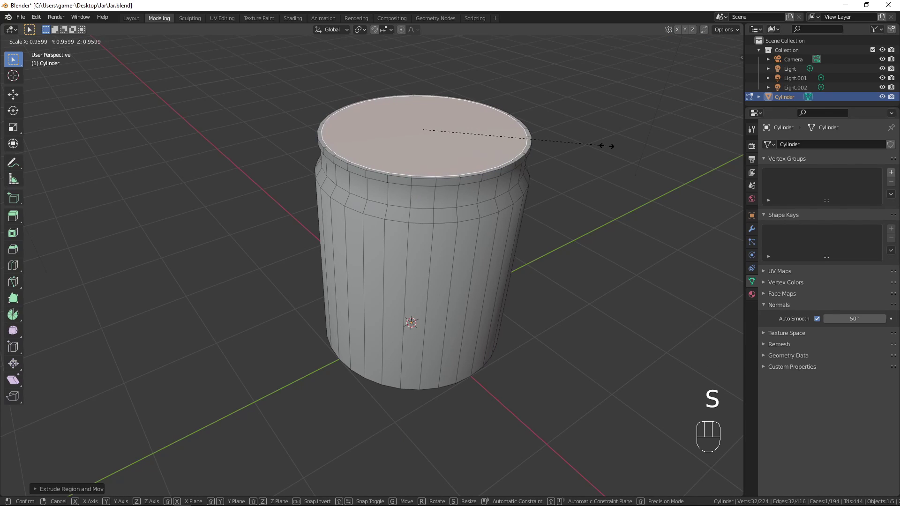
pyautogui.click(605, 146)
pyautogui.press('e')
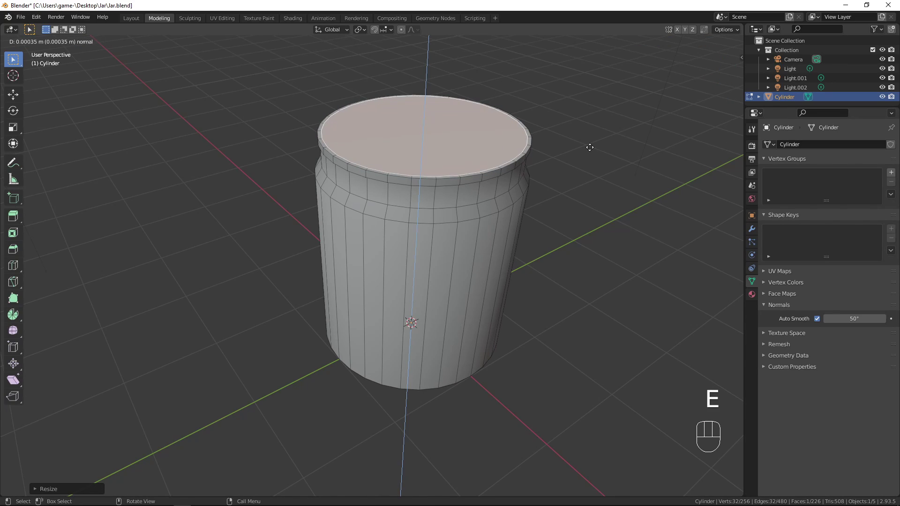
pyautogui.press('shift')
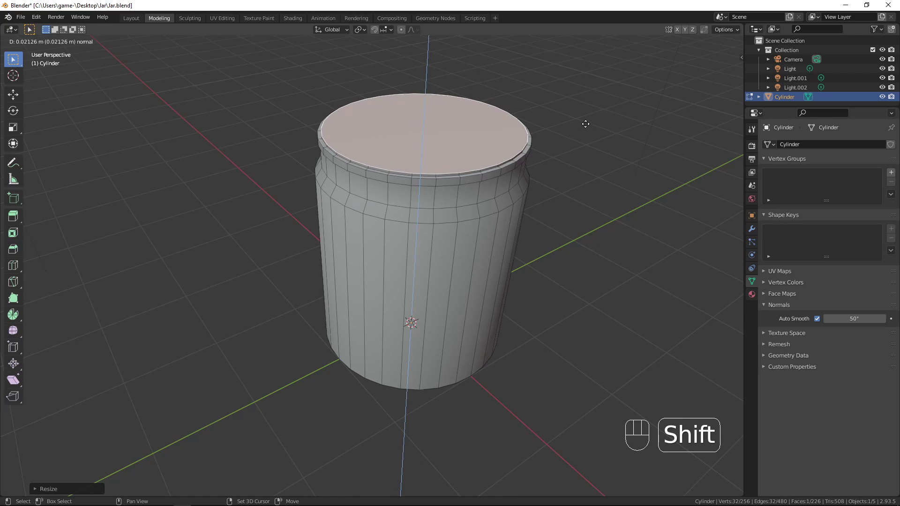
pyautogui.click(583, 120)
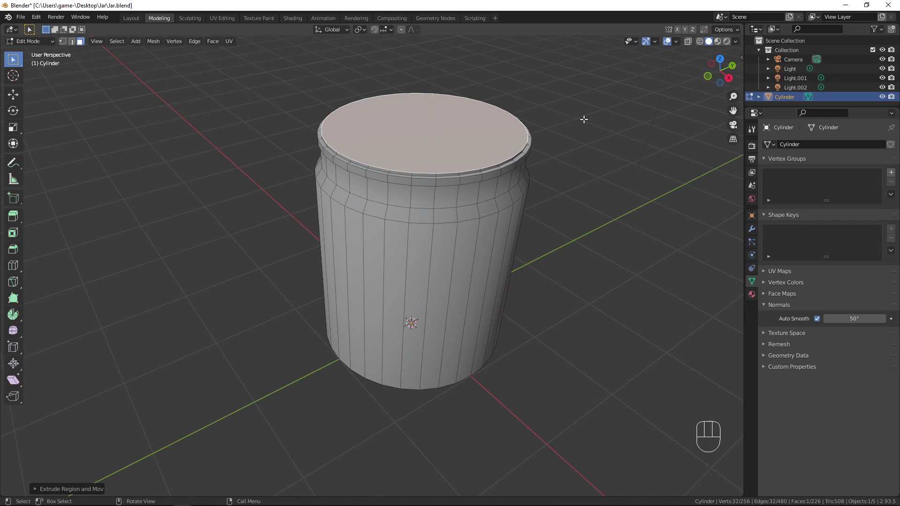
# In the front view, extrude the topmost face in place and scale it outward to about 1.09 as the lid's base.
pyautogui.press('KP_1')
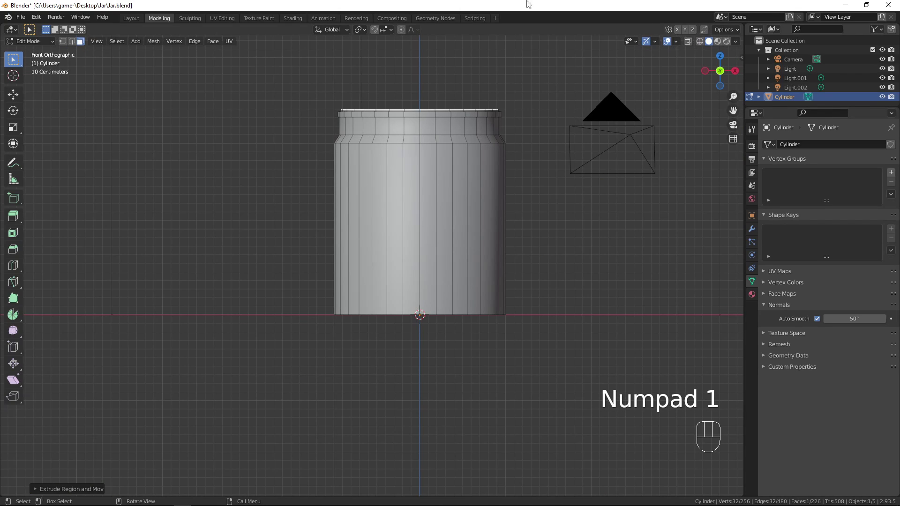
pyautogui.scroll(3, 561, 281)
pyautogui.keyDown('shift'); pyautogui.moveTo(561, 281); pyautogui.dragTo(525, 349, button='middle'); pyautogui.keyUp('shift')
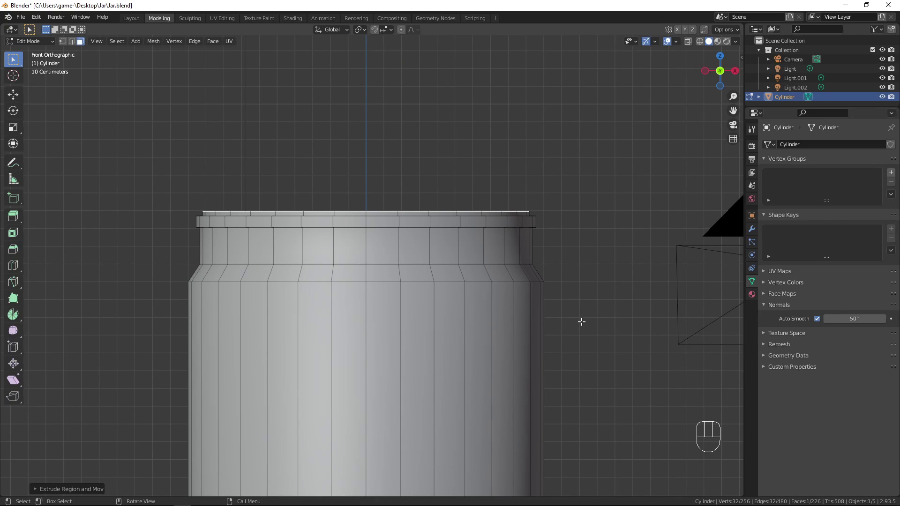
pyautogui.press('e')
pyautogui.rightClick(589, 247)
pyautogui.press('s')
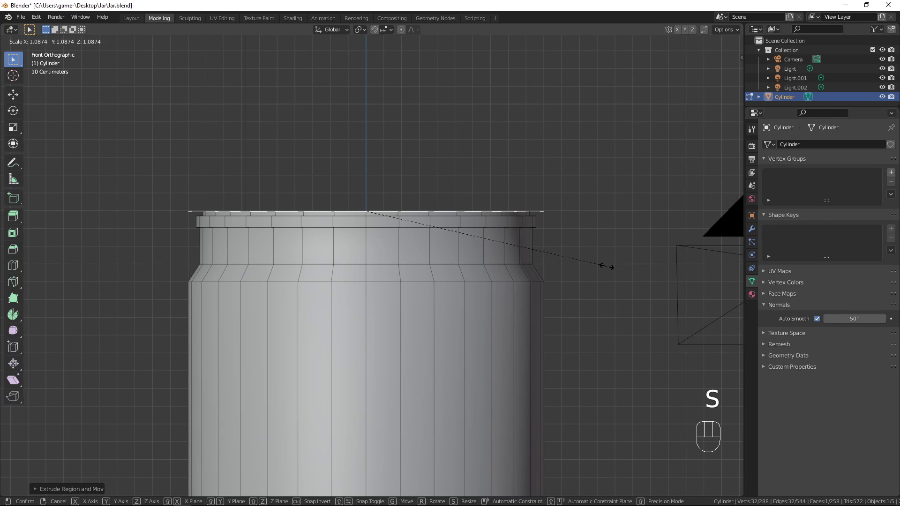
pyautogui.click(607, 266)
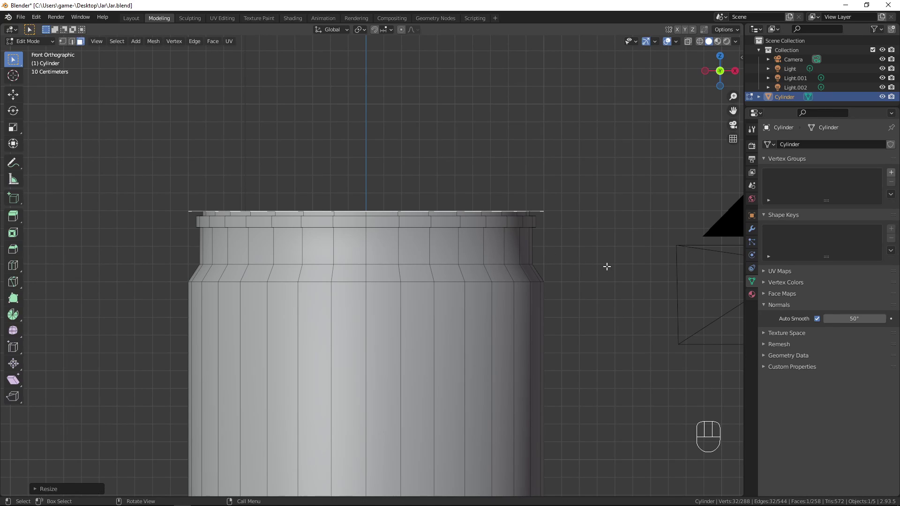
# Extrude the lid's base face upward a little over 0.1 m to give the lid its thickness.
pyautogui.press('e')
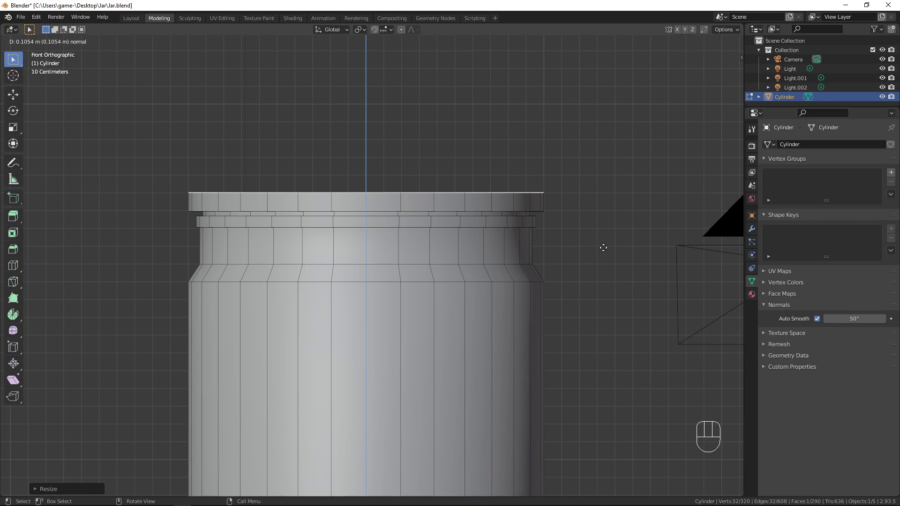
pyautogui.click(604, 243)
pyautogui.scroll(-3, 583, 234)
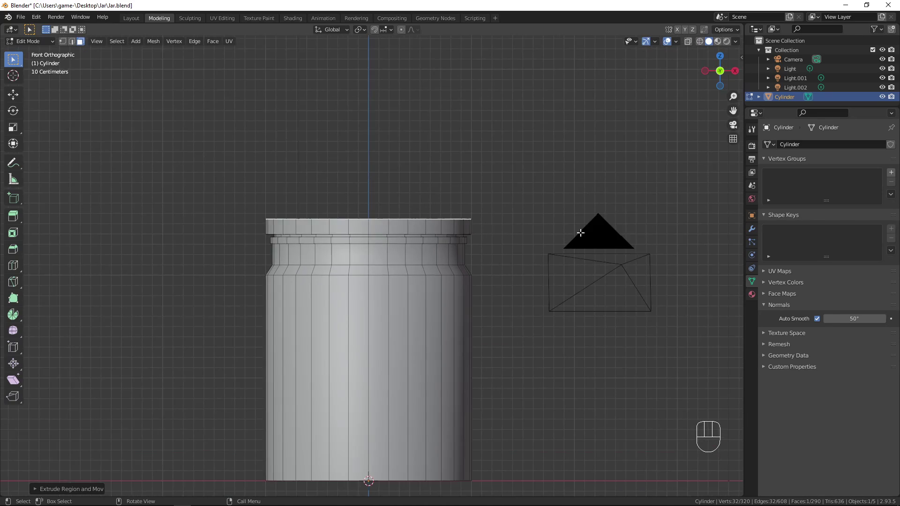
# Bevel the lid's top edge loop with 7 segments and a width of about 0.06 m.
pyautogui.moveTo(580, 233); pyautogui.dragTo(393, 328, button='middle')
pyautogui.scroll(4, 507, 278)
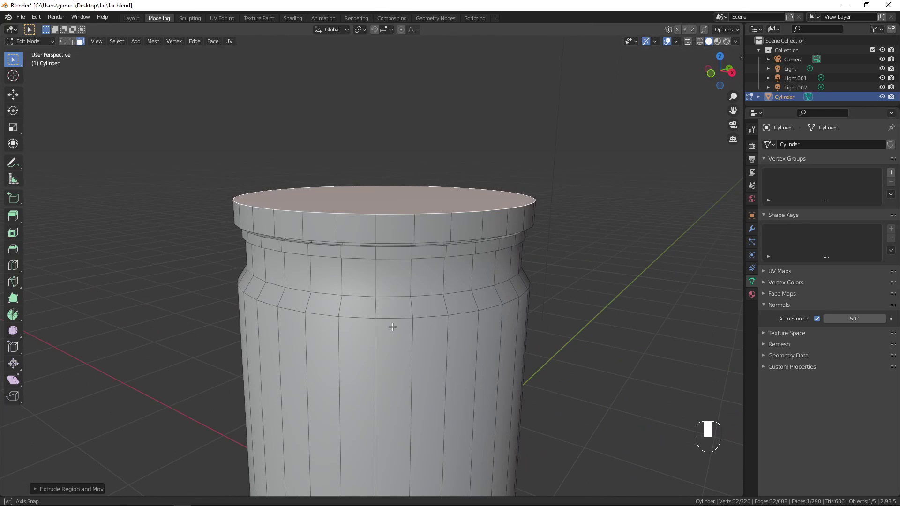
pyautogui.scroll(1, 523, 212)
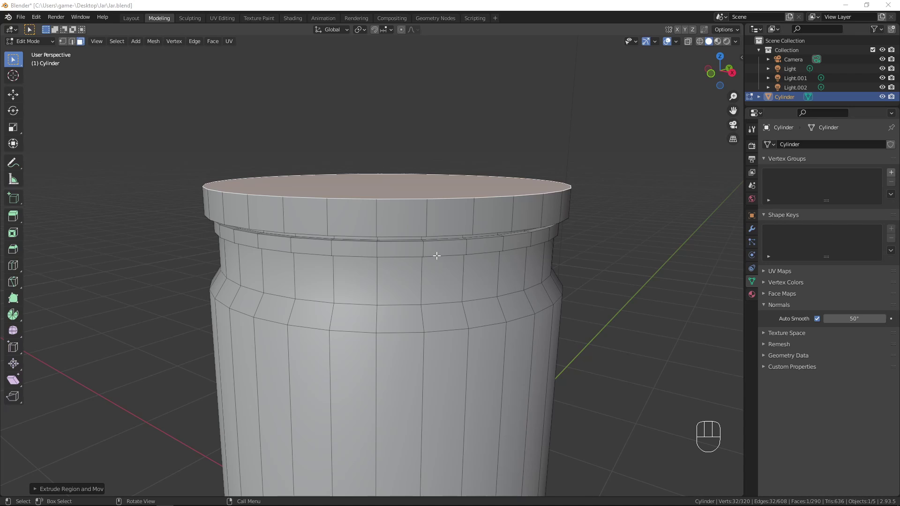
pyautogui.scroll(-2, 375, 272)
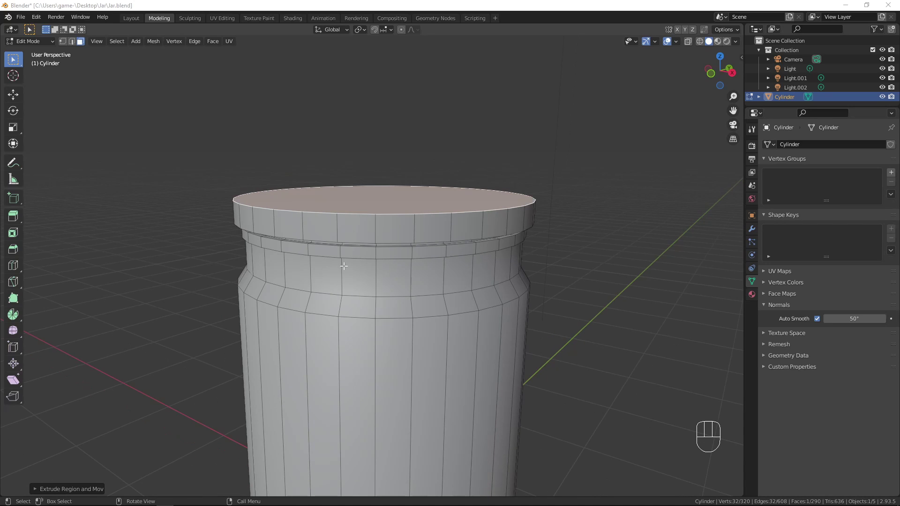
pyautogui.moveTo(375, 271); pyautogui.dragTo(376, 311, button='middle')
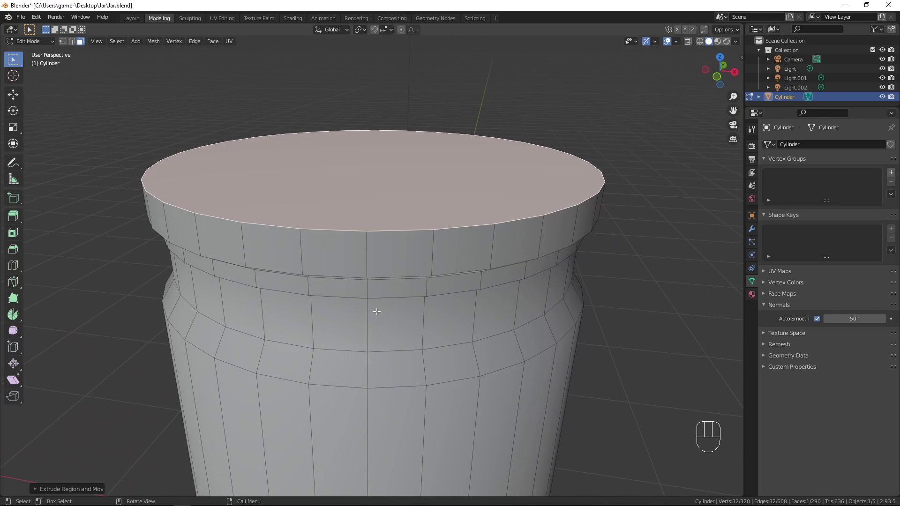
pyautogui.press('2')
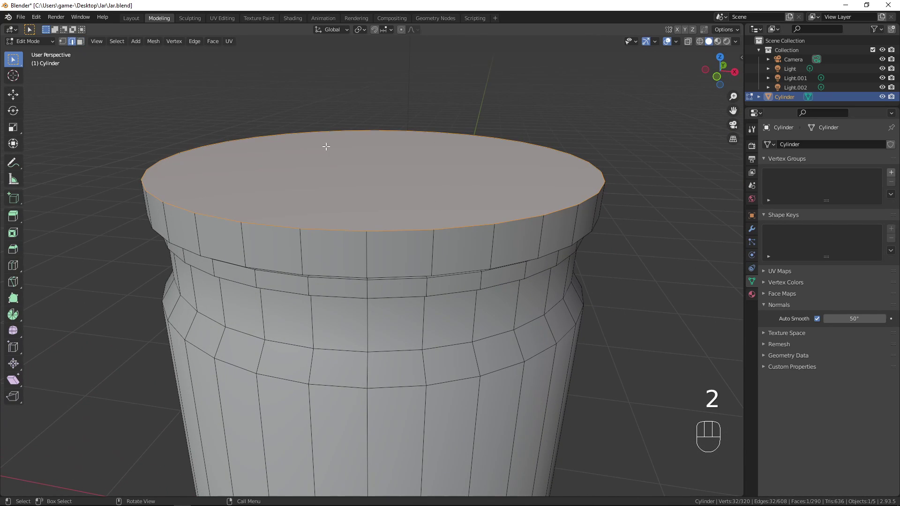
pyautogui.keyDown('alt'); pyautogui.click(407, 229); pyautogui.keyUp('alt')
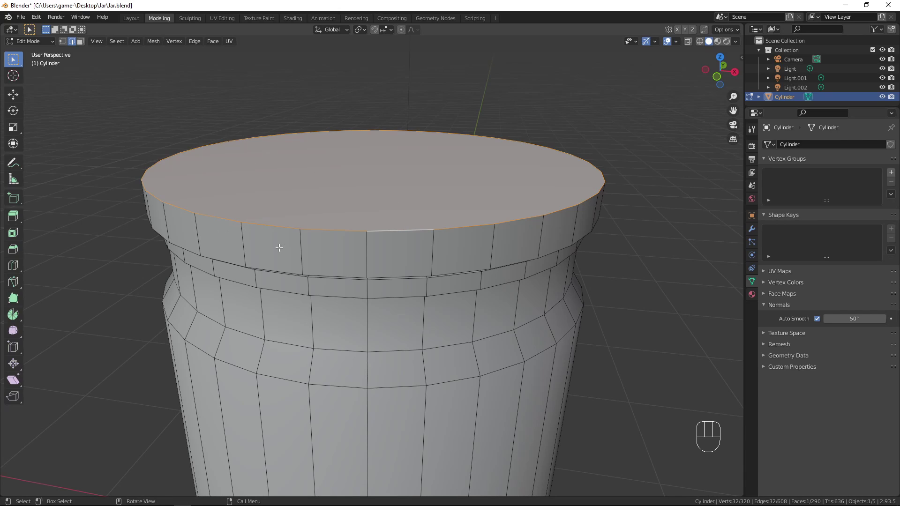
pyautogui.hotkey('ctrl', 'b')
pyautogui.scroll(1, 382, 265)
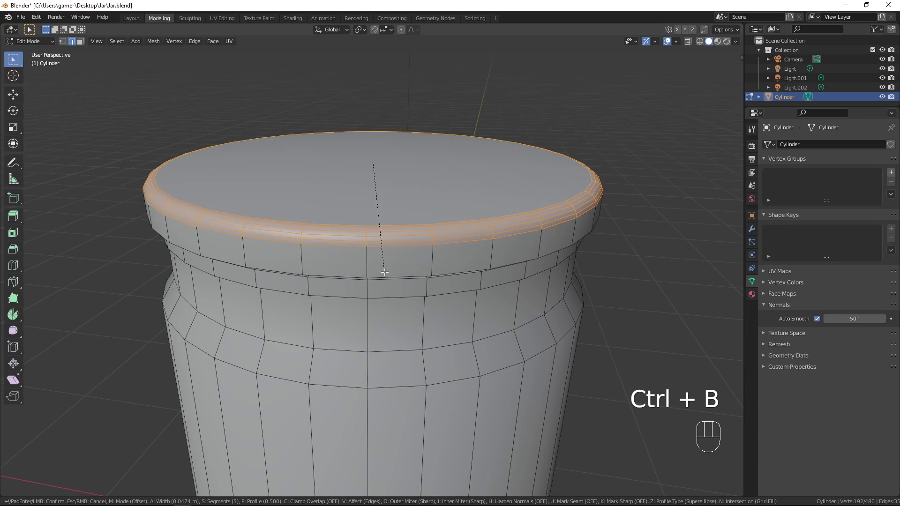
pyautogui.scroll(3, 387, 274)
pyautogui.scroll(1, 387, 275)
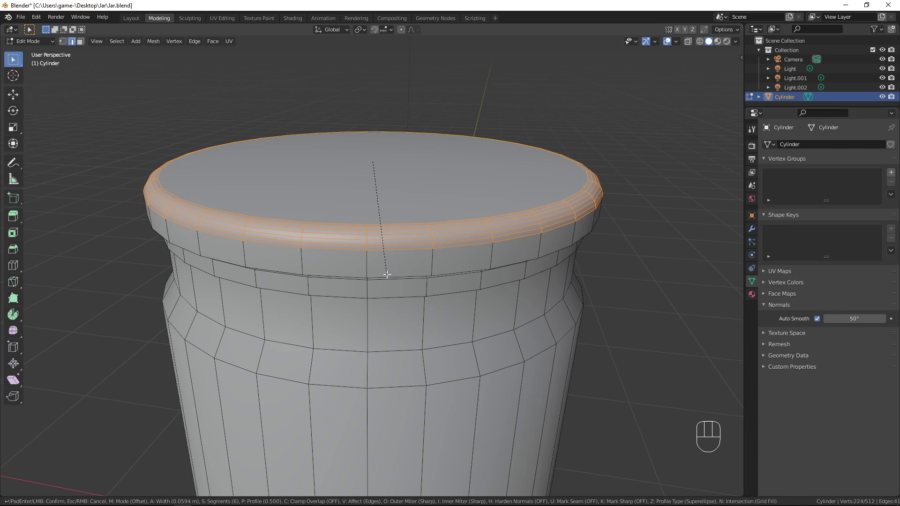
pyautogui.scroll(1, 387, 274)
pyautogui.click(388, 275)
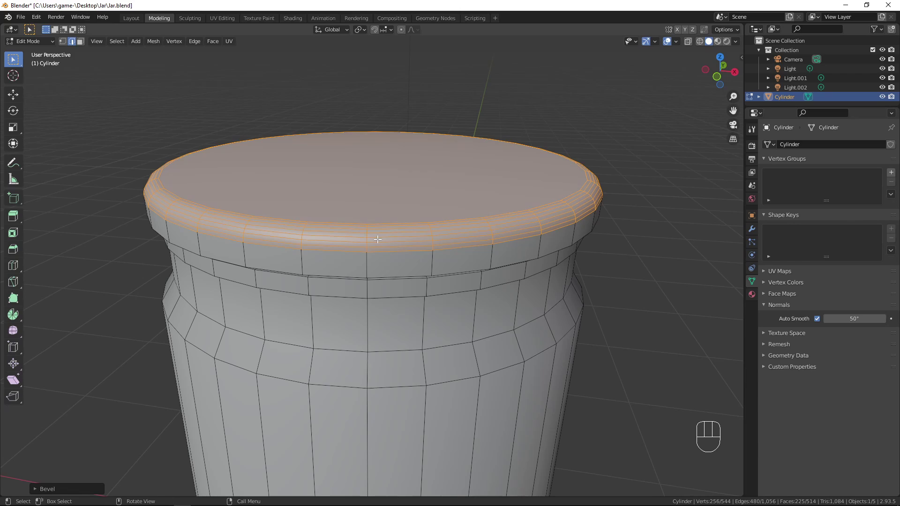
# Bevel the lid's lower outer edge loop with 3 segments and a width of about 0.008 m.
pyautogui.moveTo(452, 248); pyautogui.dragTo(405, 215, button='middle')
pyautogui.press('Tab')
pyautogui.press('Tab')
pyautogui.keyDown('alt'); pyautogui.click(349, 140); pyautogui.keyUp('alt')
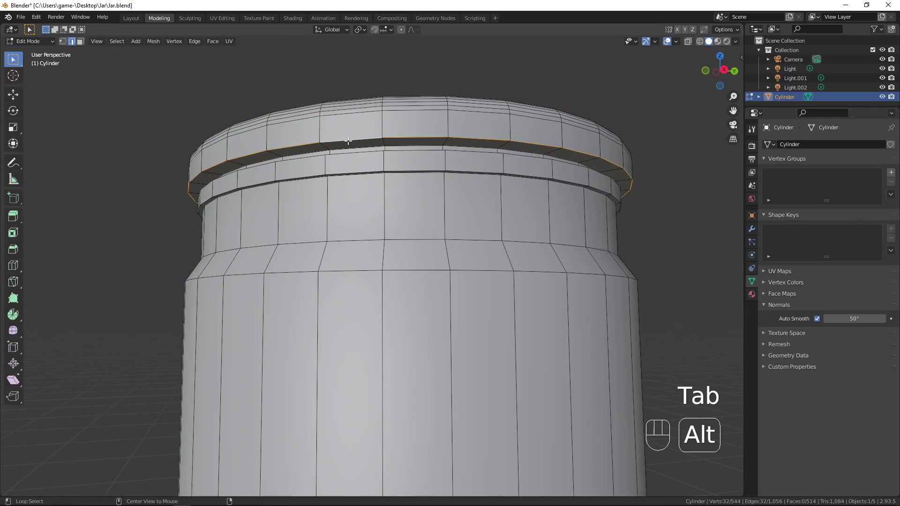
pyautogui.hotkey('ctrl', 'b')
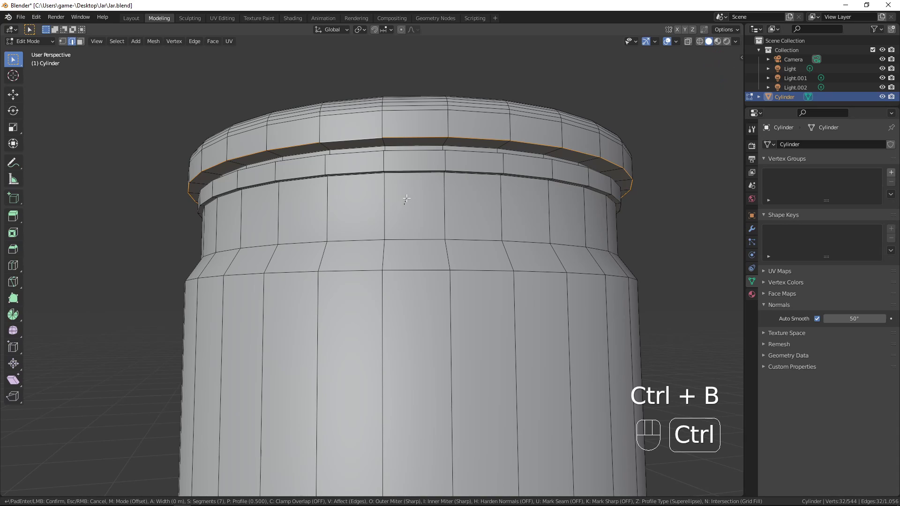
pyautogui.scroll(6, 412, 198)
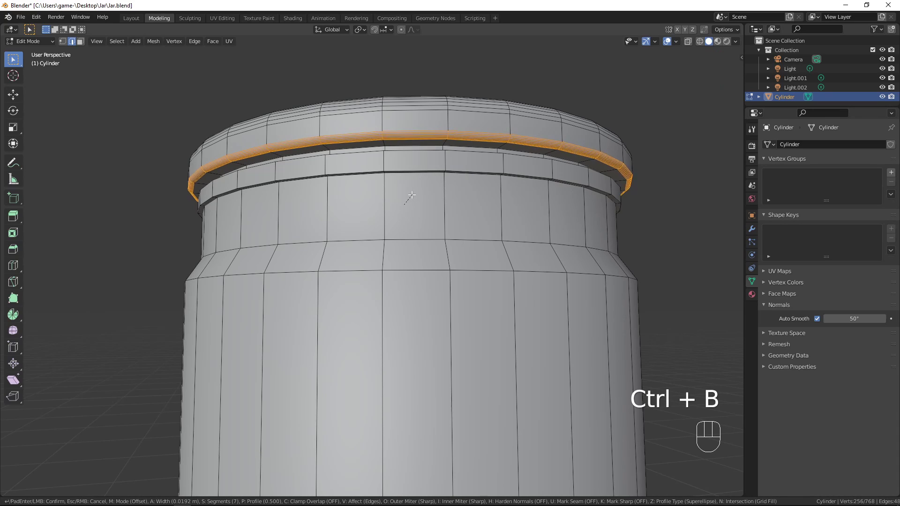
pyautogui.scroll(-2, 413, 199)
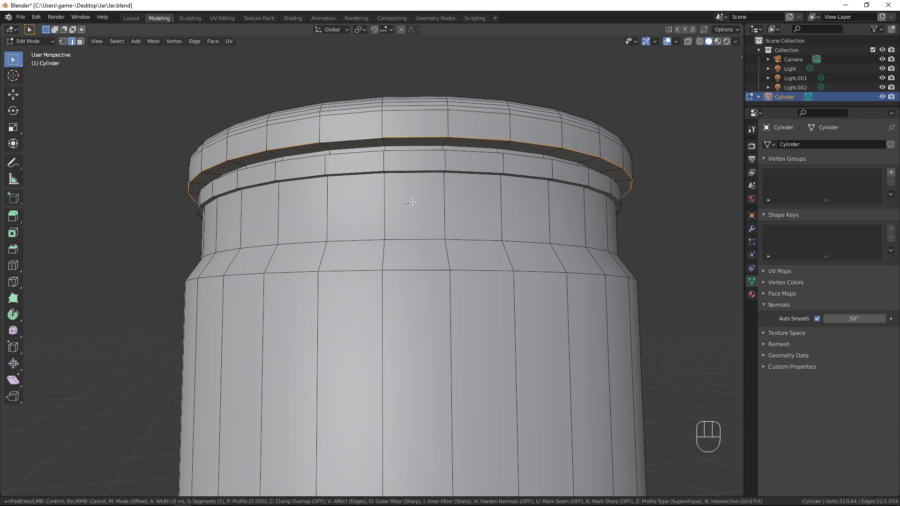
pyautogui.click(415, 204)
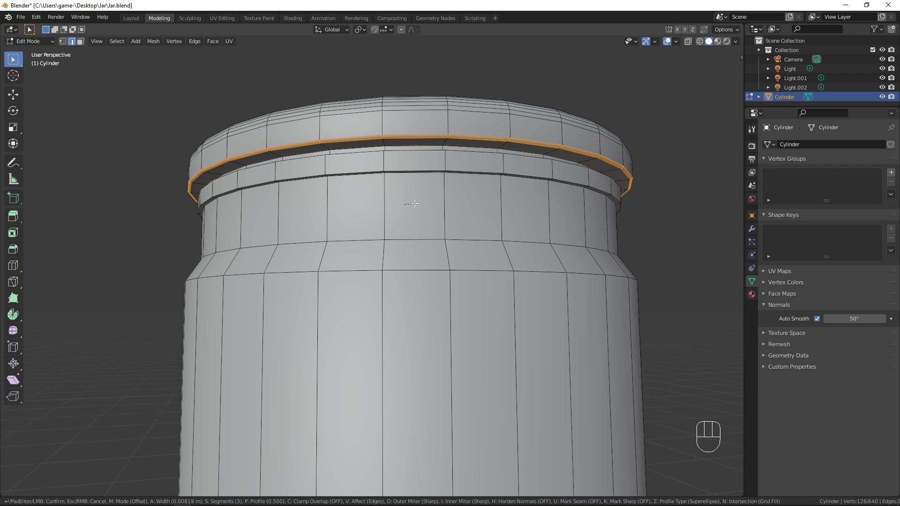
# Bevel the upper and lower edge loops of the rim below the lid with 3 segments, about 0.027 m wide.
pyautogui.press('Tab')
pyautogui.moveTo(460, 165); pyautogui.dragTo(403, 186, button='middle')
pyautogui.press('Tab')
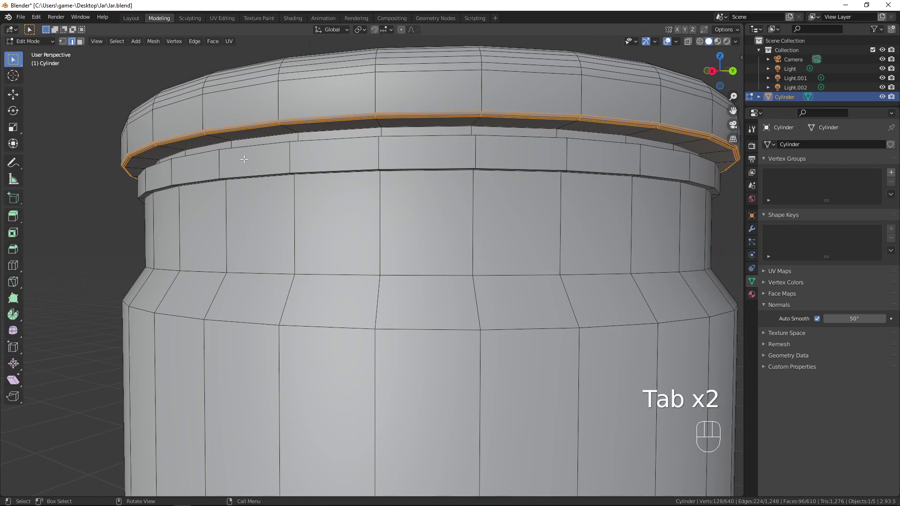
pyautogui.moveTo(410, 139); pyautogui.dragTo(307, 205, button='middle')
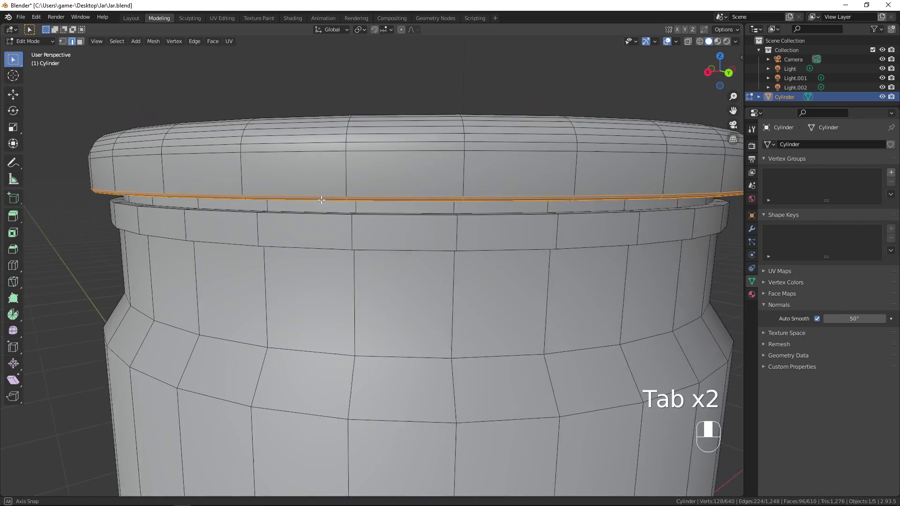
pyautogui.keyDown('alt'); pyautogui.click(286, 244); pyautogui.keyUp('alt')
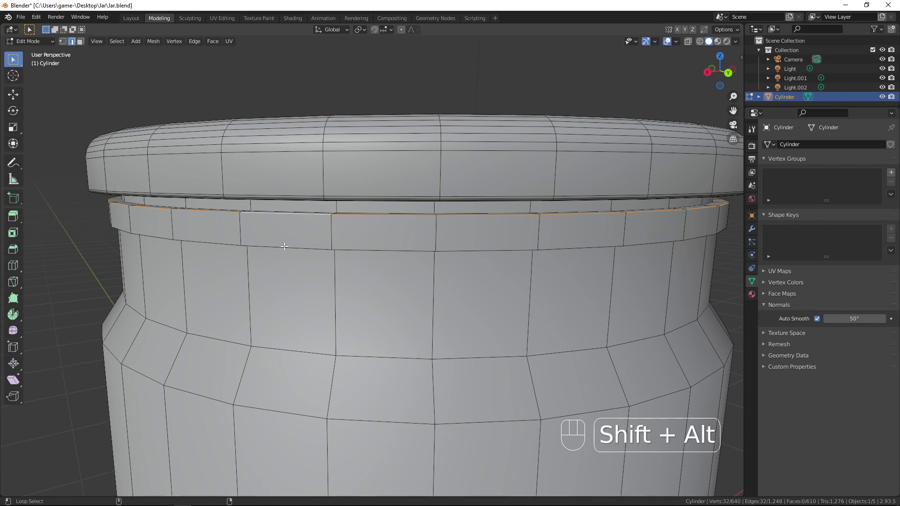
pyautogui.keyDown('alt'); pyautogui.keyDown('shift'); pyautogui.click(287, 245); pyautogui.keyUp('shift'); pyautogui.keyUp('alt')
pyautogui.moveTo(287, 245); pyautogui.dragTo(270, 323, button='middle')
pyautogui.hotkey('ctrl', 'b')
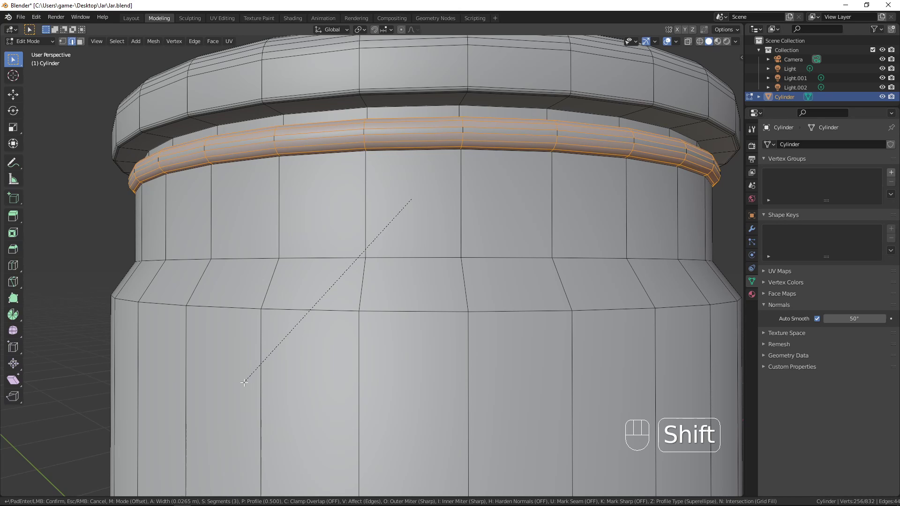
pyautogui.keyDown('shift'); pyautogui.click(245, 384); pyautogui.keyUp('shift')
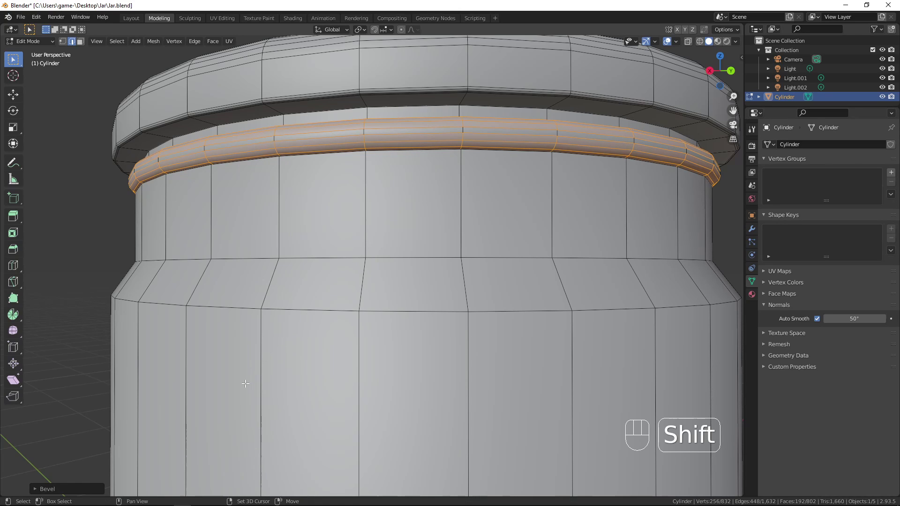
# Bevel the two edge loops bounding the jar's sloped shoulder with 3 segments and a width of about 0.045 m.
pyautogui.scroll(-1, 243, 300)
pyautogui.moveTo(243, 281); pyautogui.dragTo(223, 302, button='middle')
pyautogui.press('Tab')
pyautogui.moveTo(164, 308); pyautogui.dragTo(99, 238, button='middle')
pyautogui.moveTo(215, 246); pyautogui.dragTo(294, 214, button='middle')
pyautogui.press('Tab')
pyautogui.keyDown('alt'); pyautogui.click(295, 188); pyautogui.keyUp('alt')
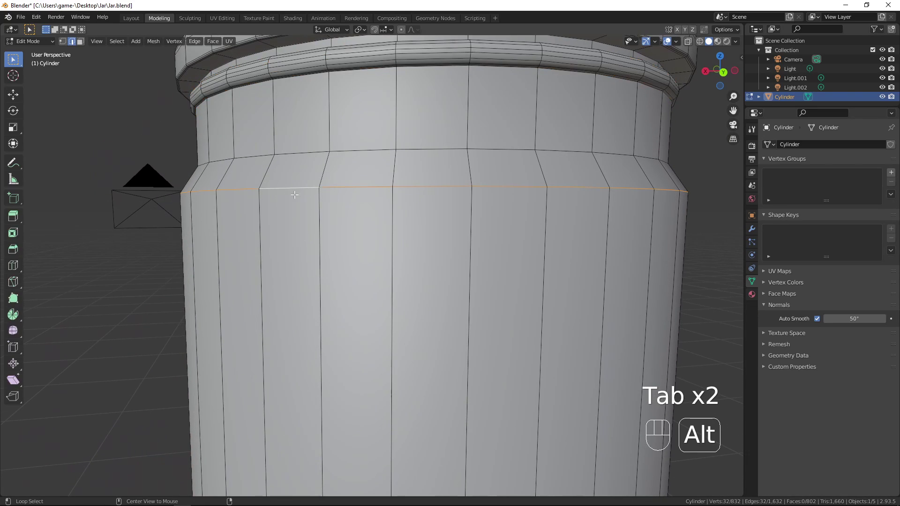
pyautogui.keyDown('alt'); pyautogui.keyDown('shift'); pyautogui.click(301, 155); pyautogui.keyUp('shift'); pyautogui.keyUp('alt')
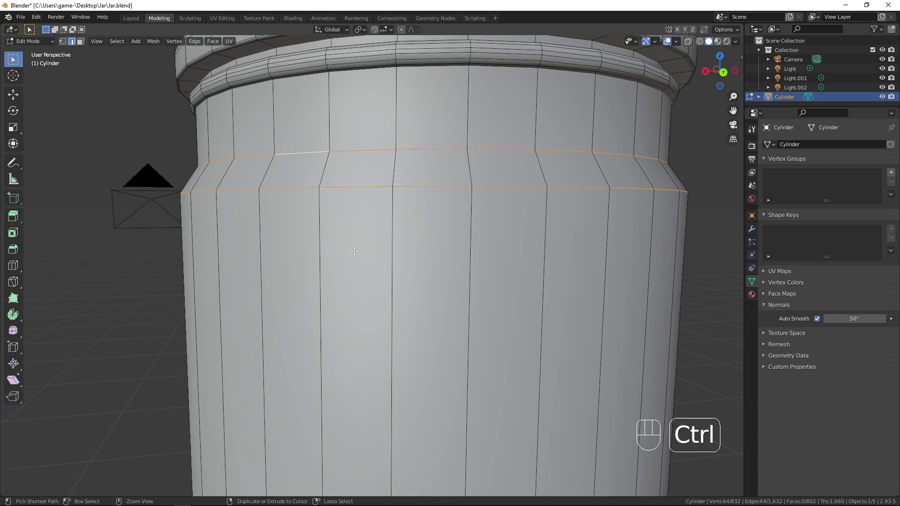
pyautogui.hotkey('ctrl', 'b')
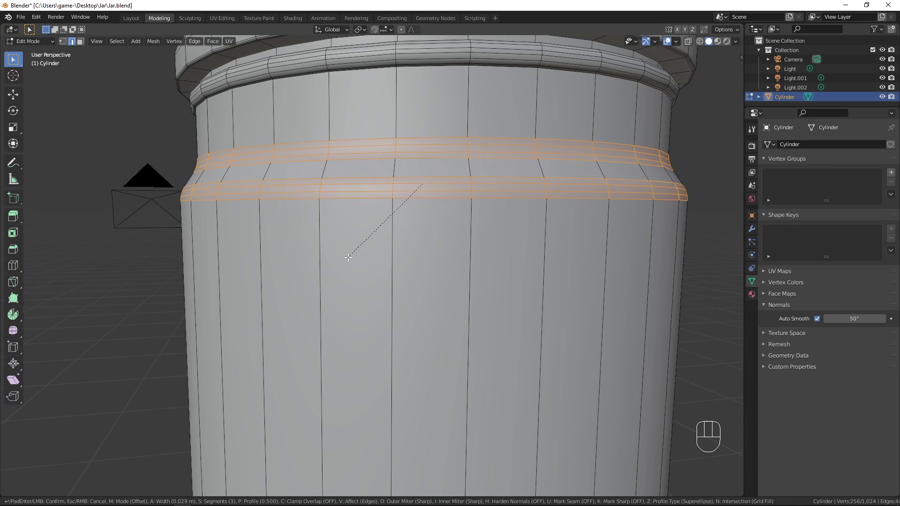
pyautogui.press('shift')
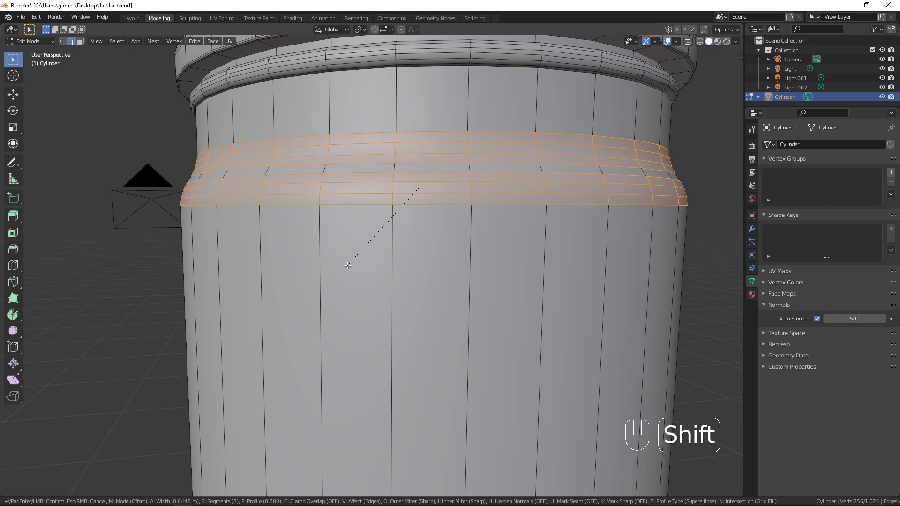
pyautogui.click(348, 266)
# Inspect the whole jar's smoothed shape in Object Mode from several angles.
pyautogui.press('Tab')
pyautogui.scroll(-5, 375, 223)
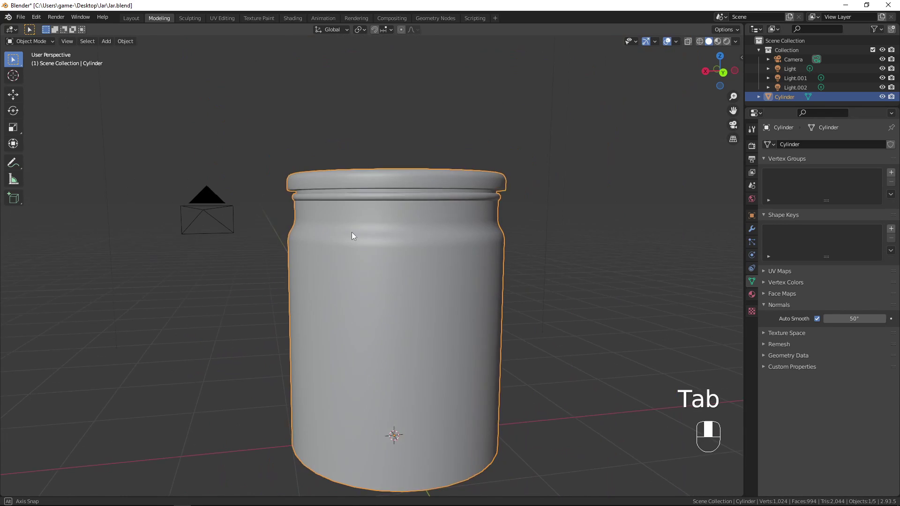
pyautogui.moveTo(458, 224); pyautogui.dragTo(420, 204, button='middle')
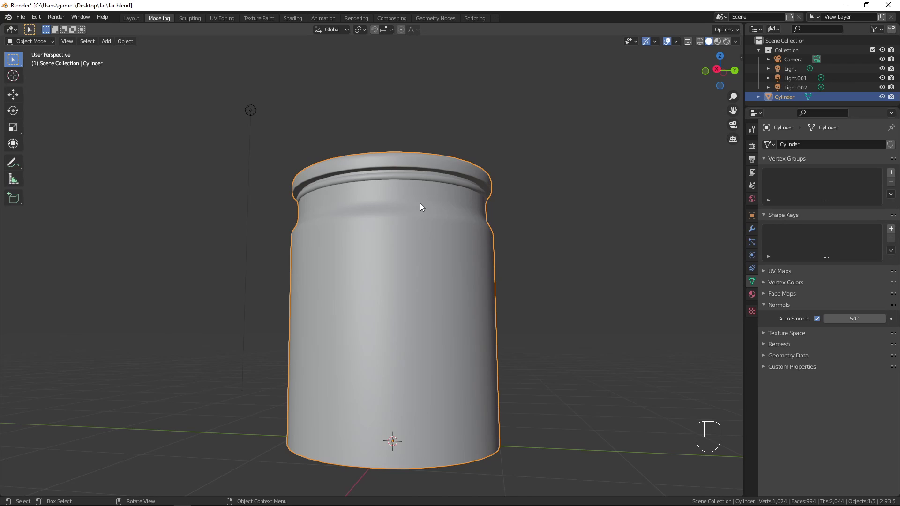
pyautogui.scroll(-3, 420, 203)
pyautogui.moveTo(405, 235); pyautogui.dragTo(380, 291, button='middle')
pyautogui.scroll(3, 415, 320)
pyautogui.scroll(-3, 380, 289)
# Bevel the edge loop around the jar's bottom face with 3 segments, a little over 0.02 m wide.
pyautogui.moveTo(417, 314); pyautogui.dragTo(416, 263, button='middle')
pyautogui.press('Tab')
pyautogui.press('q')
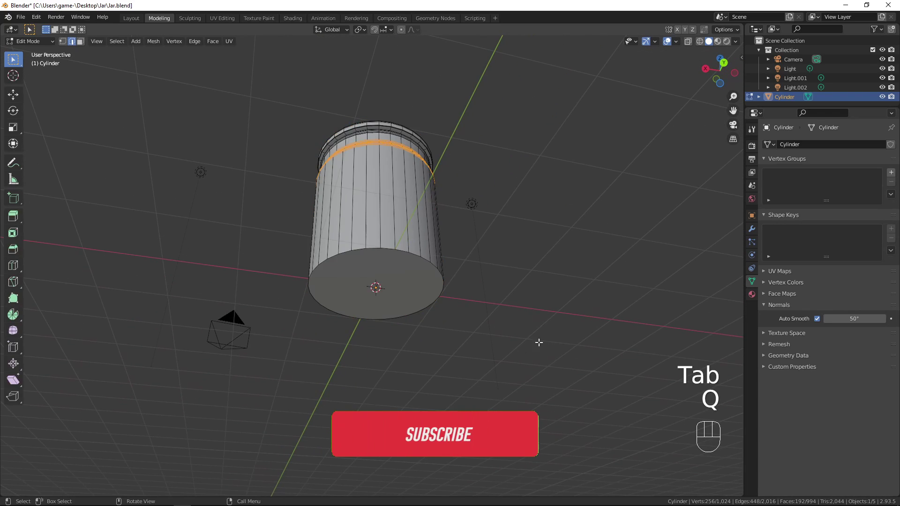
pyautogui.keyDown('alt'); pyautogui.click(400, 247); pyautogui.keyUp('alt')
pyautogui.scroll(5, 405, 277)
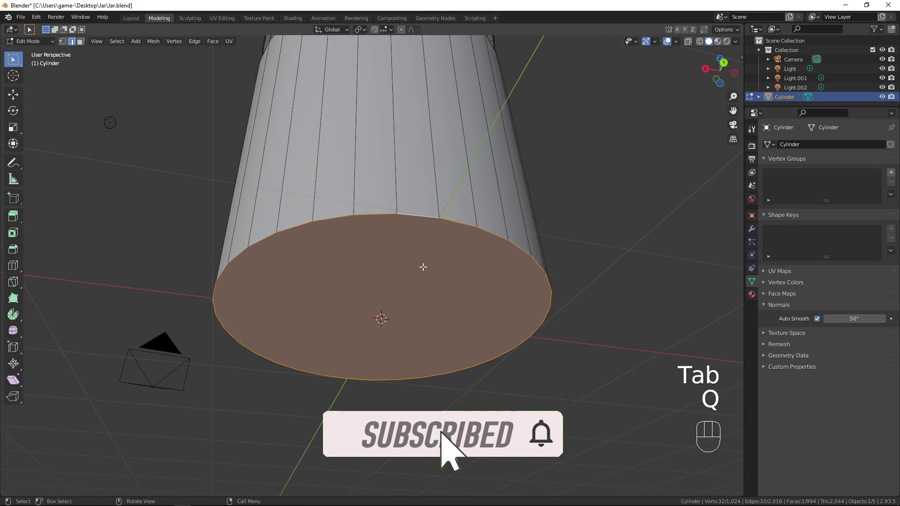
pyautogui.hotkey('ctrl', 'b')
pyautogui.press('shift')
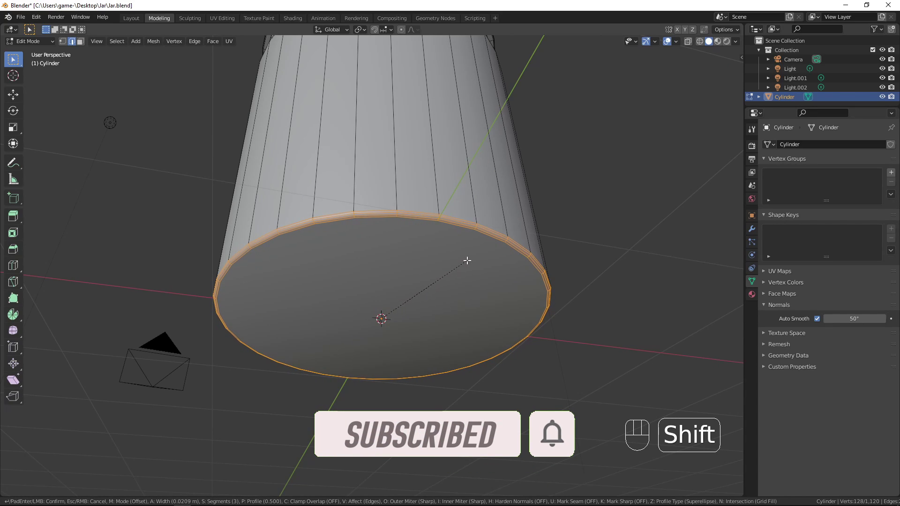
pyautogui.click(478, 249)
# Add two evenly spaced horizontal loop cuts around the jar's straight body without sliding them.
pyautogui.press('Tab')
pyautogui.moveTo(471, 221); pyautogui.dragTo(381, 287, button='middle')
pyautogui.scroll(-3, 462, 247)
pyautogui.scroll(-1, 450, 244)
pyautogui.press('Tab')
pyautogui.scroll(3, 478, 271)
pyautogui.scroll(-3, 480, 259)
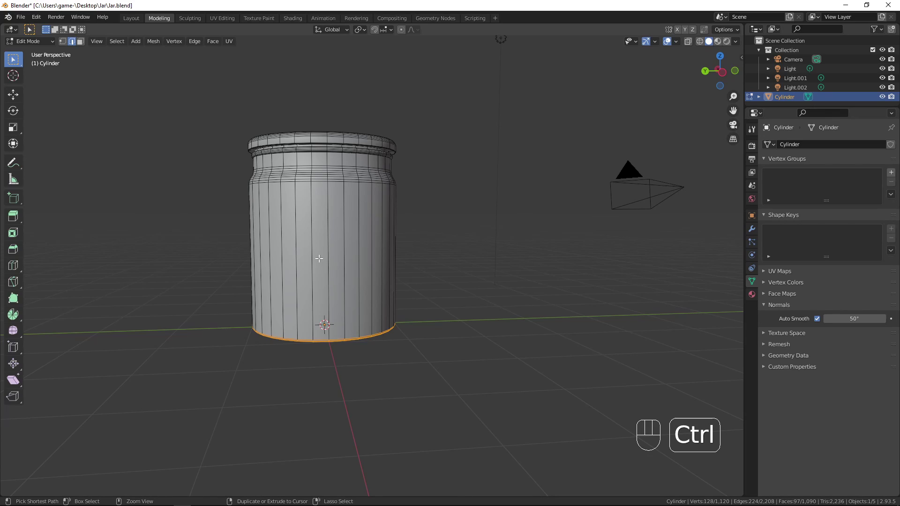
pyautogui.hotkey('ctrl', 'r')
pyautogui.scroll(1, 319, 258)
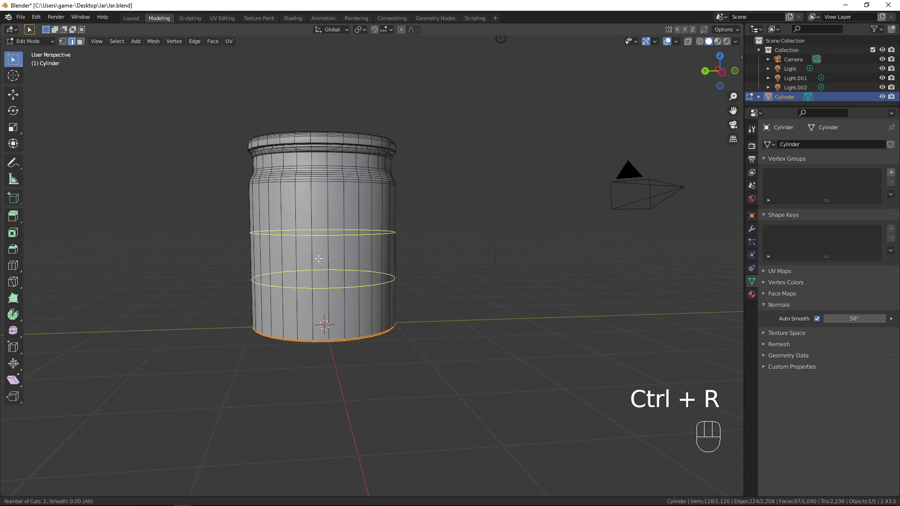
pyautogui.click(317, 258)
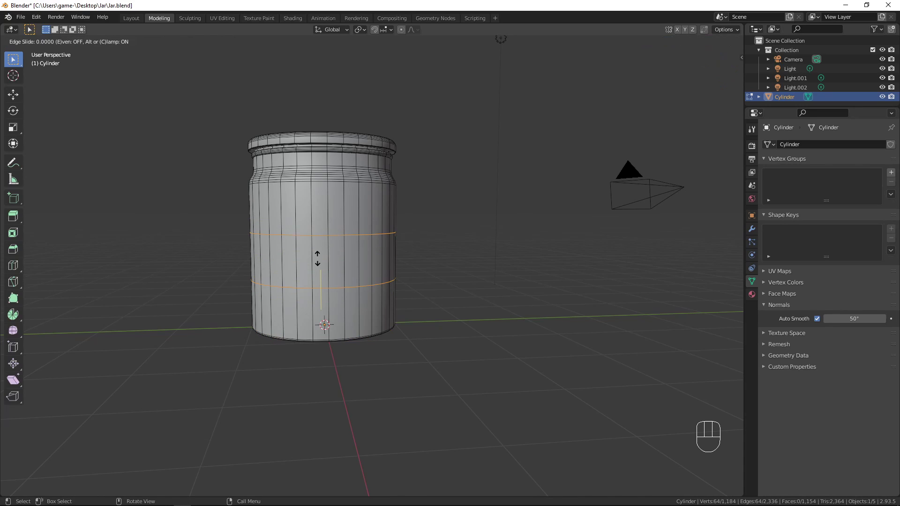
pyautogui.click(317, 259)
# Scale the two body loops apart along Z so they sit near the shoulder and the base.
pyautogui.press('s')
pyautogui.press('z')
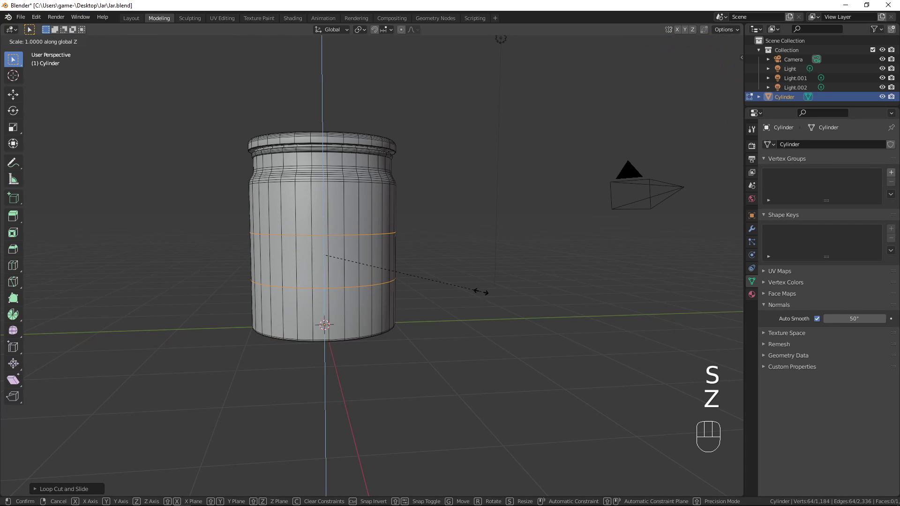
pyautogui.click(671, 276)
pyautogui.moveTo(657, 277); pyautogui.dragTo(603, 275, button='middle')
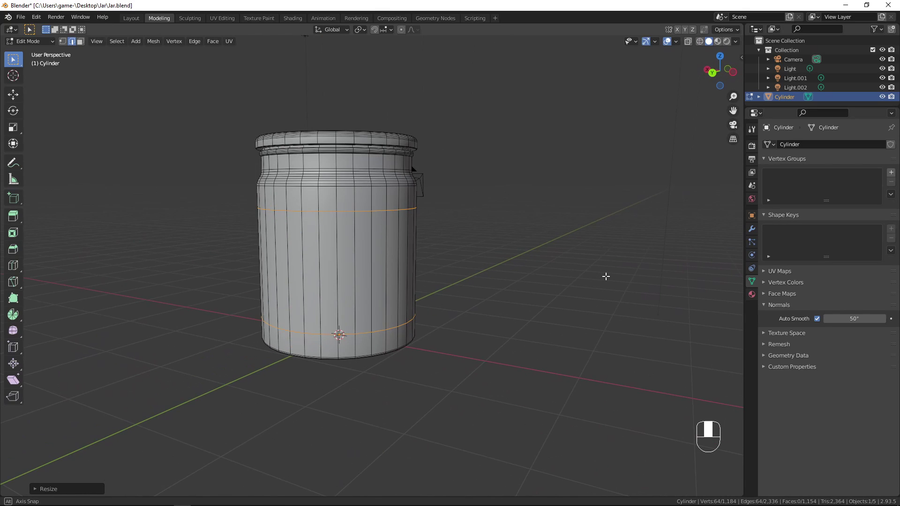
# Extrude the ring of body faces between the two loops outward along normals by about 0.008 m and return to Object Mode.
pyautogui.press('3')
pyautogui.moveTo(517, 302); pyautogui.dragTo(463, 304, button='middle')
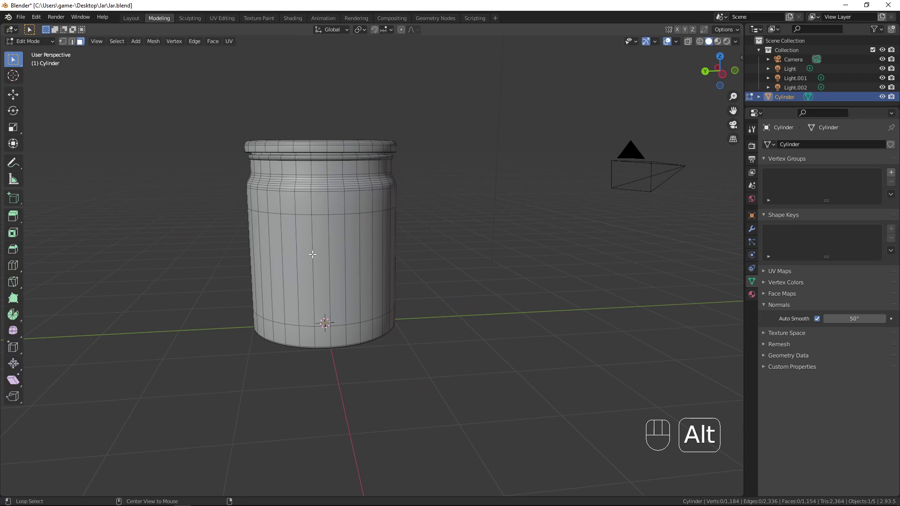
pyautogui.keyDown('alt'); pyautogui.click(311, 258); pyautogui.keyUp('alt')
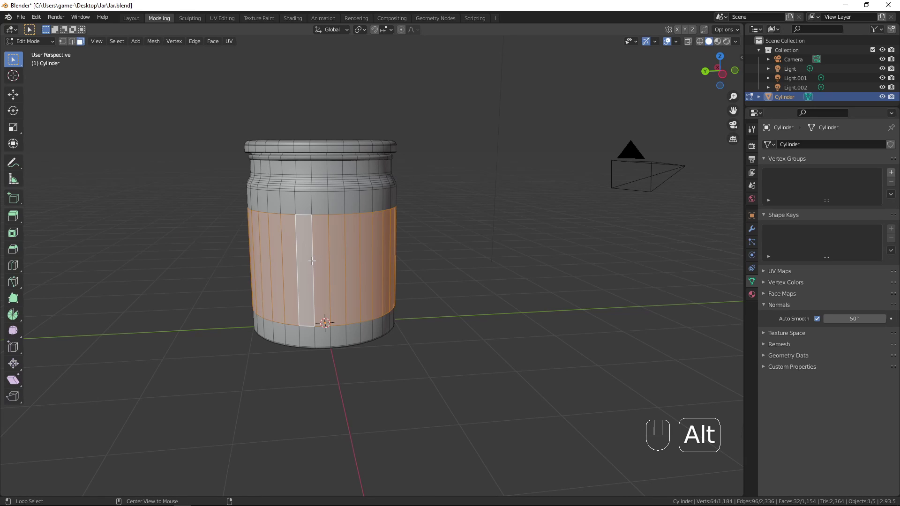
pyautogui.moveTo(312, 259); pyautogui.dragTo(495, 289, button='middle')
pyautogui.scroll(3, 387, 239)
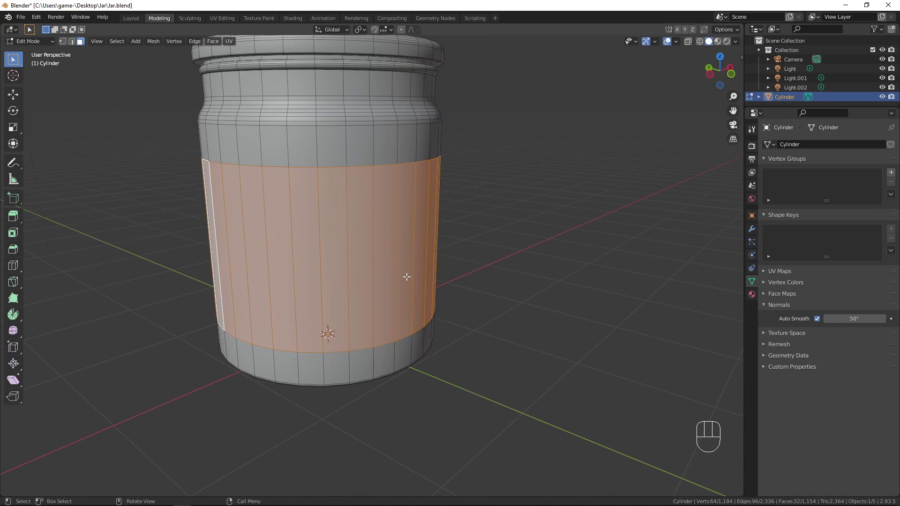
pyautogui.moveTo(408, 277); pyautogui.dragTo(514, 268, button='middle')
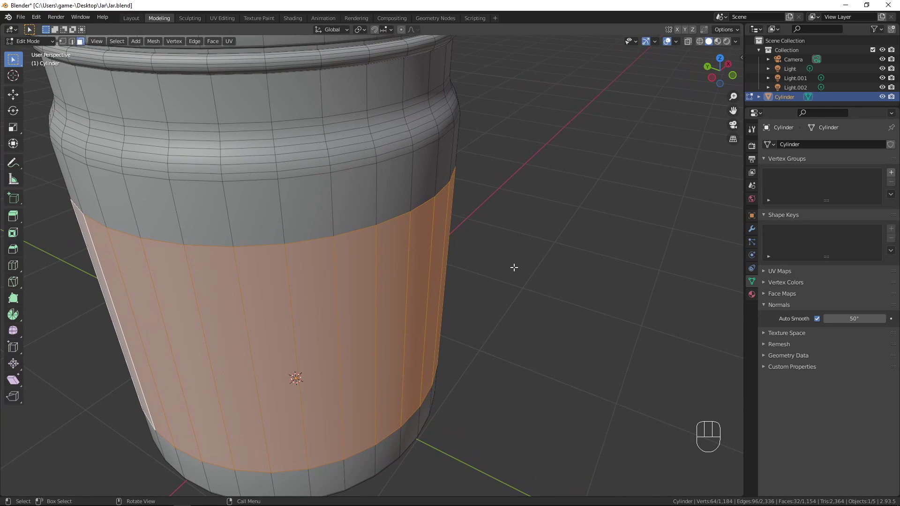
pyautogui.hotkey('alt', 'e')
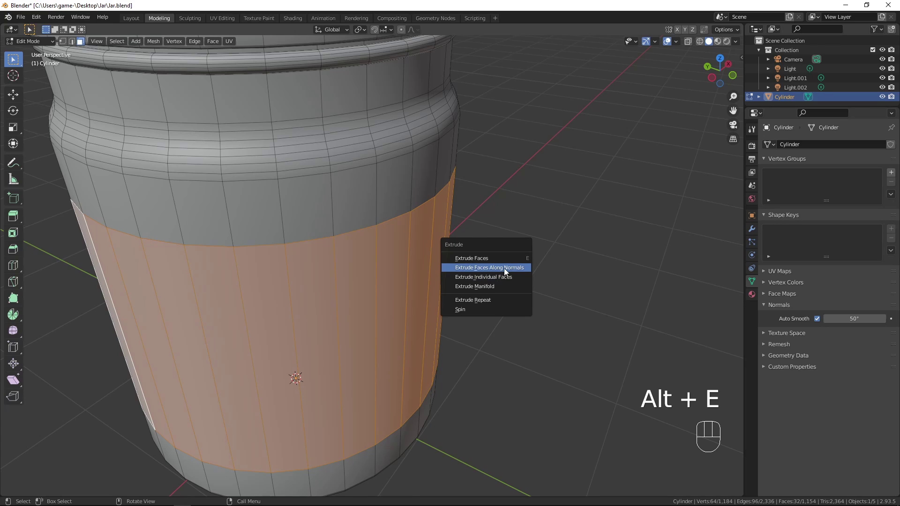
pyautogui.click(504, 268)
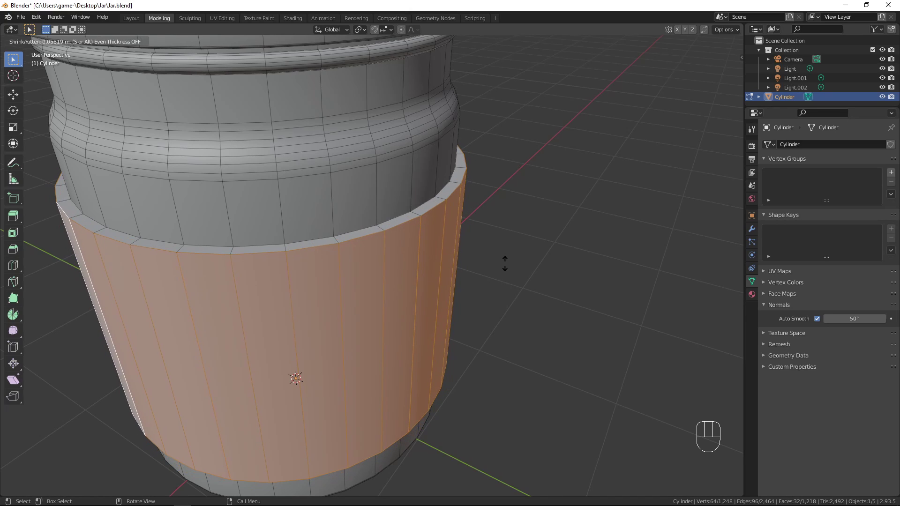
pyautogui.press('shift')
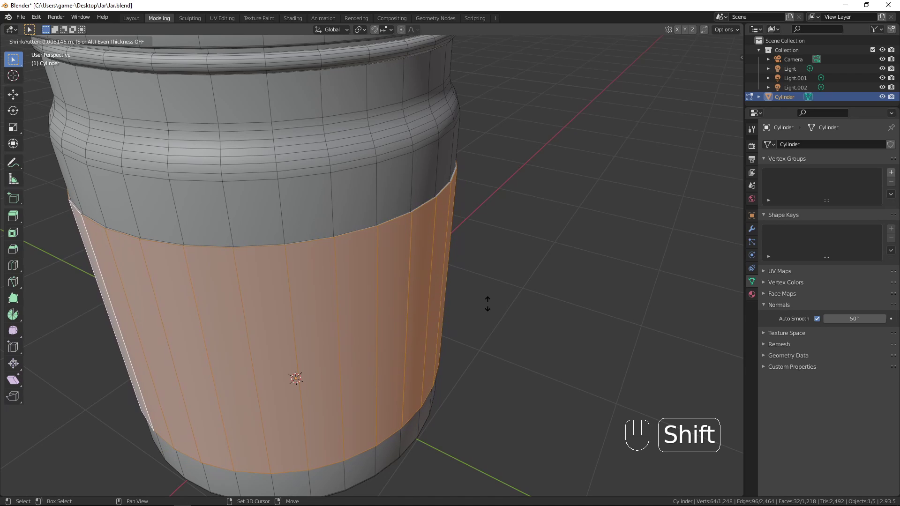
pyautogui.click(489, 299)
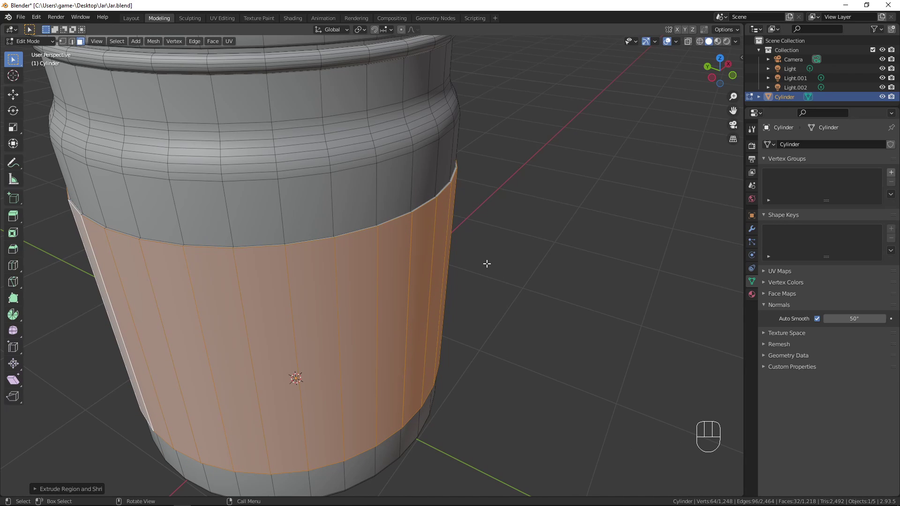
pyautogui.scroll(-5, 487, 265)
pyautogui.press('Tab')
pyautogui.moveTo(475, 309); pyautogui.dragTo(410, 280, button='middle')
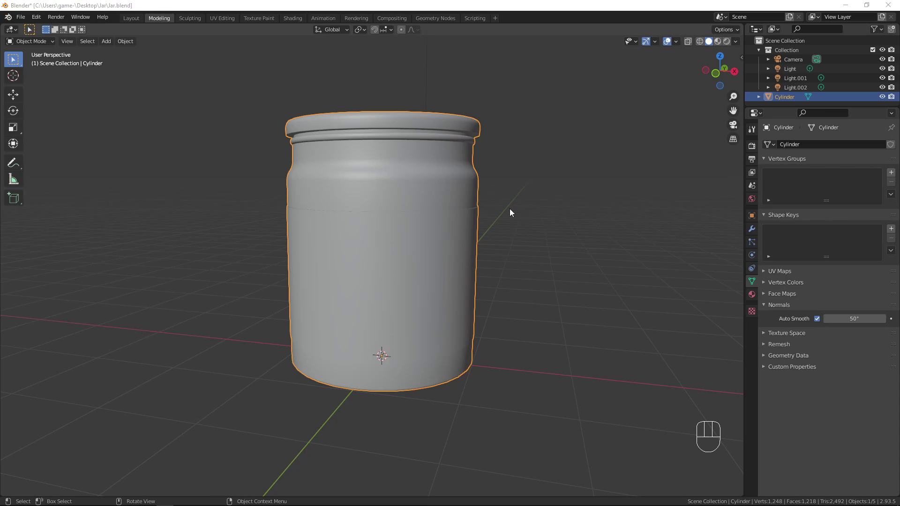
# Rename the jar object as Jar_high and view it from the front.
pyautogui.moveTo(510, 212); pyautogui.dragTo(374, 161, button='middle')
pyautogui.press('KP_1')
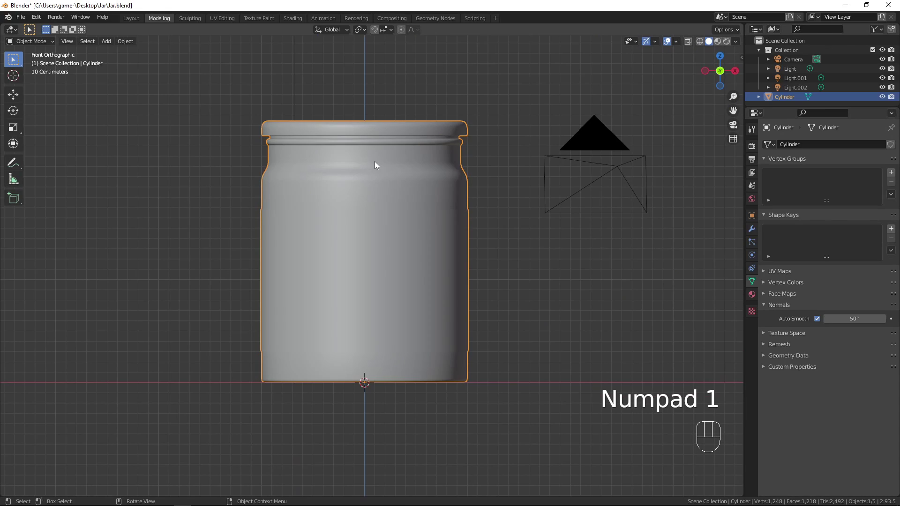
pyautogui.scroll(-3, 375, 161)
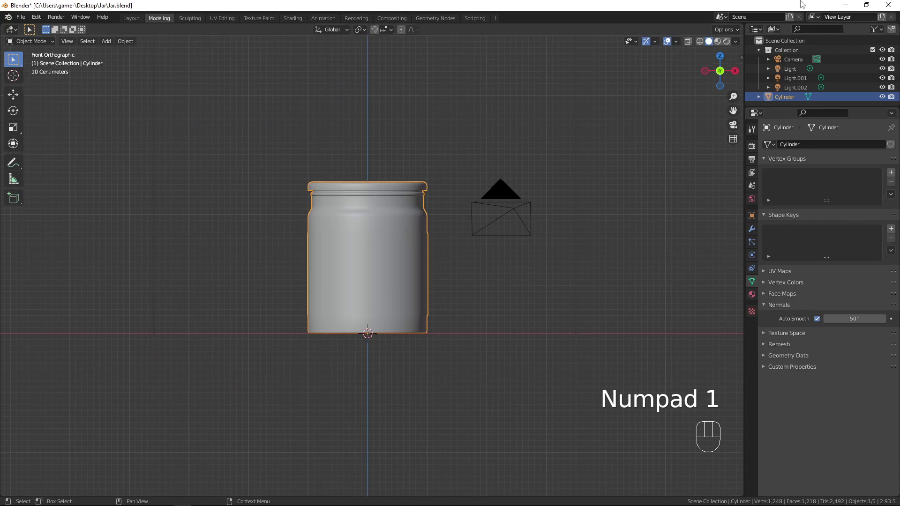
pyautogui.doubleClick(783, 96)
pyautogui.write('Ja')
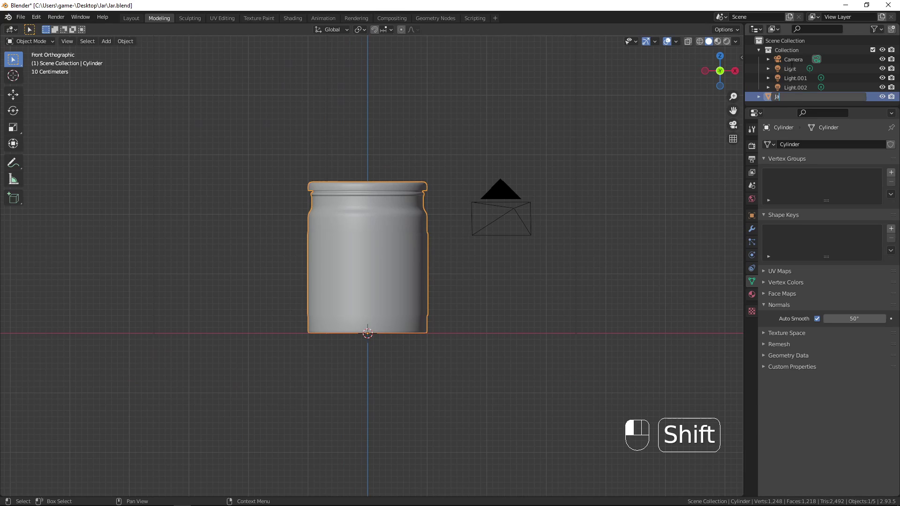
pyautogui.write('r_H')
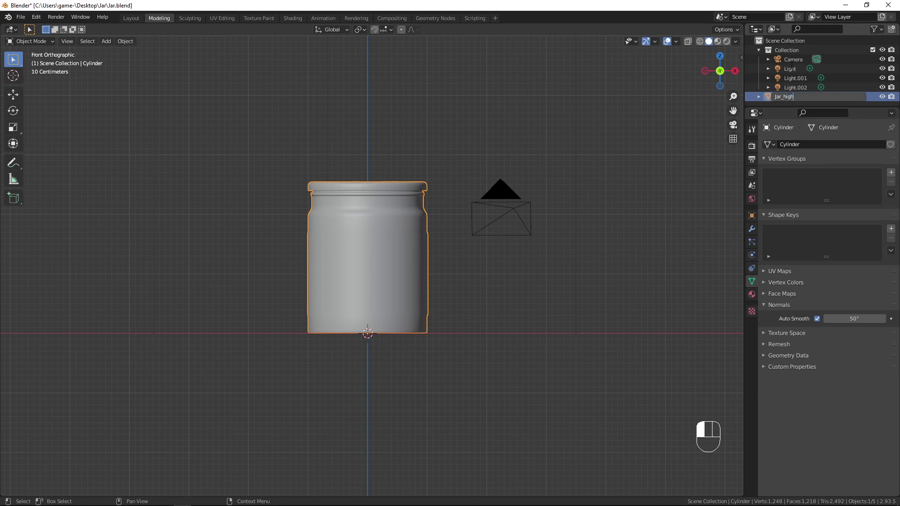
pyautogui.write('igh')
pyautogui.press('Return')
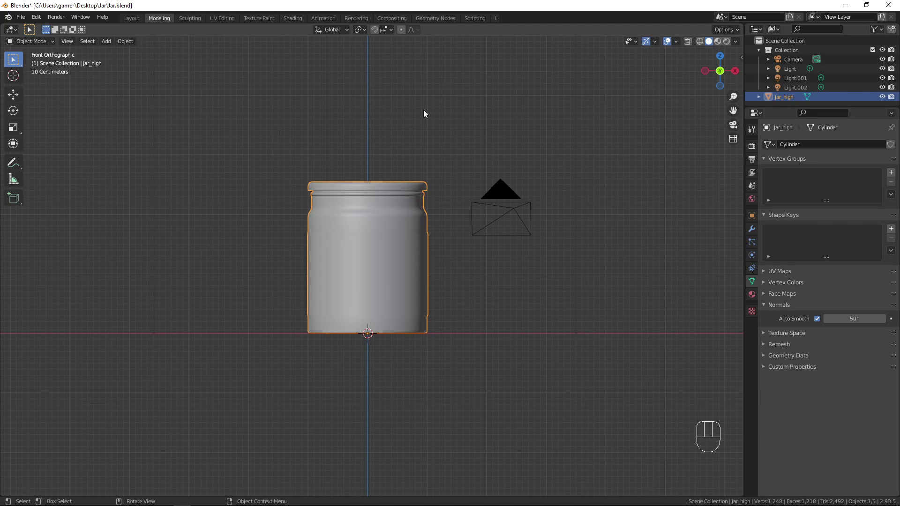
# Add a new mesh cylinder with 16 vertices at the jar's base.
pyautogui.hotkey('shift', 'a')
pyautogui.moveTo(423, 111)
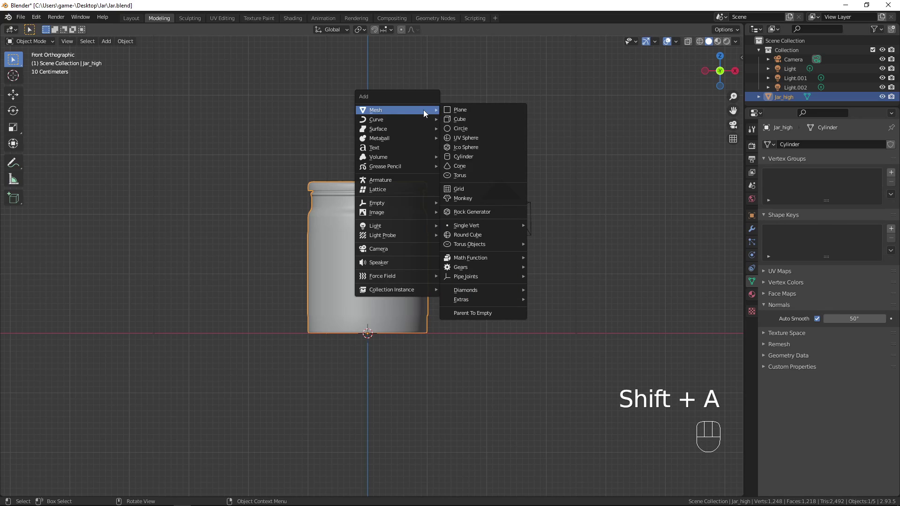
pyautogui.click(485, 157)
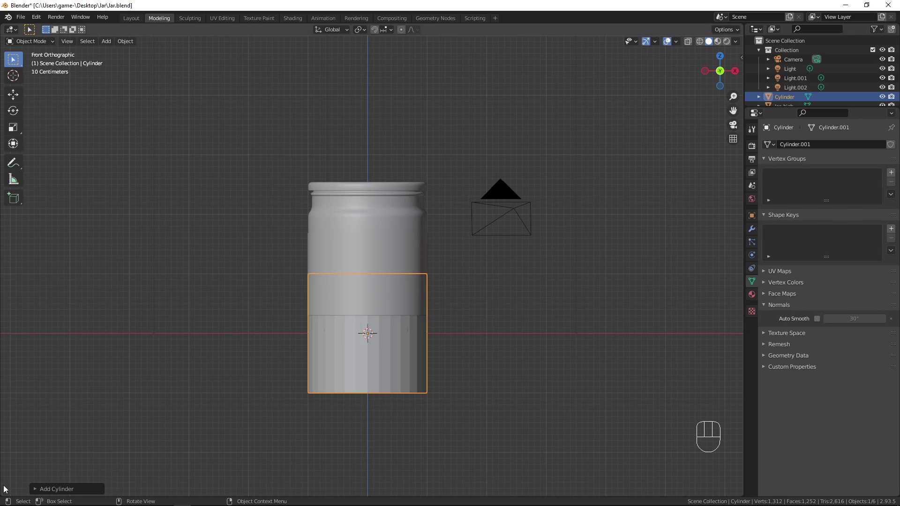
pyautogui.click(37, 488)
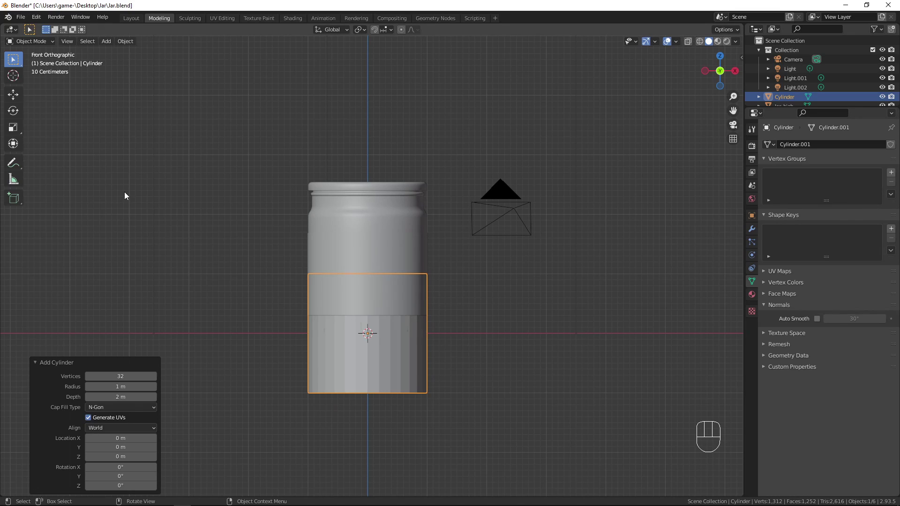
pyautogui.click(126, 375)
pyautogui.press('Return')
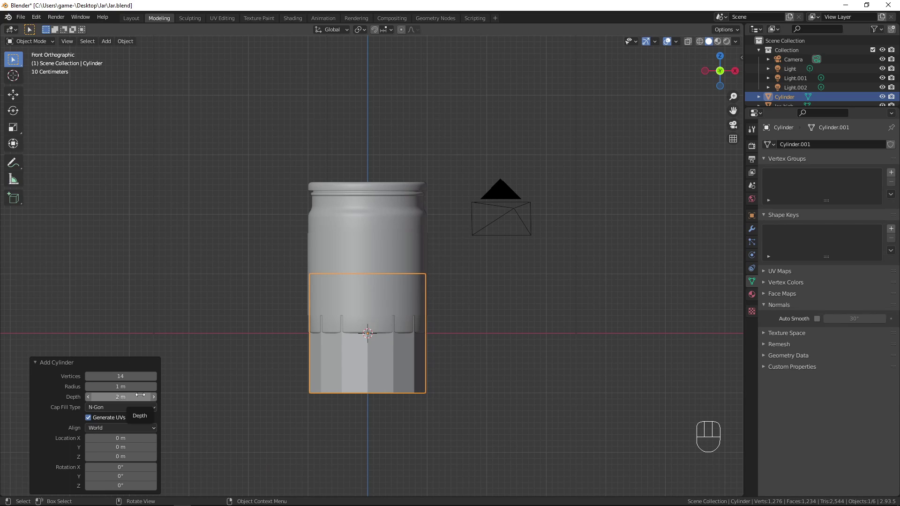
pyautogui.click(128, 376)
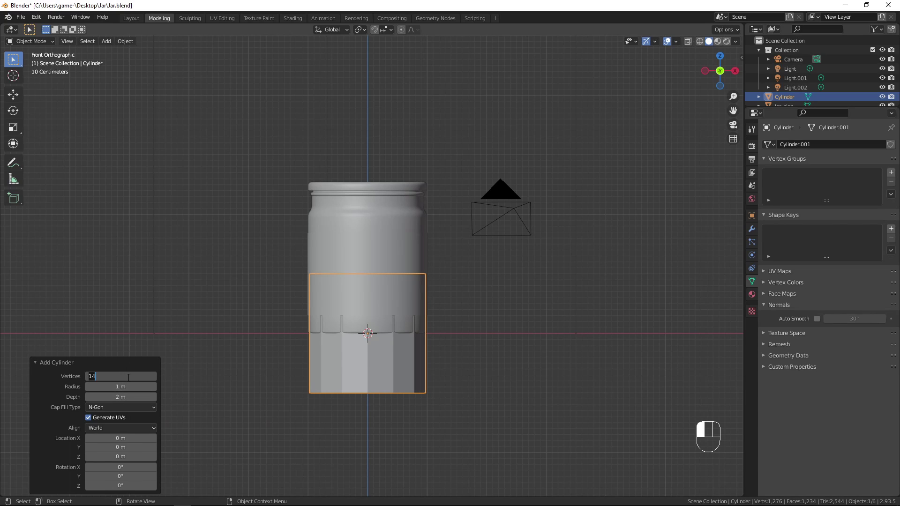
pyautogui.press('Return')
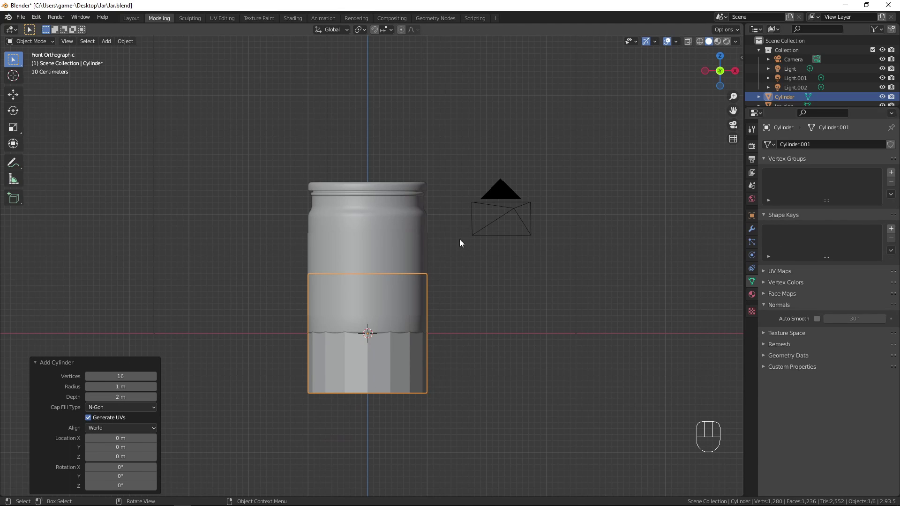
# Shade the new cylinder smooth and enable Auto Smooth at 50°.
pyautogui.rightClick(362, 350)
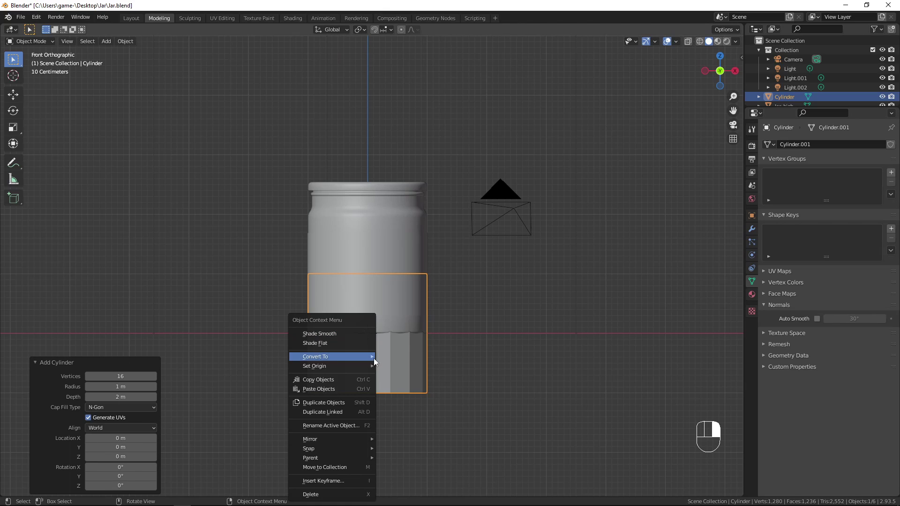
pyautogui.click(327, 339)
pyautogui.click(817, 319)
pyautogui.click(859, 318)
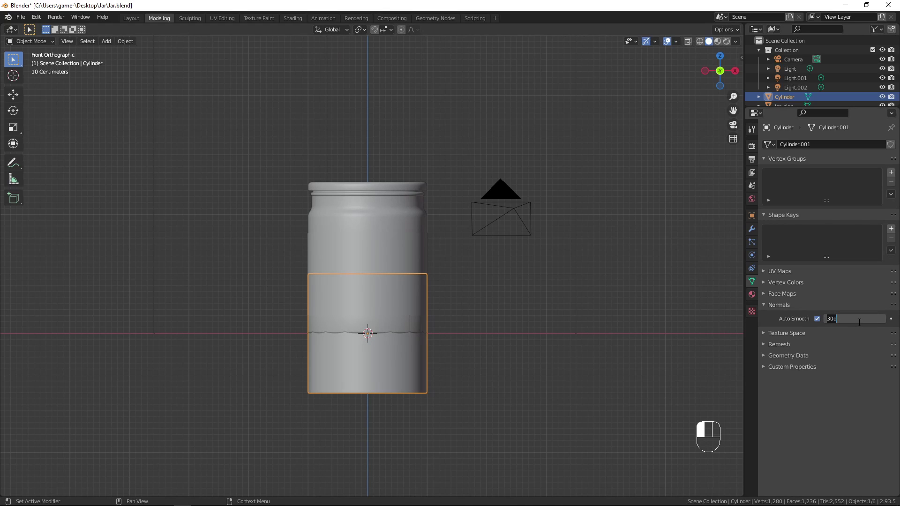
pyautogui.write('50')
pyautogui.press('Return')
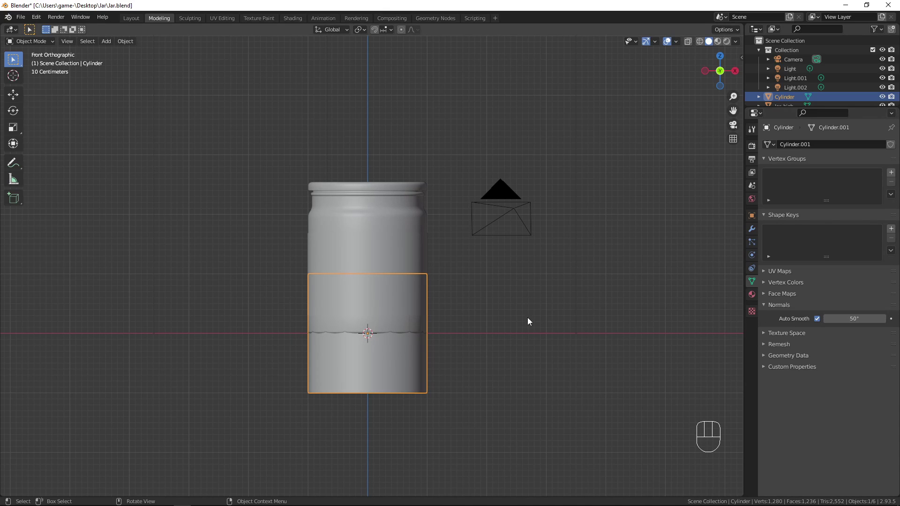
# In Edit Mode, move the whole cylinder mesh up 1 m along Z so it rests on the ground line.
pyautogui.scroll(2, 445, 346)
pyautogui.keyDown('shift'); pyautogui.moveTo(449, 346); pyautogui.dragTo(529, 255, button='middle'); pyautogui.keyUp('shift')
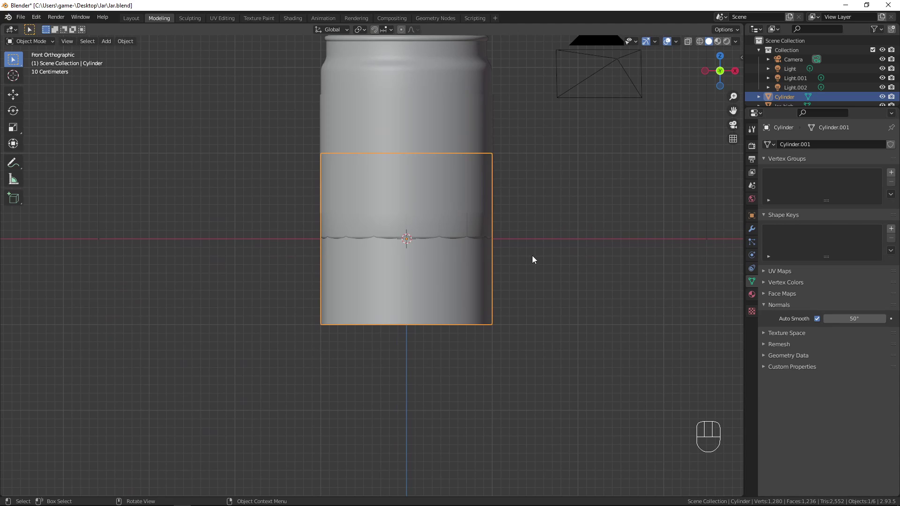
pyautogui.press('Tab')
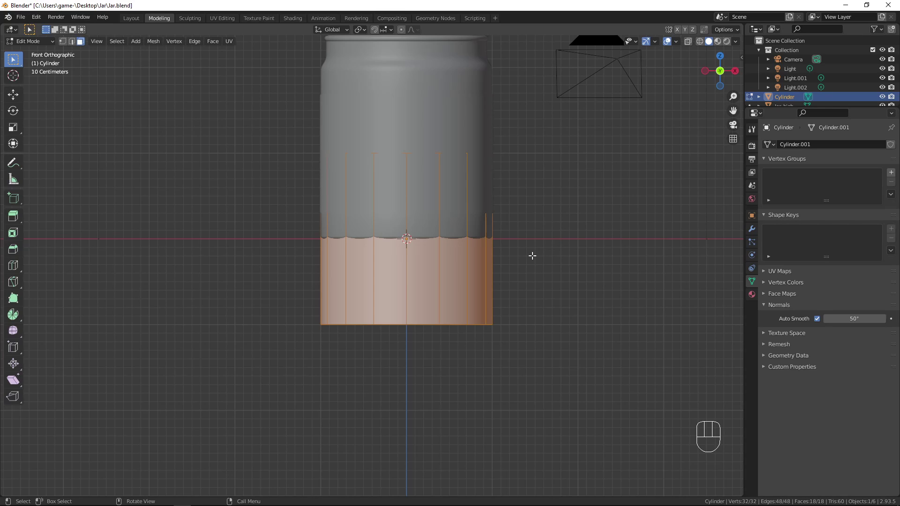
pyautogui.press('g')
pyautogui.press('z')
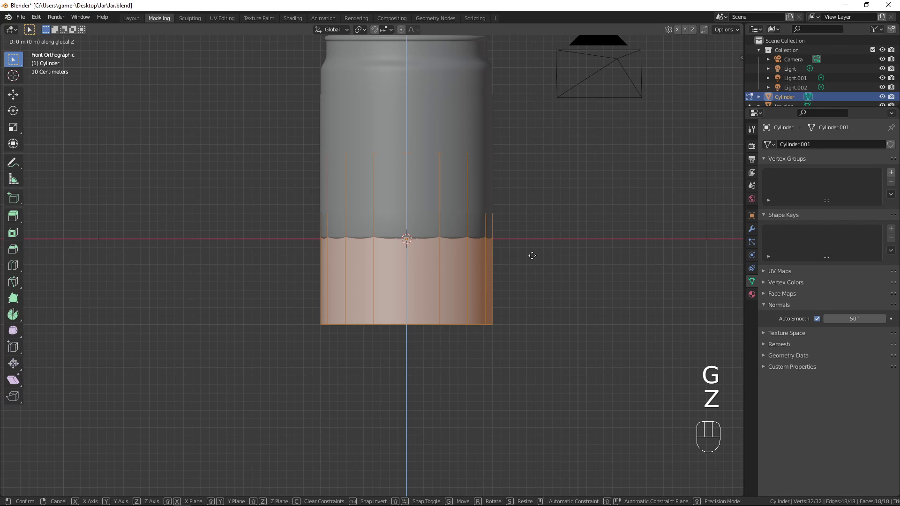
pyautogui.press('1')
pyautogui.press('Return')
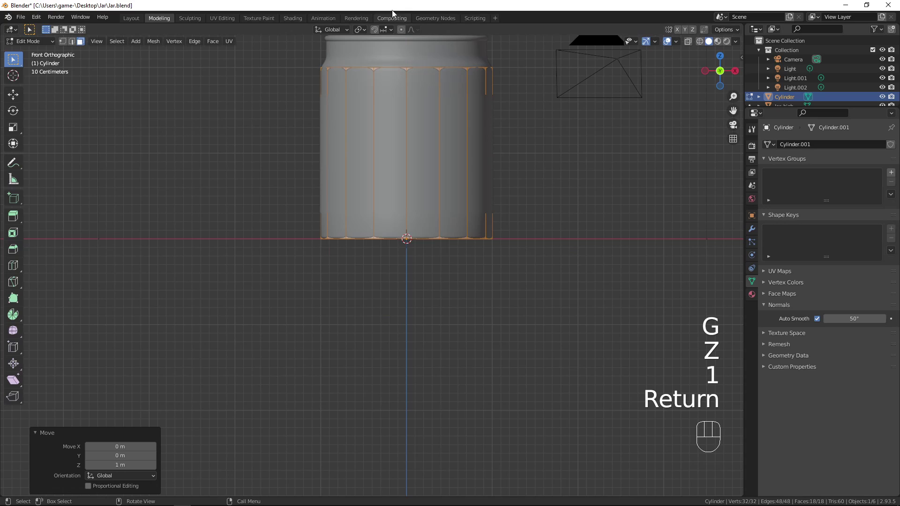
# Extrude the new cylinder's top face upward about 0.389 m to the underside of the jar's lid.
pyautogui.keyDown('shift'); pyautogui.moveTo(477, 121); pyautogui.dragTo(446, 233, button='middle'); pyautogui.keyUp('shift')
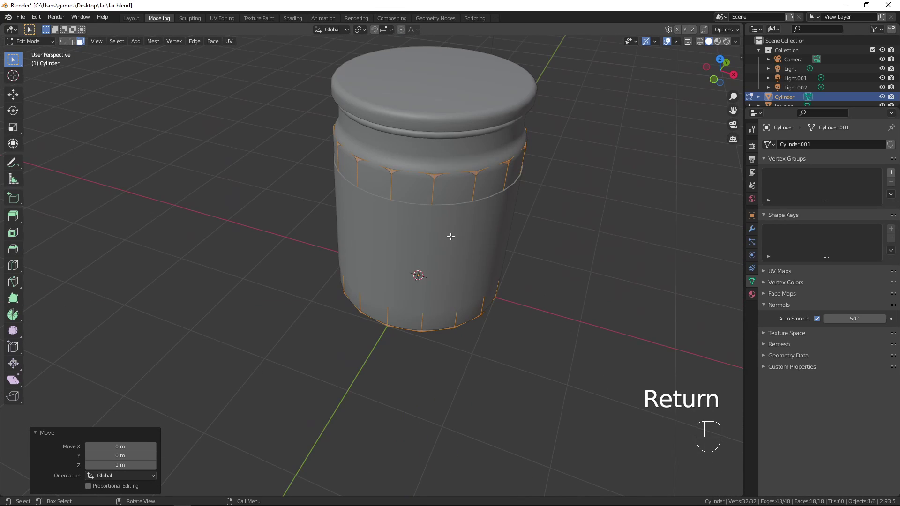
pyautogui.click(390, 160)
pyautogui.press('KP_1')
pyautogui.scroll(3, 475, 351)
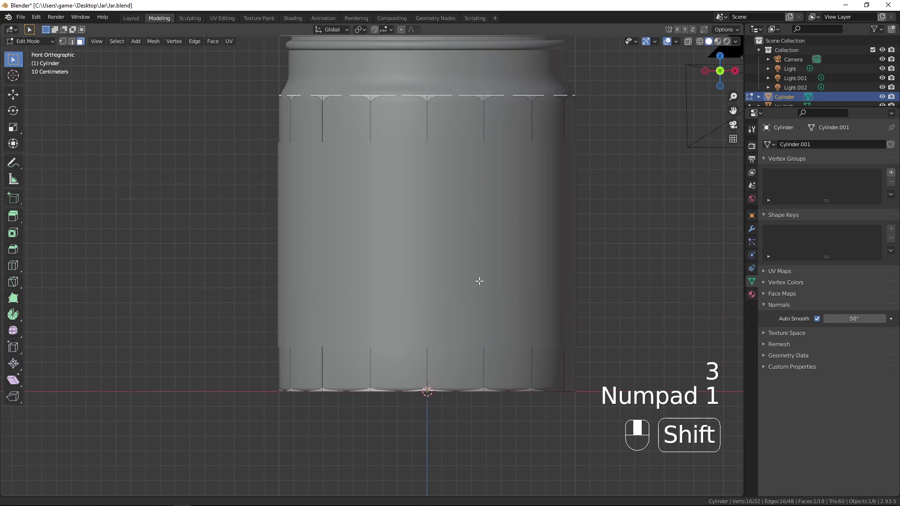
pyautogui.press('e')
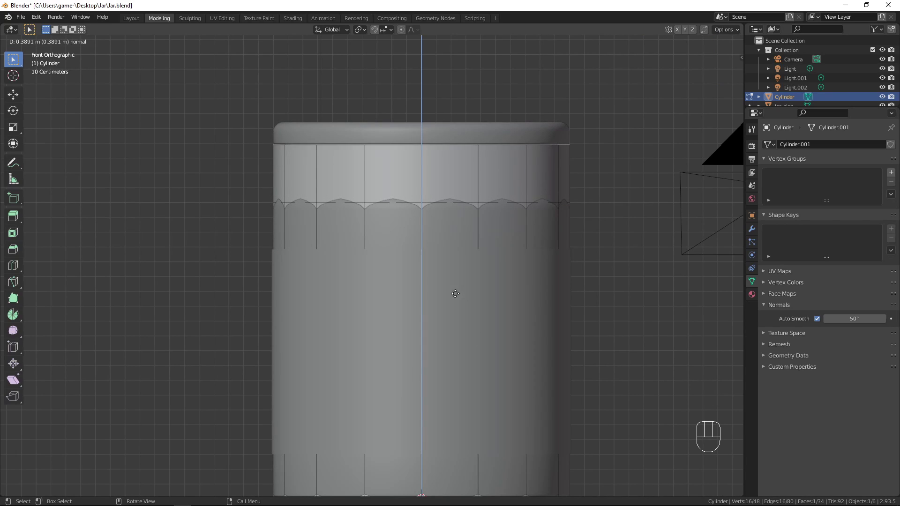
pyautogui.click(455, 293)
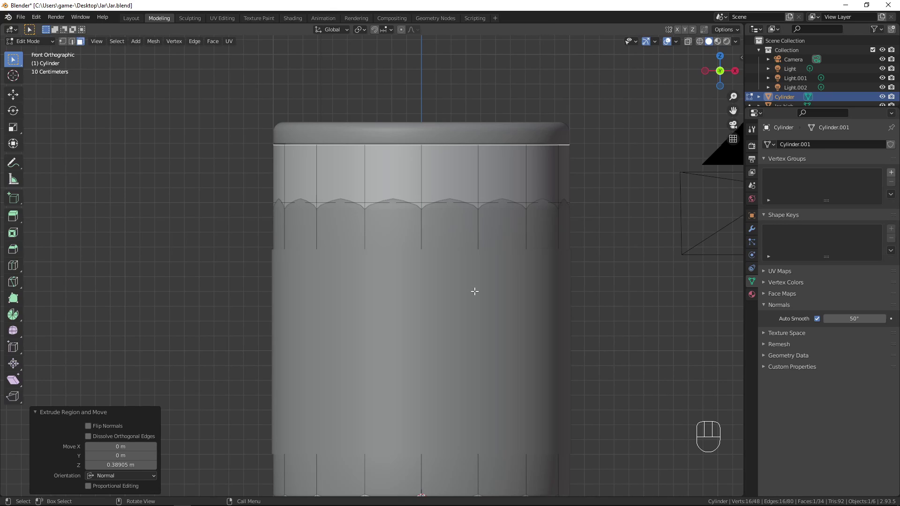
# In wireframe display, add a loop cut to the extruded upper section and slide it down by a factor of about 0.557 toward the shoulder.
pyautogui.hotkey('shift', 'z')
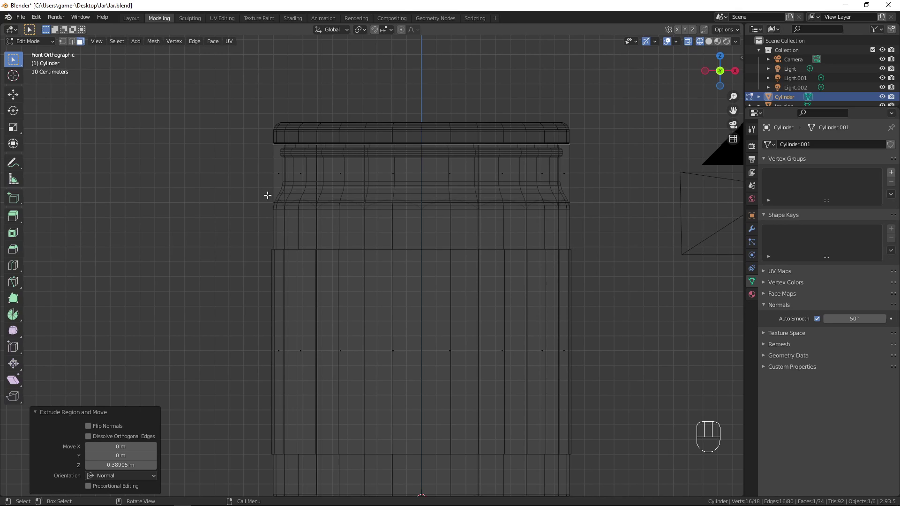
pyautogui.hotkey('ctrl', 'r')
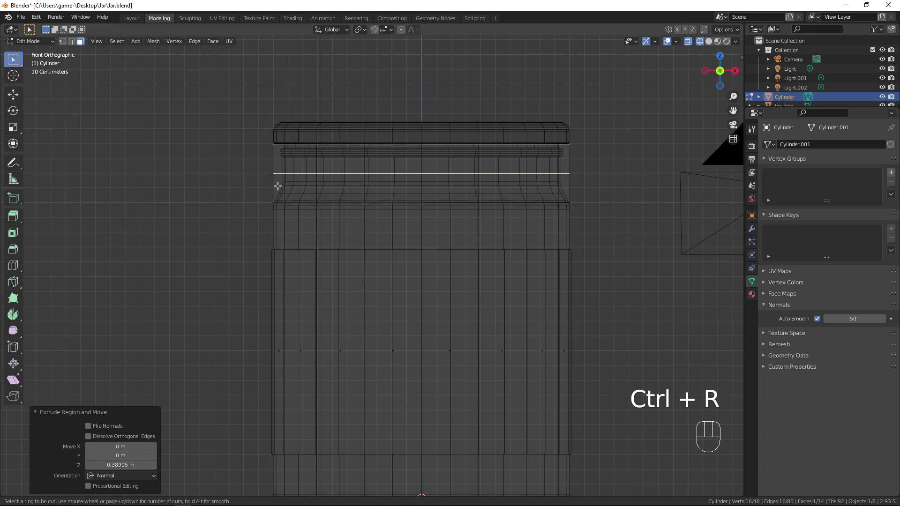
pyautogui.click(277, 185)
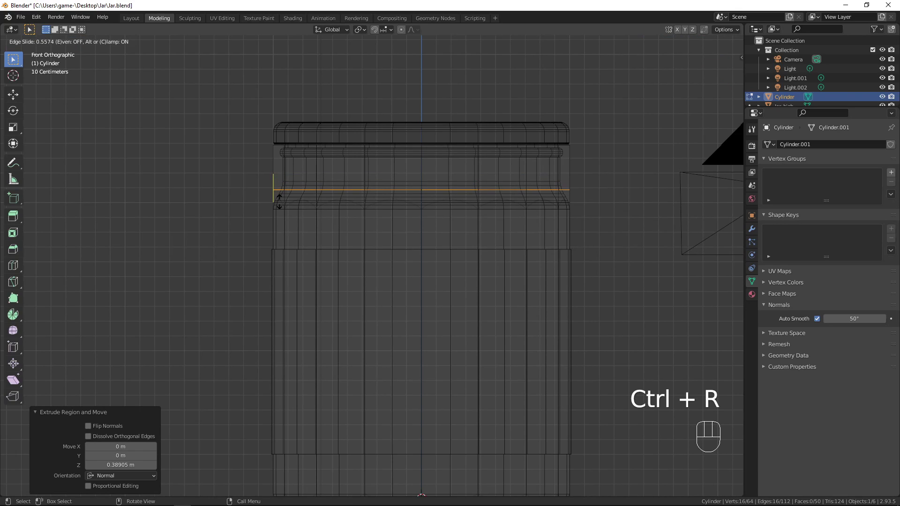
pyautogui.click(278, 201)
# Add a second loop cut to the extruded upper section and slide it up by a factor of about -0.319, just below the rim.
pyautogui.hotkey('ctrl', 'r')
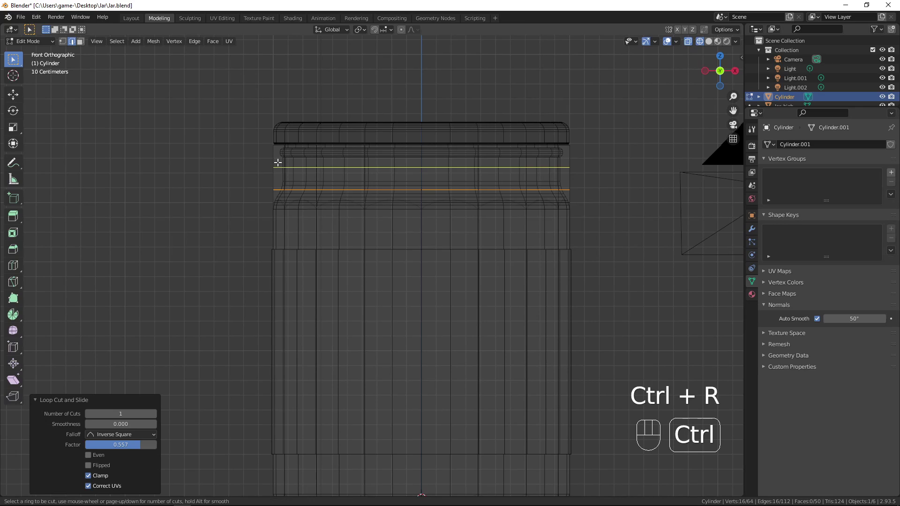
pyautogui.click(278, 162)
pyautogui.click(278, 155)
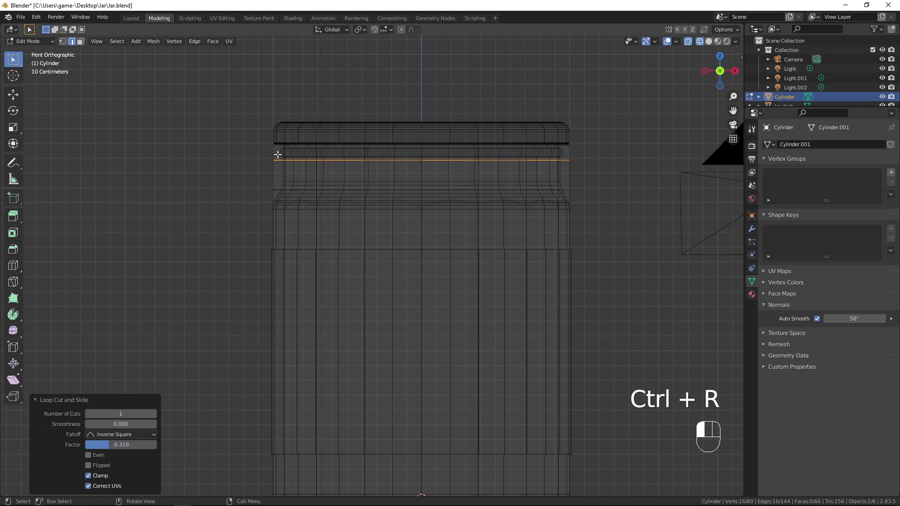
# Select the ring of faces between the two new loops and scale it in X and Y to about 0.939 to form the neck.
pyautogui.press('3')
pyautogui.keyDown('alt'); pyautogui.click(346, 182); pyautogui.keyUp('alt')
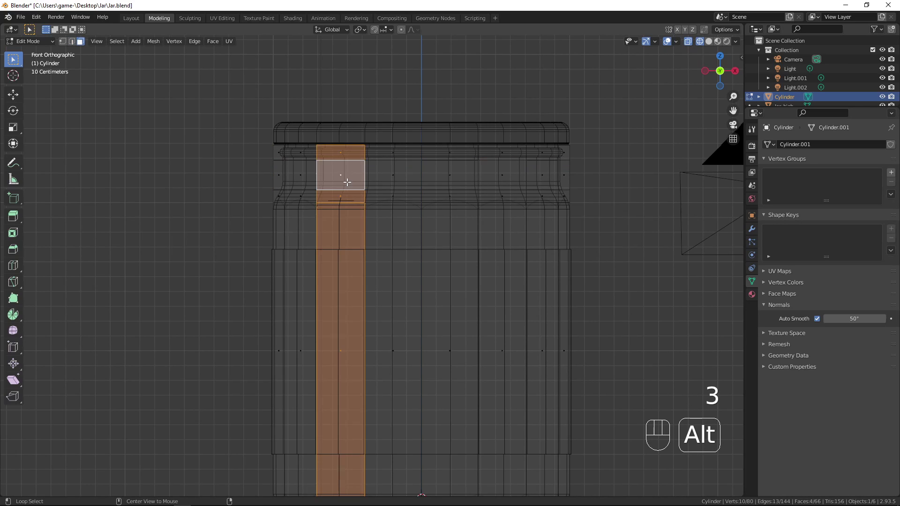
pyautogui.keyDown('alt'); pyautogui.click(364, 179); pyautogui.keyUp('alt')
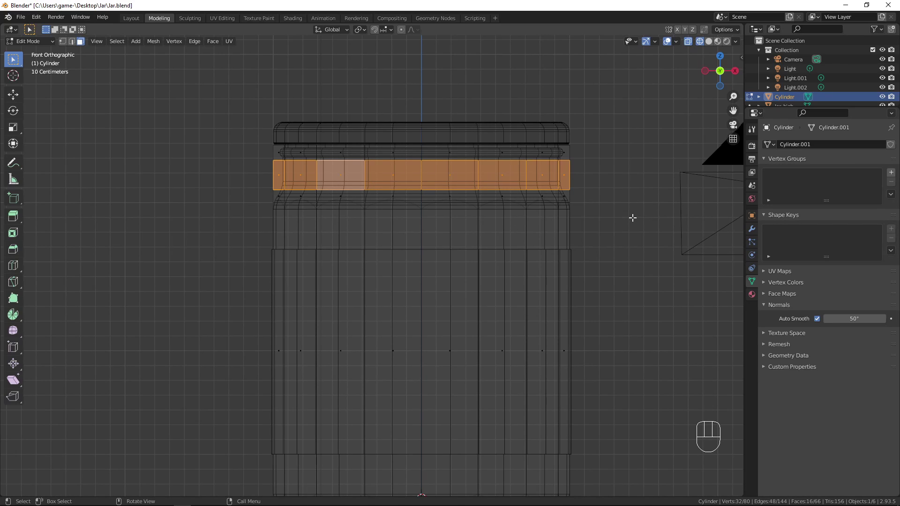
pyautogui.press('s')
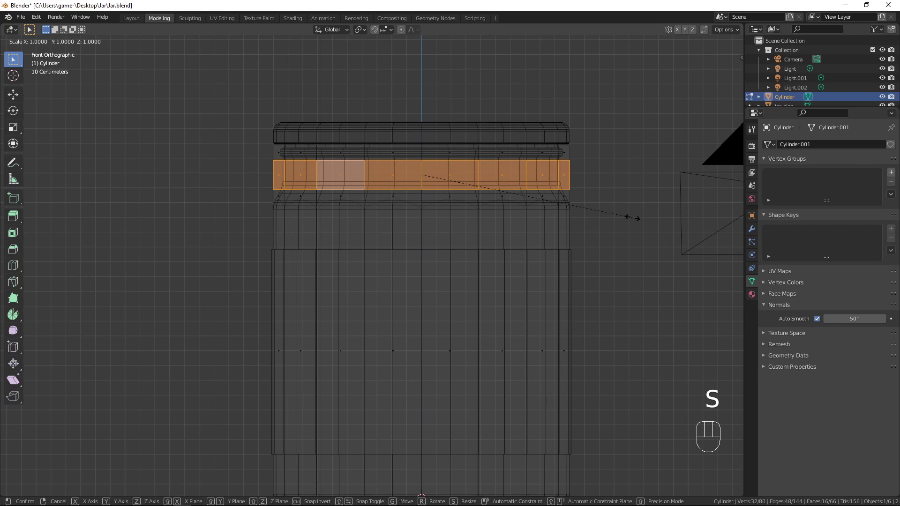
pyautogui.press('shift')
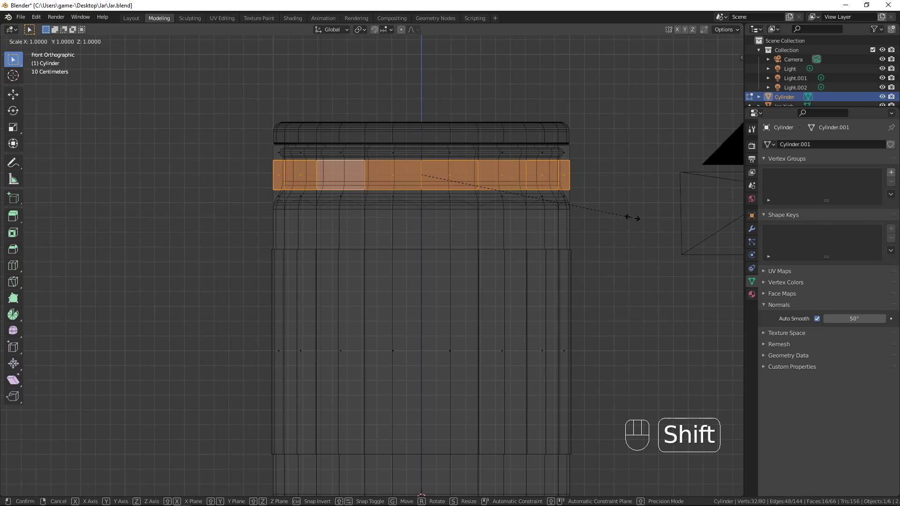
pyautogui.hotkey('shift', 'z')
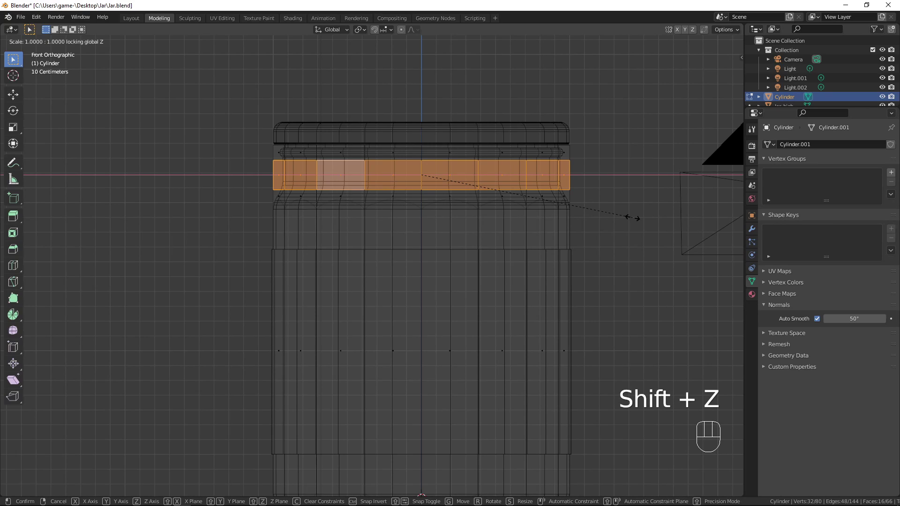
pyautogui.click(621, 205)
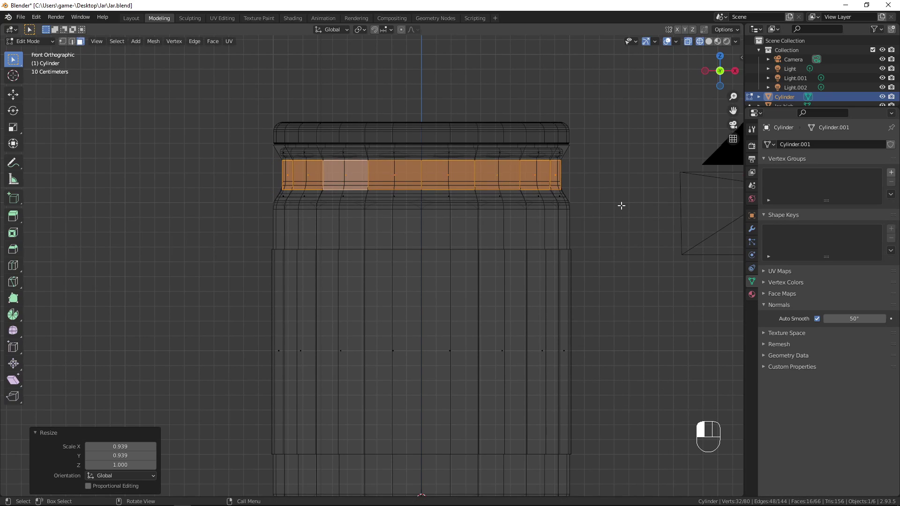
# Scale the edge loop directly under the lid inward to about 0.959 and switch back to solid display.
pyautogui.scroll(1, 521, 182)
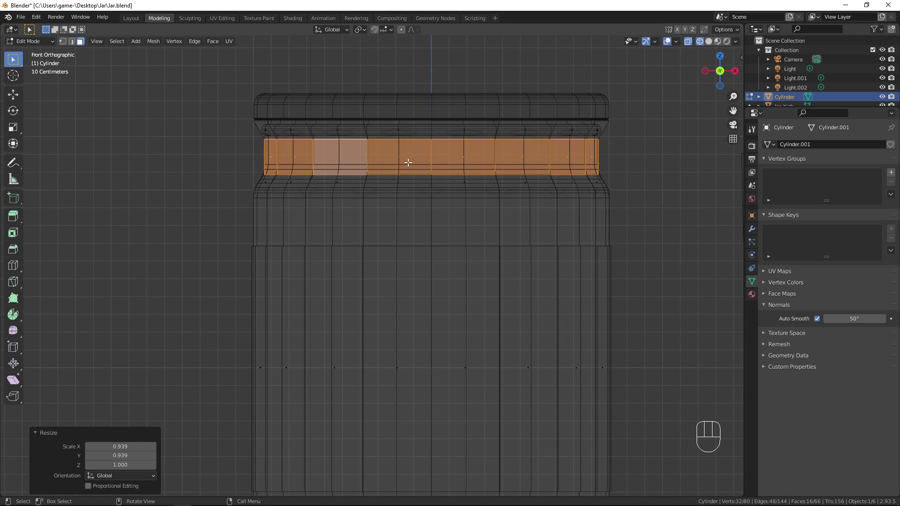
pyautogui.keyDown('alt'); pyautogui.click(261, 124); pyautogui.keyUp('alt')
pyautogui.press('2')
pyautogui.press('2')
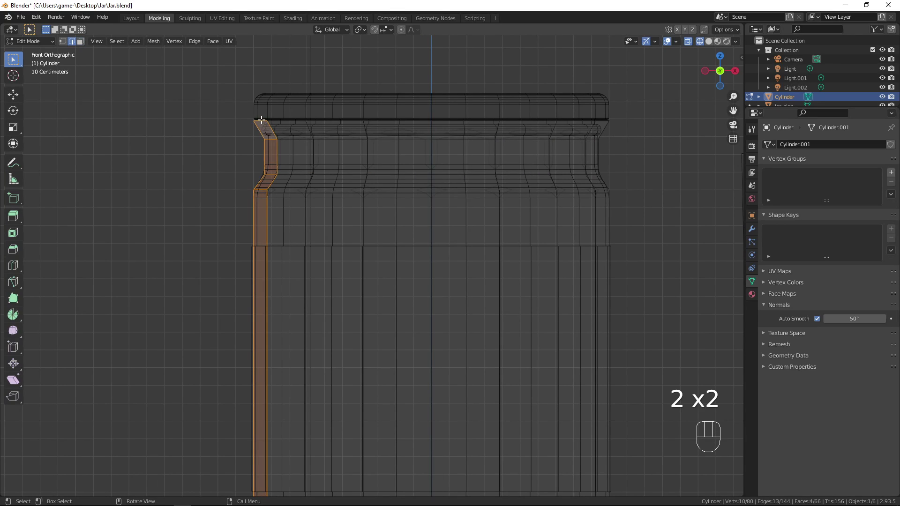
pyautogui.keyDown('alt'); pyautogui.click(260, 120); pyautogui.keyUp('alt')
pyautogui.press('s')
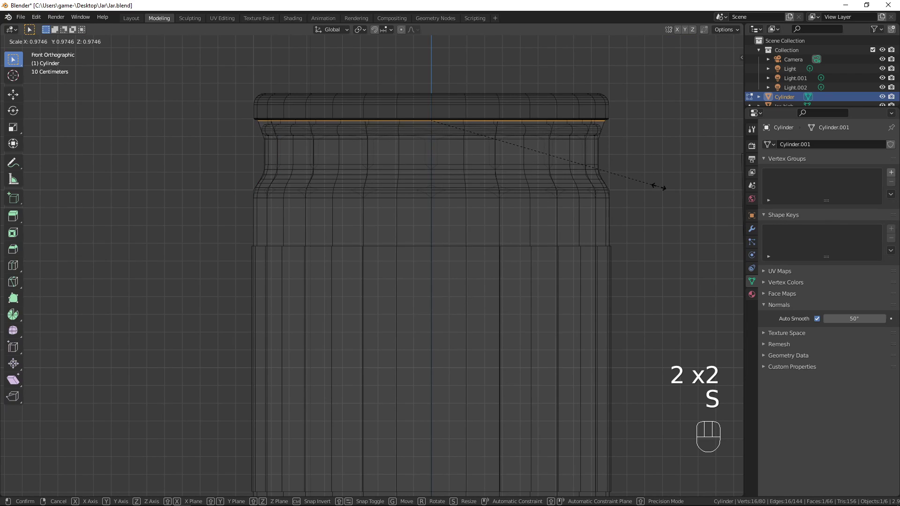
pyautogui.click(649, 184)
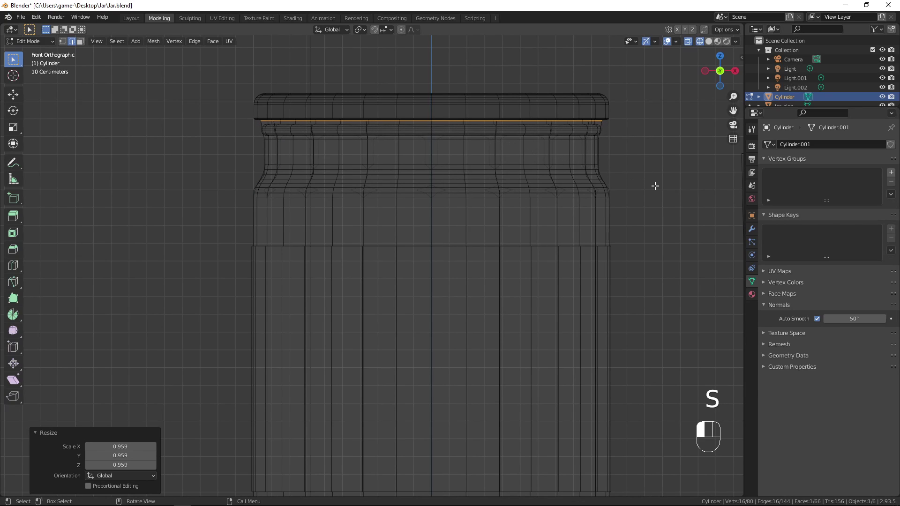
pyautogui.hotkey('shift', 'z')
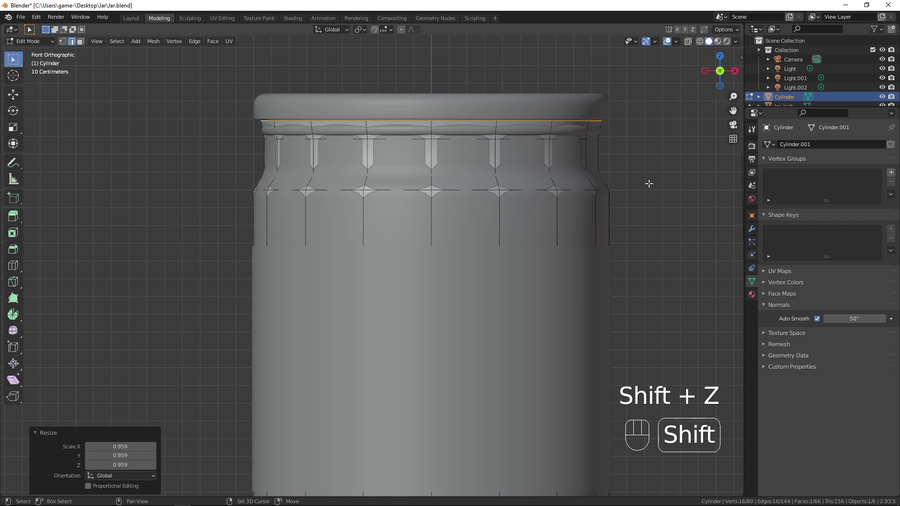
pyautogui.scroll(-3, 649, 183)
pyautogui.moveTo(649, 183)
pyautogui.mouseDown(button='middle')
pyautogui.moveTo(533, 289)
pyautogui.moveTo(476, 283)
pyautogui.moveTo(497, 235)
pyautogui.moveTo(595, 205)
pyautogui.moveTo(293, 240)
pyautogui.moveTo(379, 241)
pyautogui.moveTo(367, 325)
pyautogui.moveTo(325, 259)
pyautogui.mouseUp(button='middle')
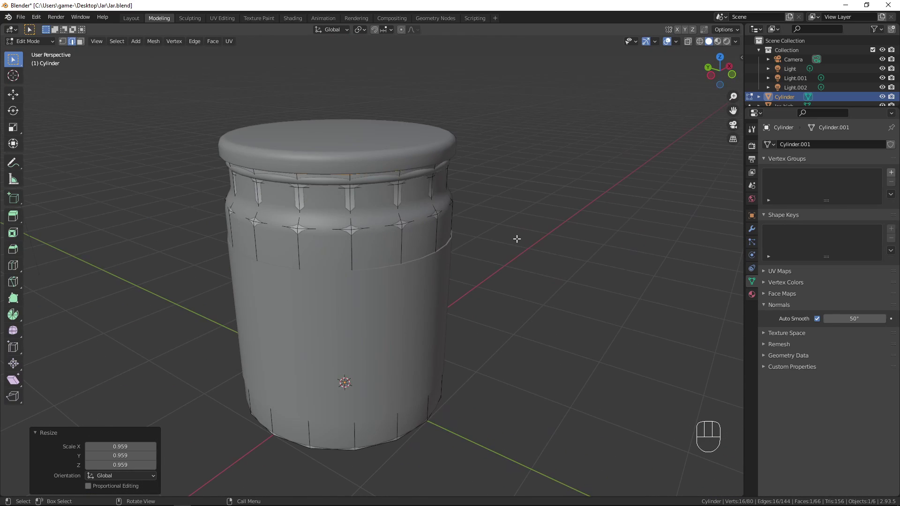
# Extrude the top face outward in place to a scale of about 1.053, and extrude it up about 0.152 m to the lid's top.
pyautogui.press('KP_1')
pyautogui.scroll(3, 526, 238)
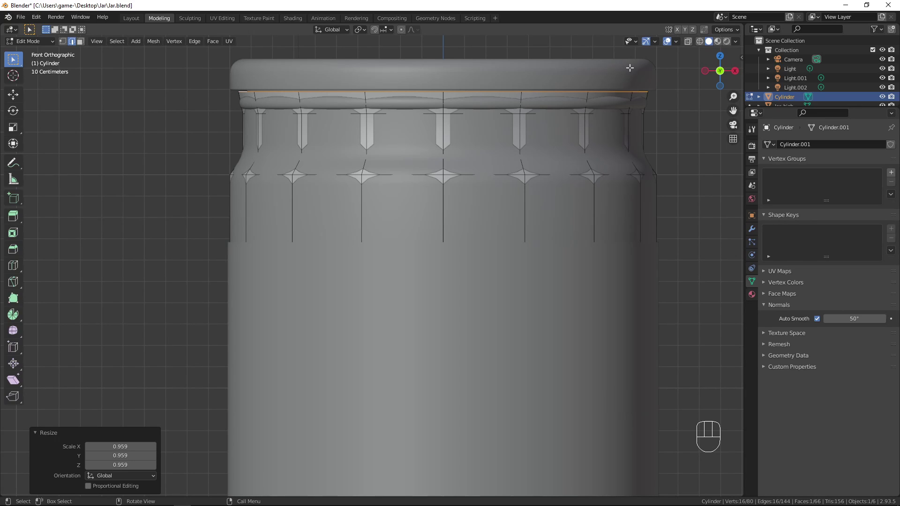
pyautogui.press('e')
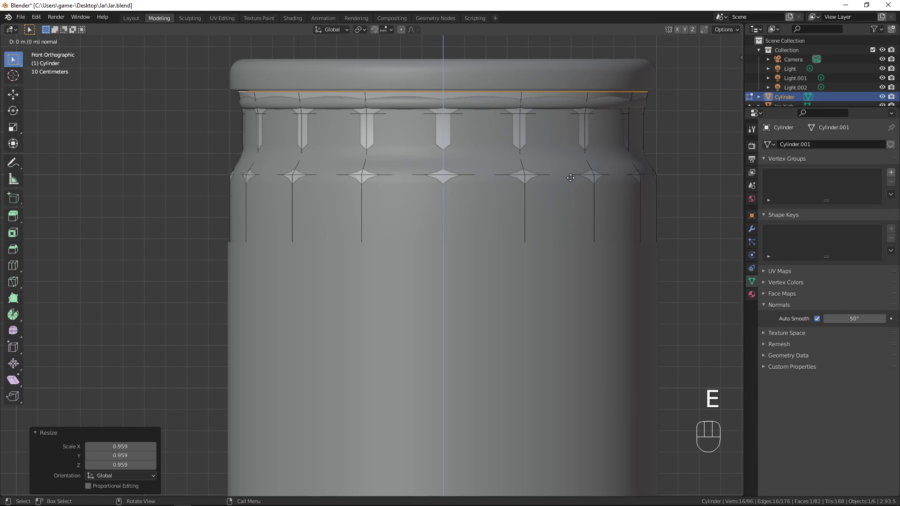
pyautogui.press('s')
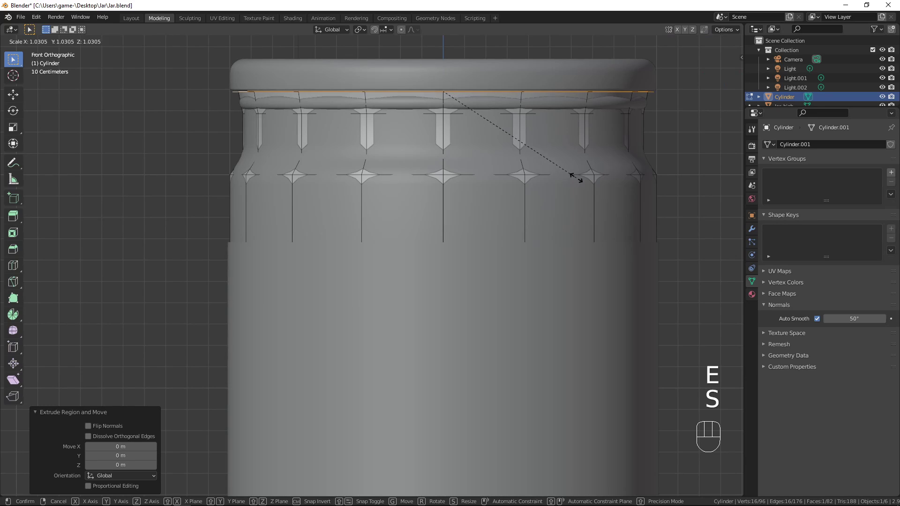
pyautogui.click(579, 180)
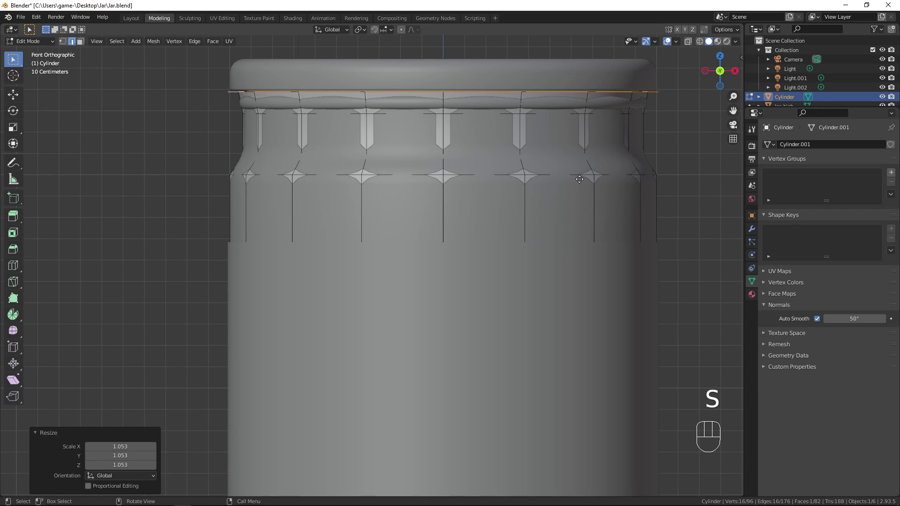
pyautogui.press('e')
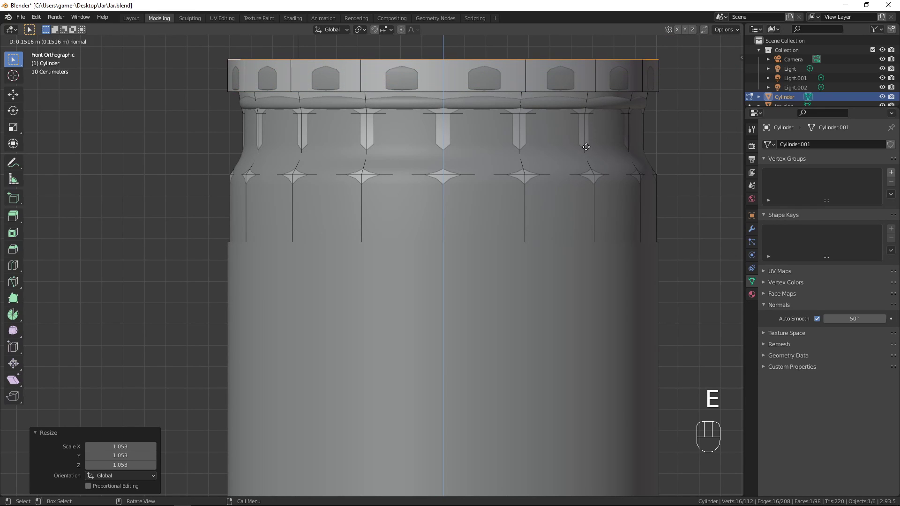
pyautogui.click(569, 150)
# Bevel the lid's top outer edge with 2 segments and a width of about 0.053 m.
pyautogui.moveTo(553, 154); pyautogui.dragTo(499, 210, button='middle')
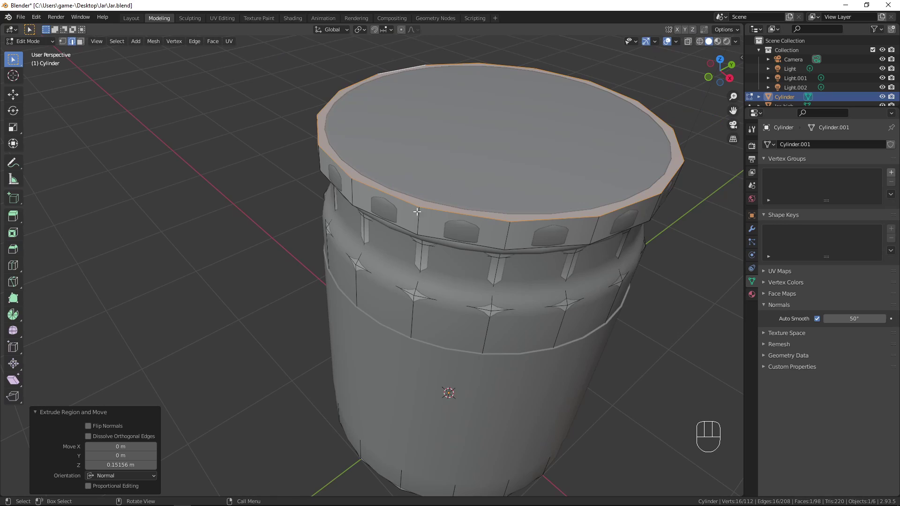
pyautogui.hotkey('ctrl', 'b')
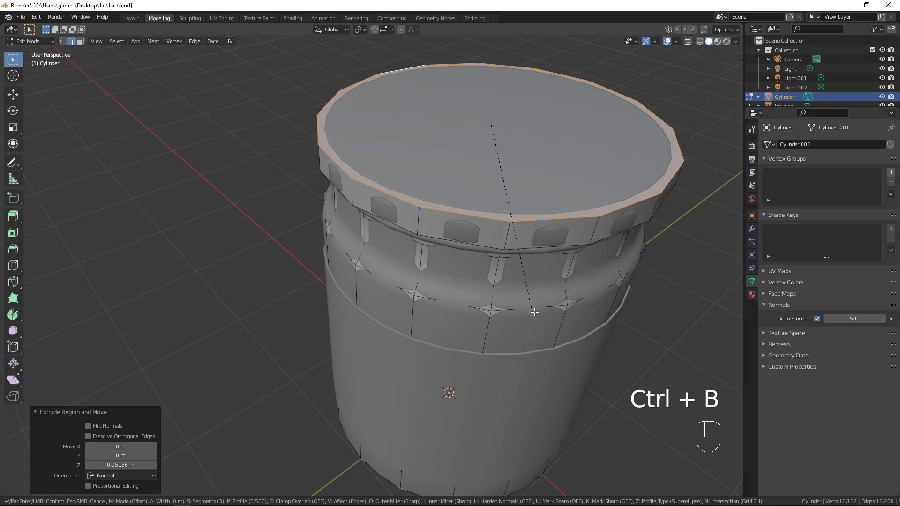
pyautogui.scroll(-1, 550, 318)
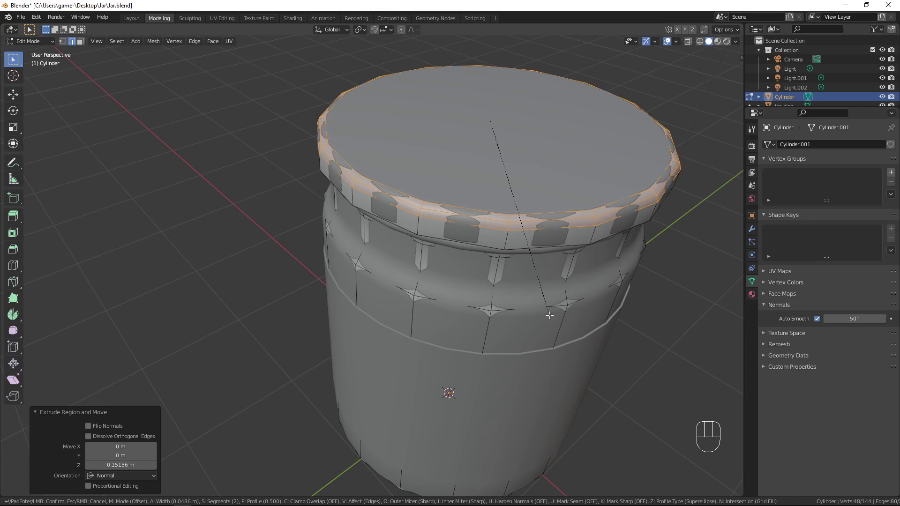
pyautogui.click(551, 316)
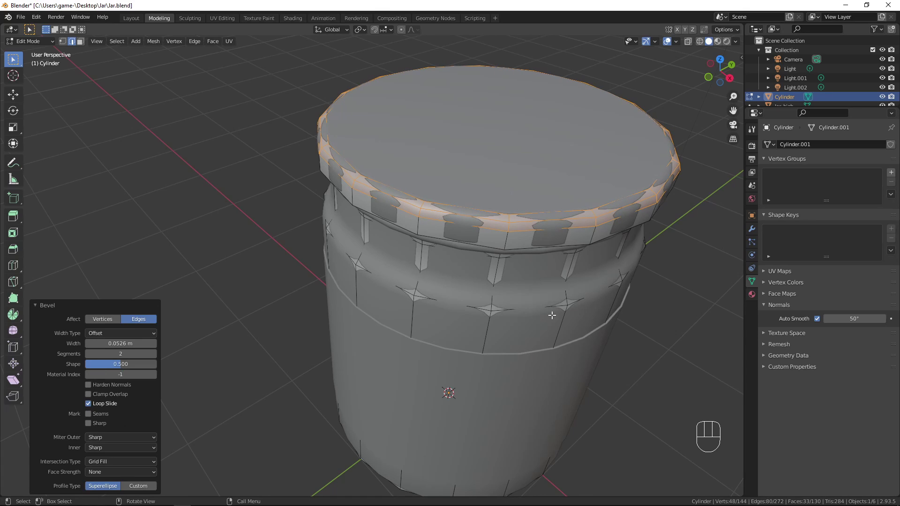
# In wireframe front view, add two evenly spaced, centred loop cuts to the rim section between the neck and the lid.
pyautogui.keyDown('alt'); pyautogui.moveTo(486, 298); pyautogui.dragTo(553, 251, button='middle'); pyautogui.keyUp('alt')
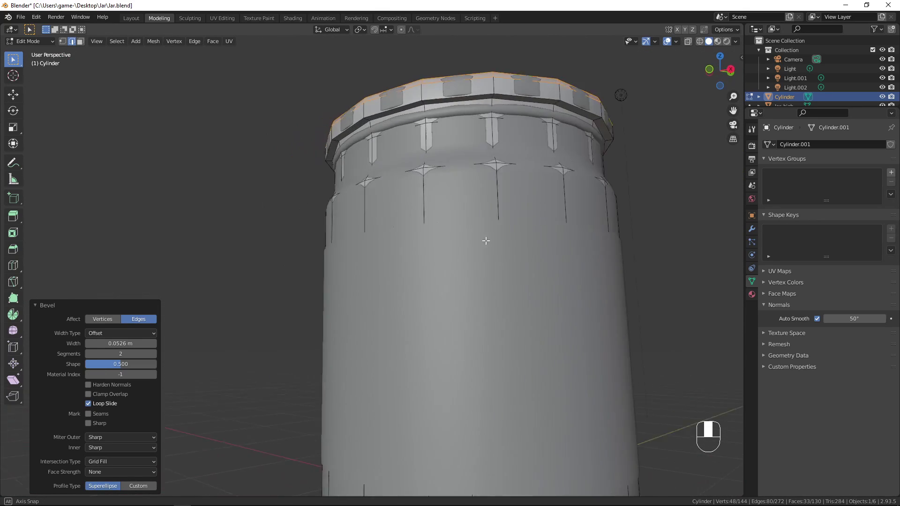
pyautogui.scroll(-3, 542, 261)
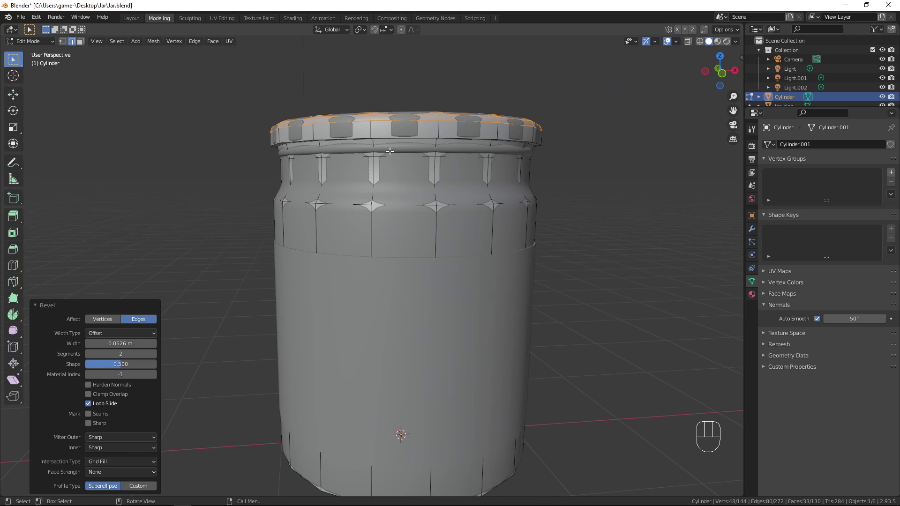
pyautogui.moveTo(537, 149); pyautogui.dragTo(538, 168, button='middle')
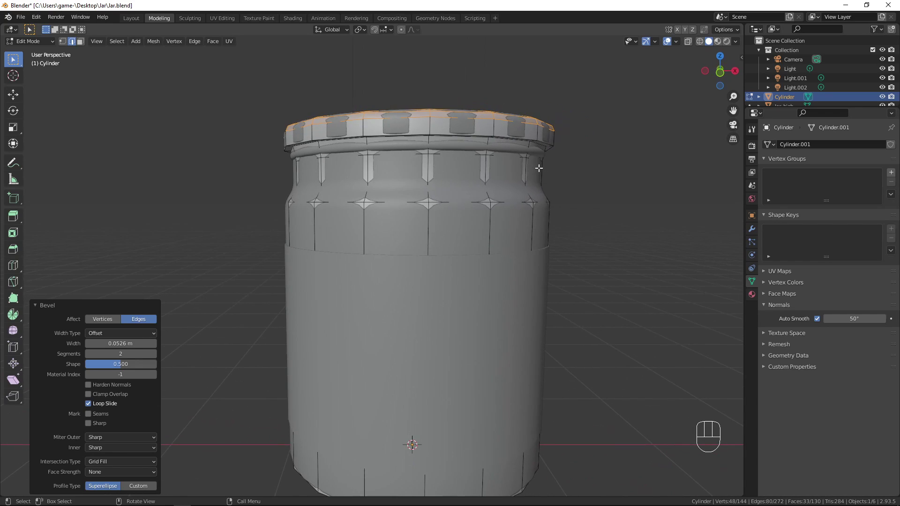
pyautogui.press('KP_1')
pyautogui.scroll(1, 545, 186)
pyautogui.scroll(1, 545, 186)
pyautogui.keyDown('shift'); pyautogui.moveTo(482, 145); pyautogui.dragTo(524, 157, button='middle'); pyautogui.keyUp('shift')
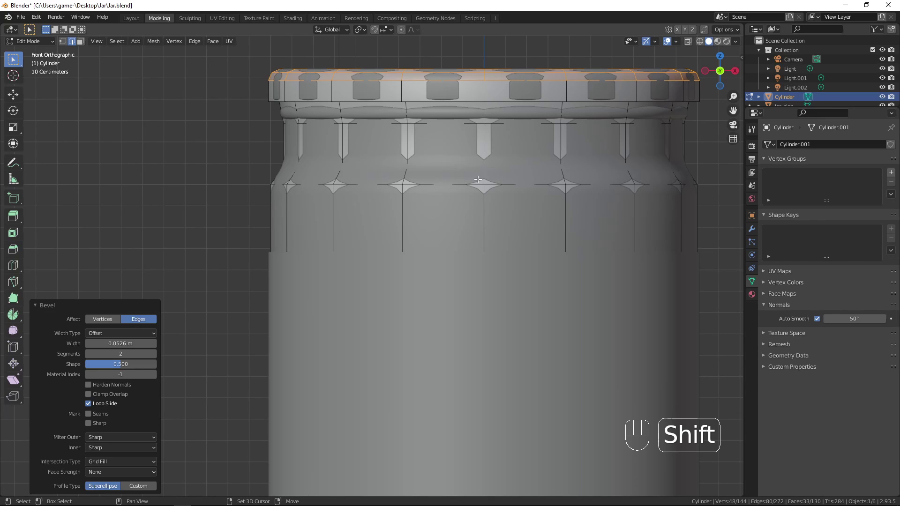
pyautogui.hotkey('shift', 'z')
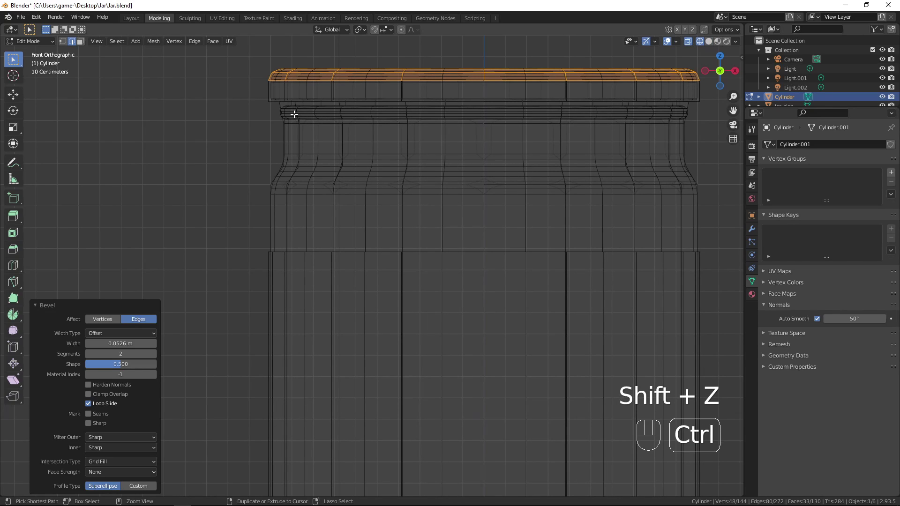
pyautogui.hotkey('ctrl', 'r')
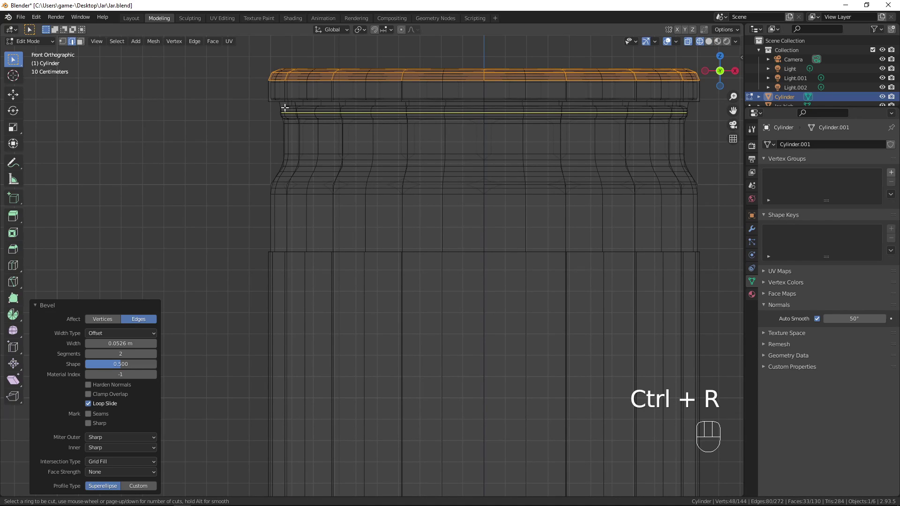
pyautogui.scroll(1, 285, 108)
pyautogui.click(285, 108)
pyautogui.rightClick(285, 108)
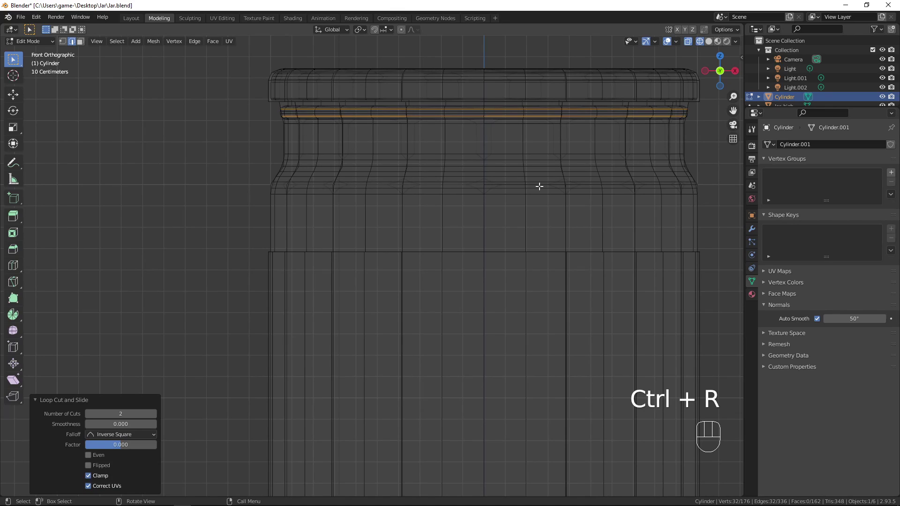
# Scale the two rim loops outward in X and Y to about 1.025 and return to solid display.
pyautogui.press('s')
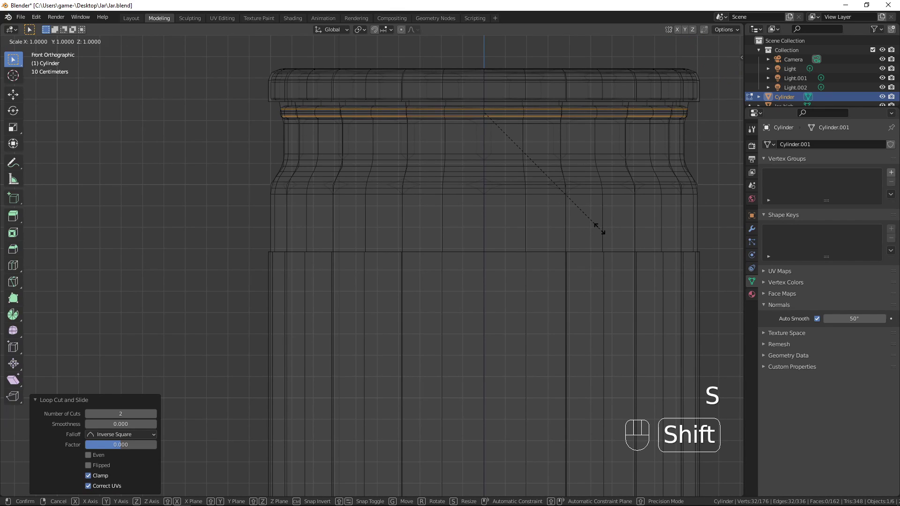
pyautogui.hotkey('shift', 'z')
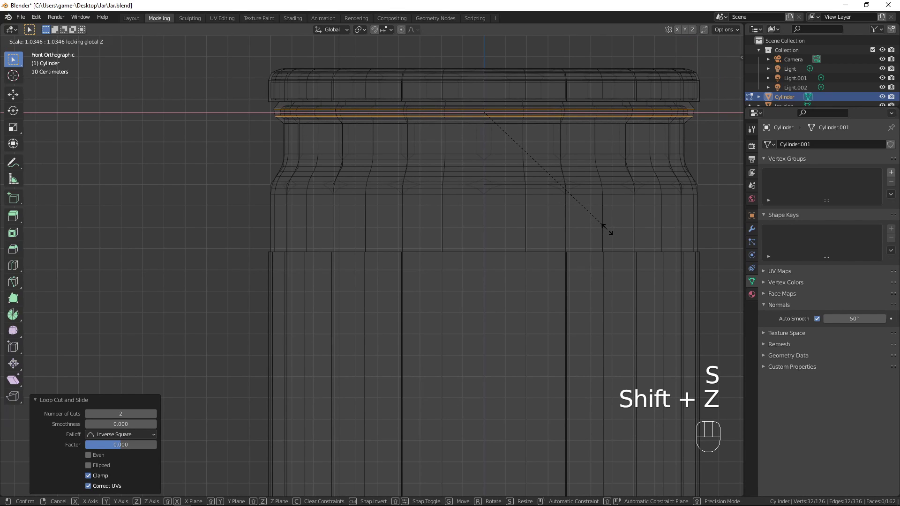
pyautogui.click(598, 227)
pyautogui.hotkey('shift', 'z')
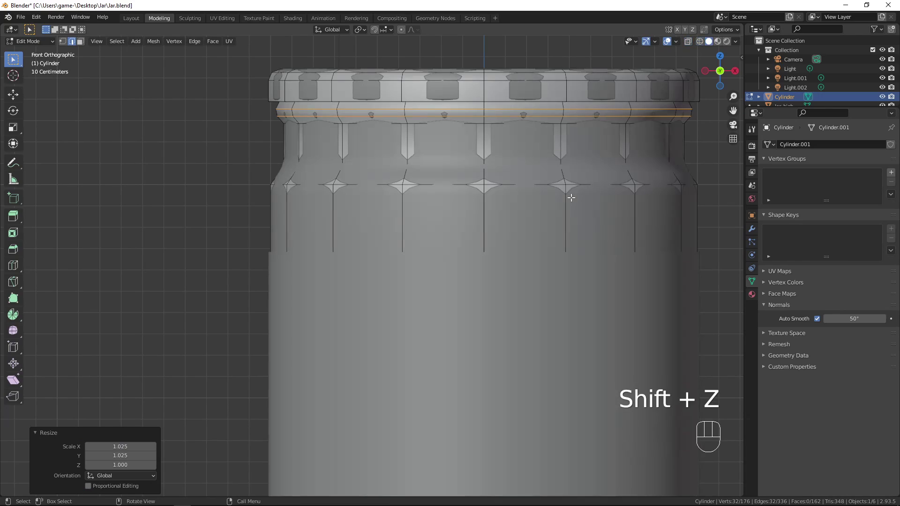
# Leave Edit Mode and select the Jar_high object.
pyautogui.scroll(-1, 592, 187)
pyautogui.press('Tab')
pyautogui.moveTo(596, 206); pyautogui.dragTo(474, 262, button='middle')
pyautogui.scroll(-3, 548, 213)
pyautogui.click(474, 262)
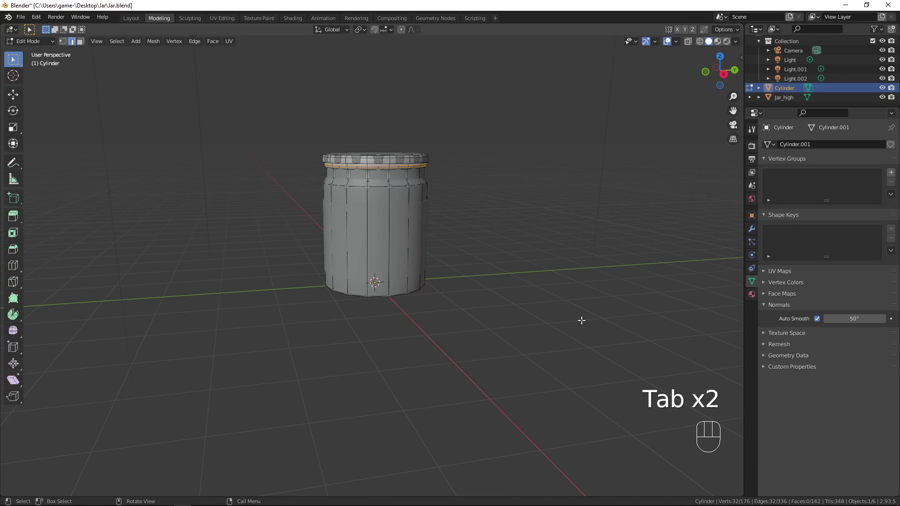
pyautogui.press('Tab')
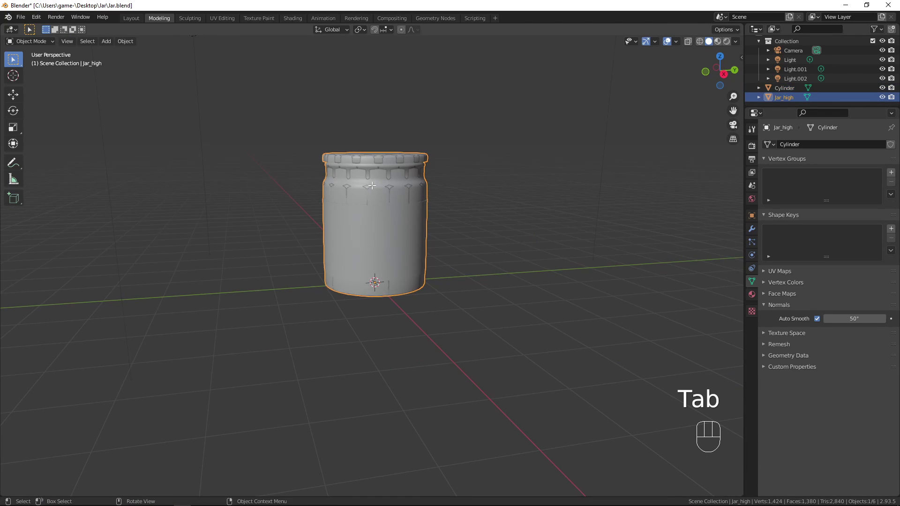
pyautogui.press('Tab')
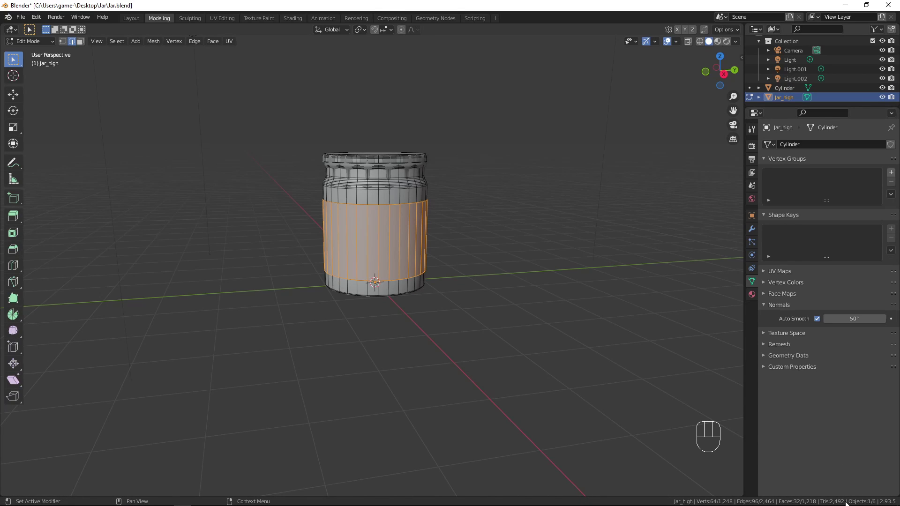
pyautogui.press('Tab')
pyautogui.press('Tab')
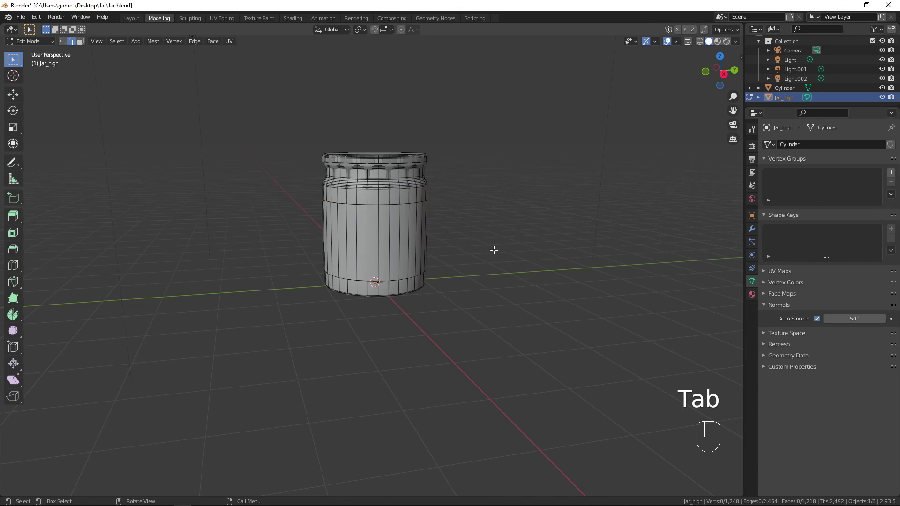
# Move the low-poly Cylinder object about 2.9 m along the X axis, beside the high-poly jar.
pyautogui.click(392, 250)
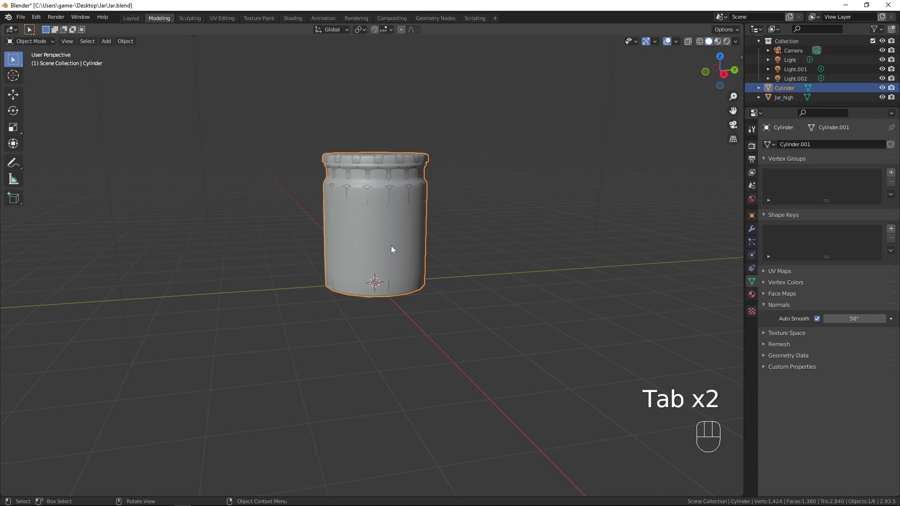
pyautogui.press('g')
pyautogui.press('x')
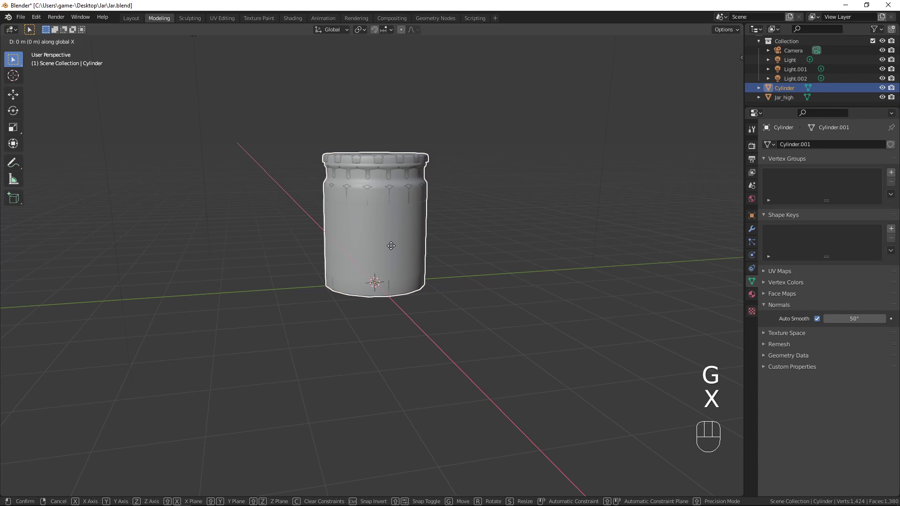
pyautogui.click(469, 285)
pyautogui.moveTo(468, 285); pyautogui.dragTo(405, 233, button='middle')
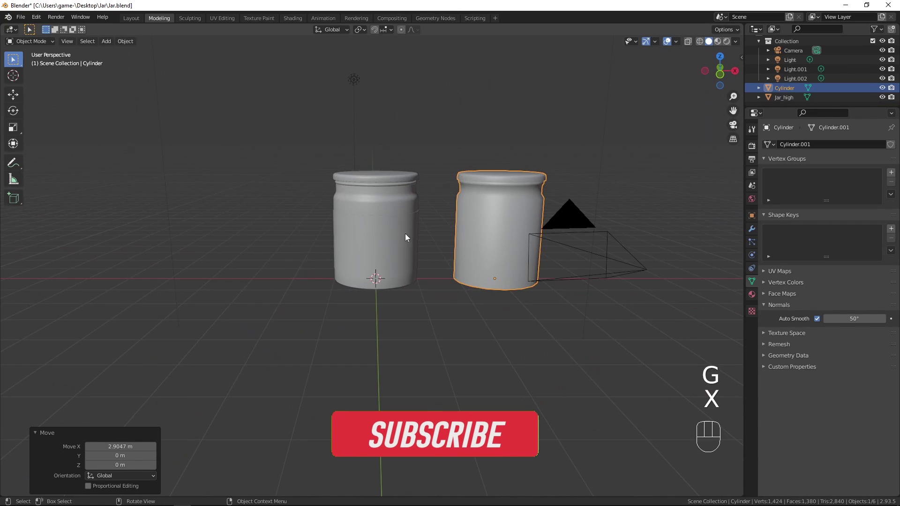
# In Jar_high's Edit Mode, select the face loop of the raised band around the body and grow the selection once.
pyautogui.press('KP_1')
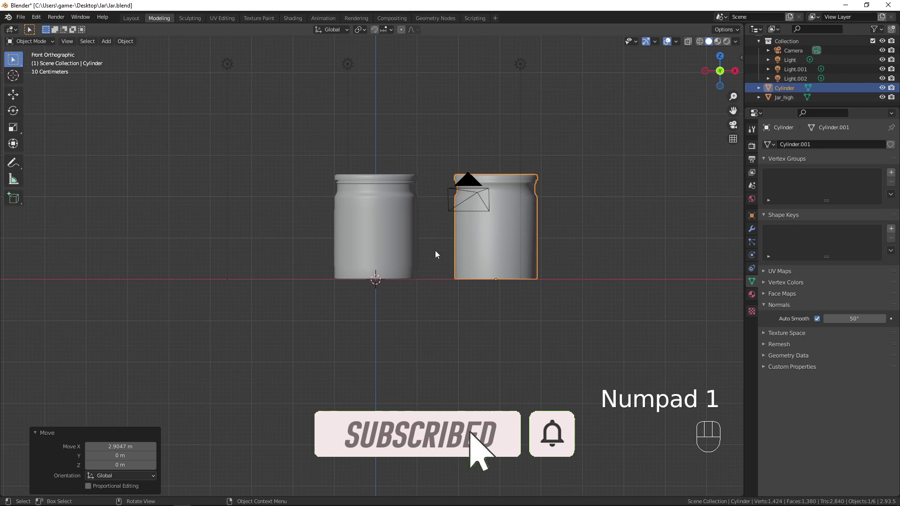
pyautogui.scroll(4, 463, 290)
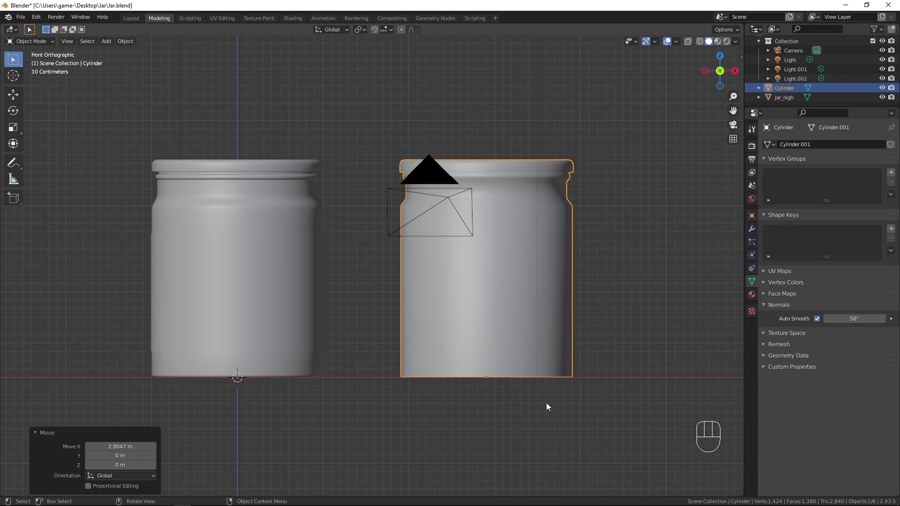
pyautogui.click(293, 273)
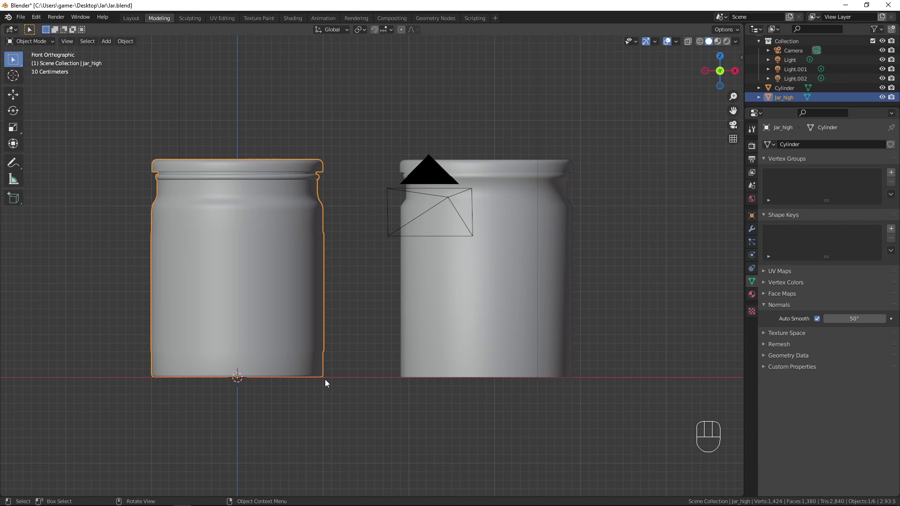
pyautogui.press('KP_Decimal')
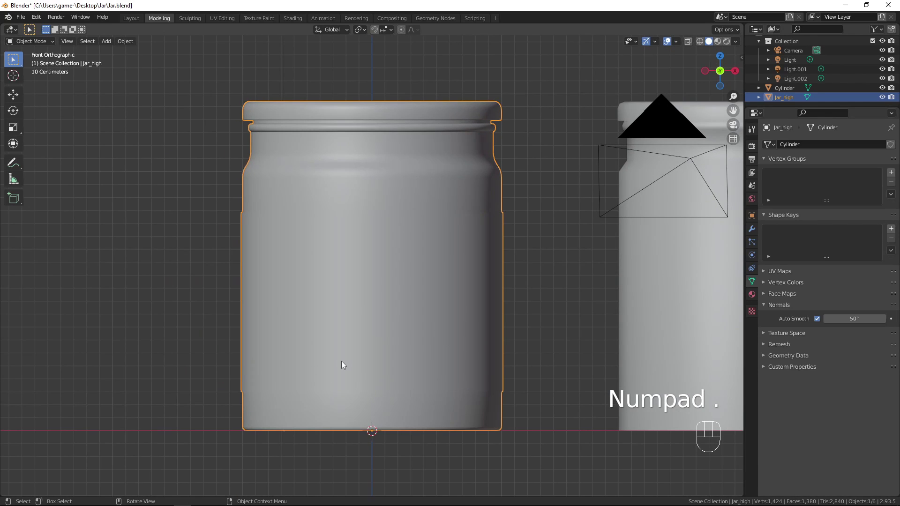
pyautogui.scroll(-2, 358, 211)
pyautogui.press('Tab')
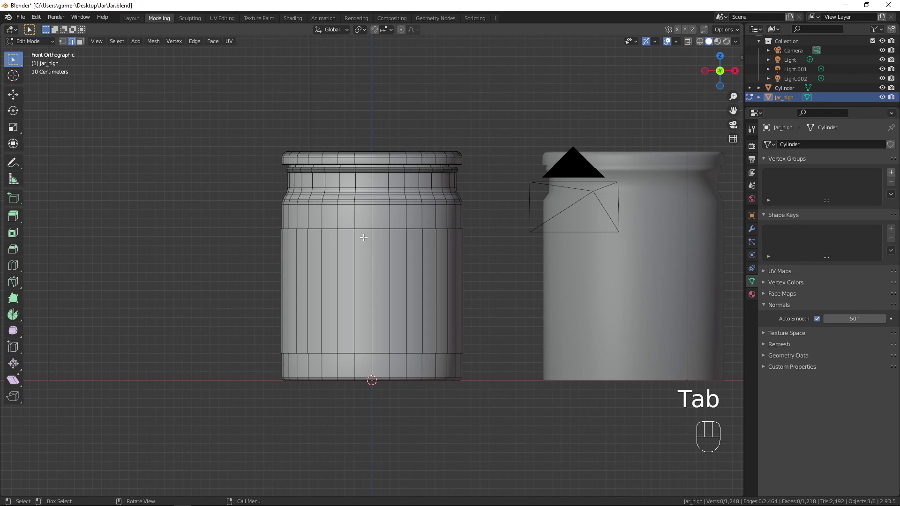
pyautogui.press('3')
pyautogui.keyDown('alt'); pyautogui.click(351, 267); pyautogui.keyUp('alt')
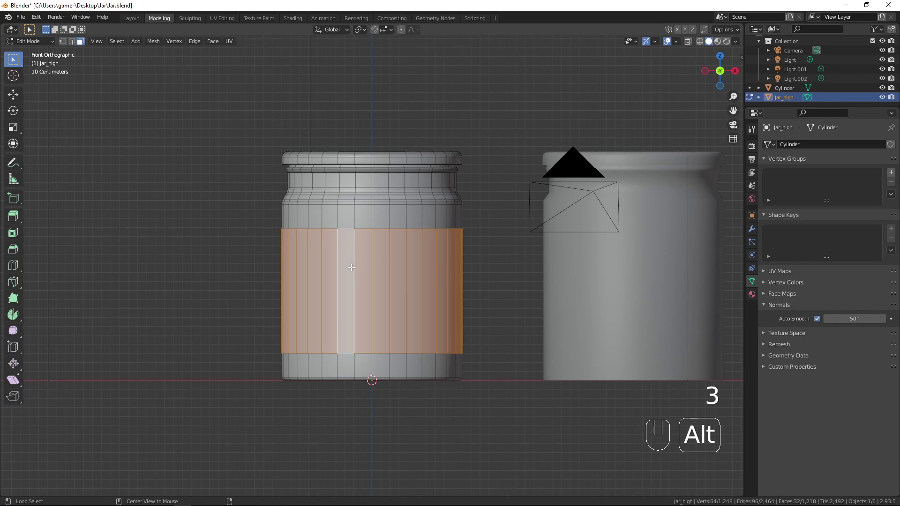
pyautogui.moveTo(351, 267); pyautogui.dragTo(275, 327, button='middle')
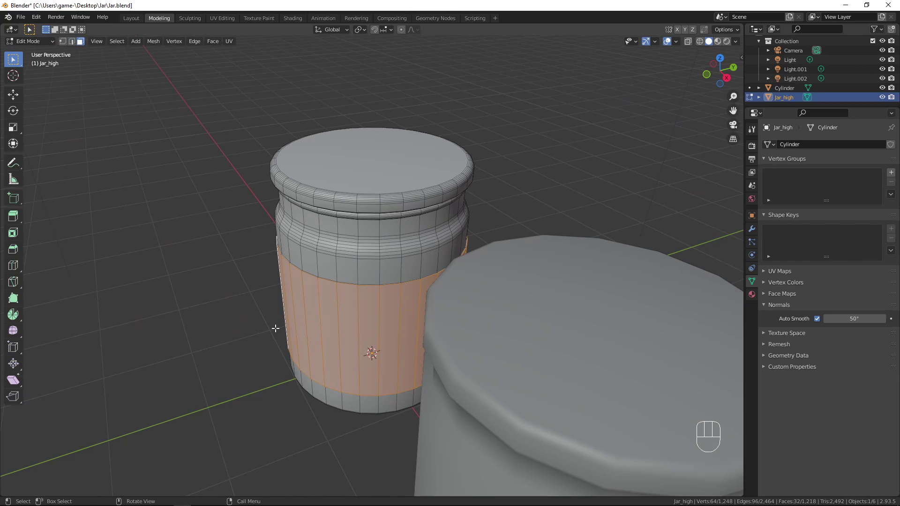
pyautogui.press('ctrl+KP_Add')
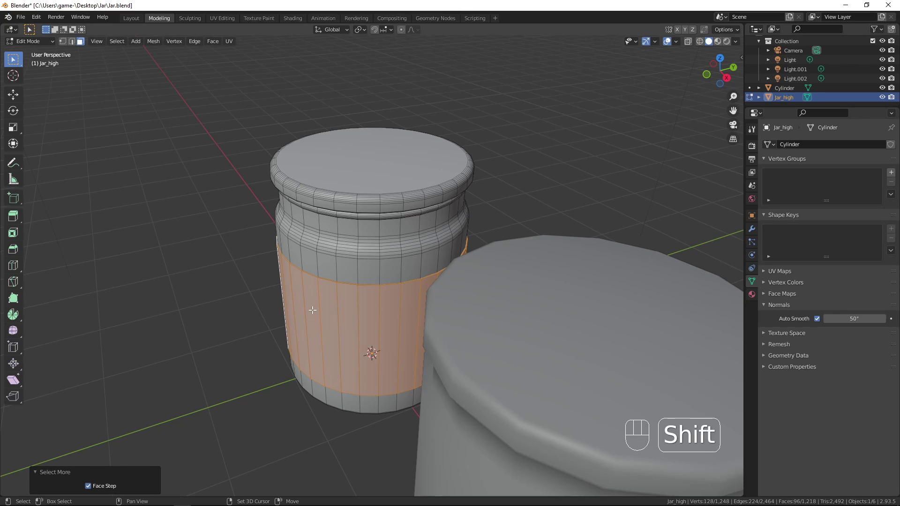
# Hide all unselected faces of Jar_high to isolate the body band.
pyautogui.hotkey('shift', 'h')
pyautogui.moveTo(312, 310); pyautogui.dragTo(420, 233, button='middle')
pyautogui.scroll(4, 410, 239)
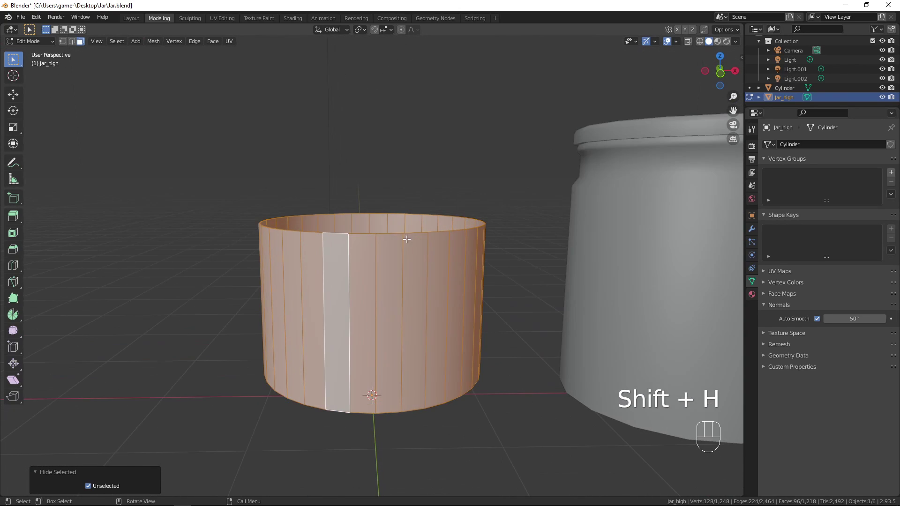
# Switch Jar_high to Vertex Paint mode, turn on vertex selection masking and display the scene in wireframe.
pyautogui.click(26, 41)
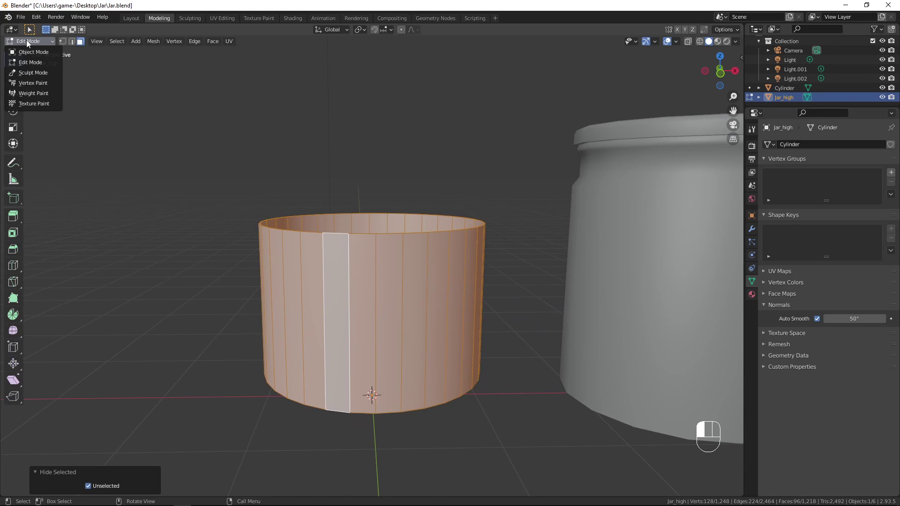
pyautogui.click(28, 83)
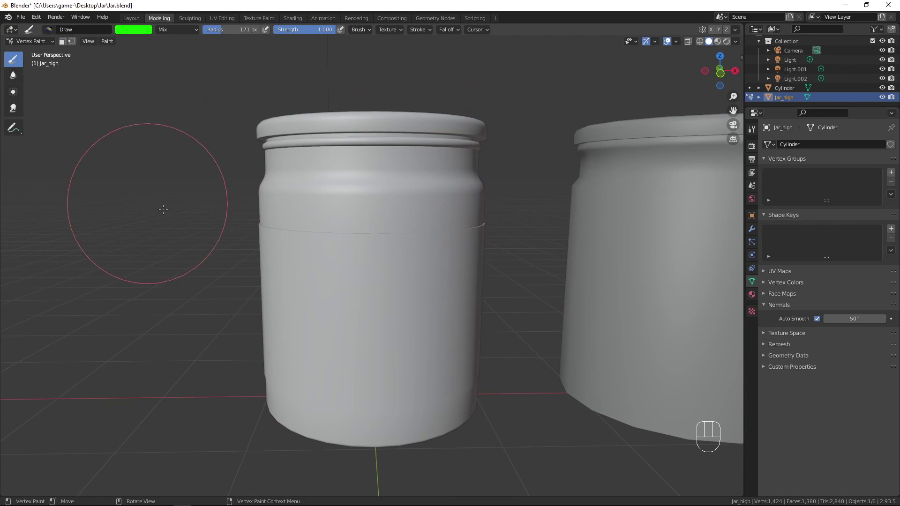
pyautogui.click(71, 41)
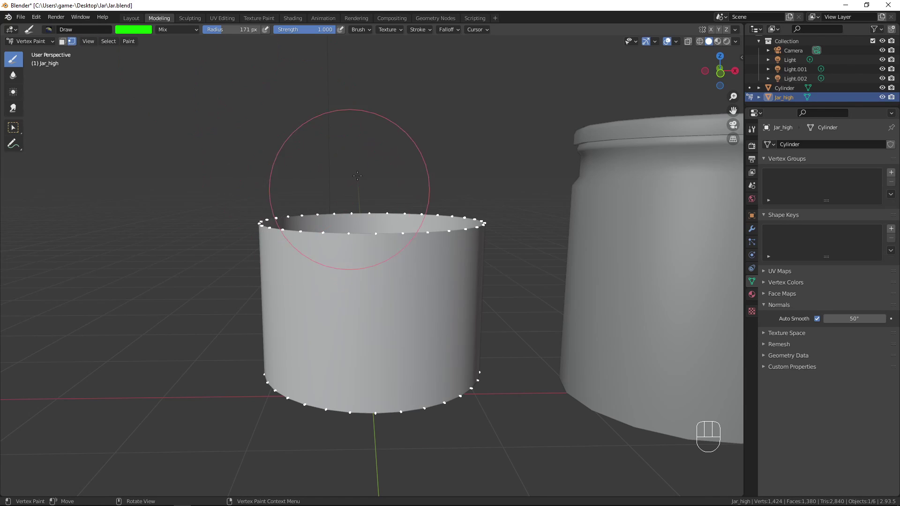
pyautogui.scroll(-3, 357, 176)
pyautogui.moveTo(424, 218)
pyautogui.mouseDown(button='middle')
pyautogui.moveTo(373, 277)
pyautogui.moveTo(394, 271)
pyautogui.moveTo(424, 228)
pyautogui.mouseUp(button='middle')
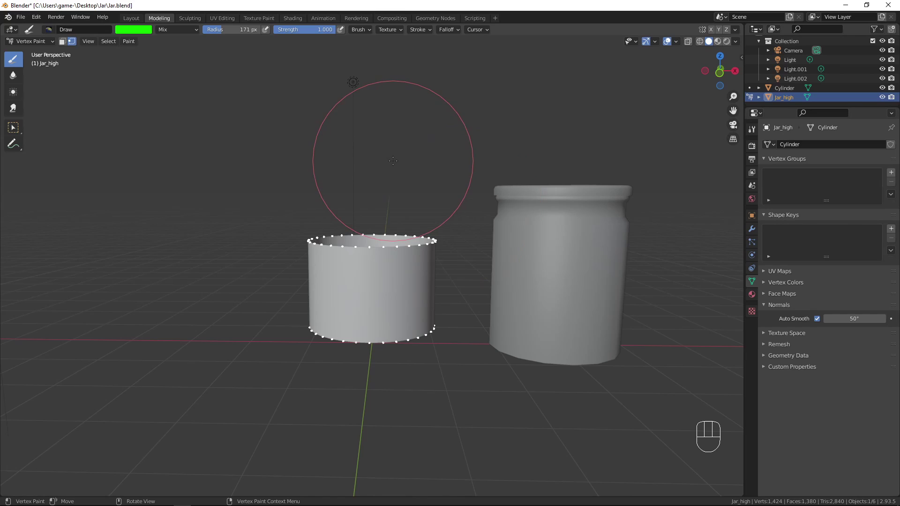
pyautogui.hotkey('shift', 'z')
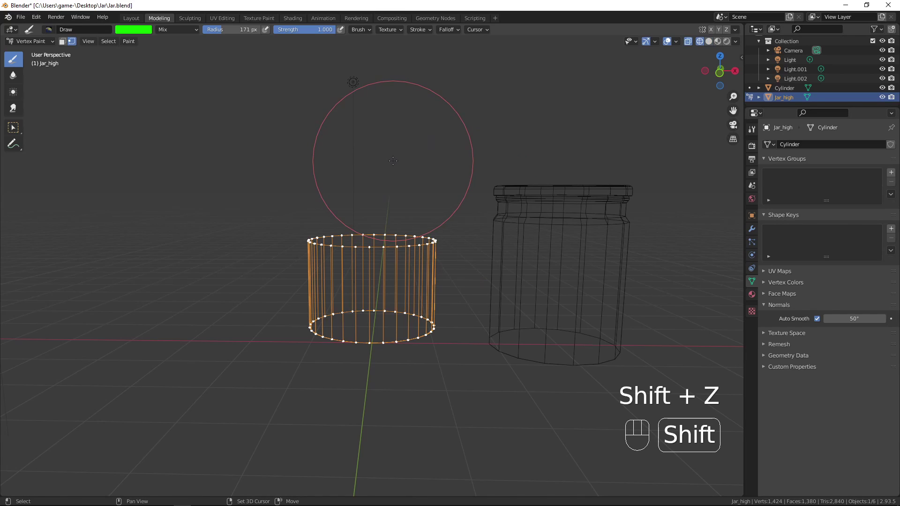
pyautogui.moveTo(466, 177); pyautogui.dragTo(445, 179, button='middle')
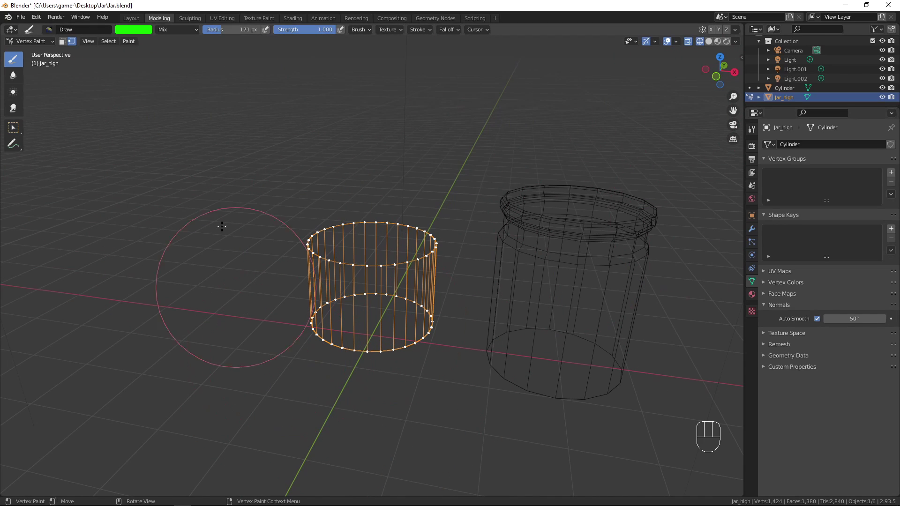
# Set the Draw brush's colour to a saturated red.
pyautogui.click(752, 129)
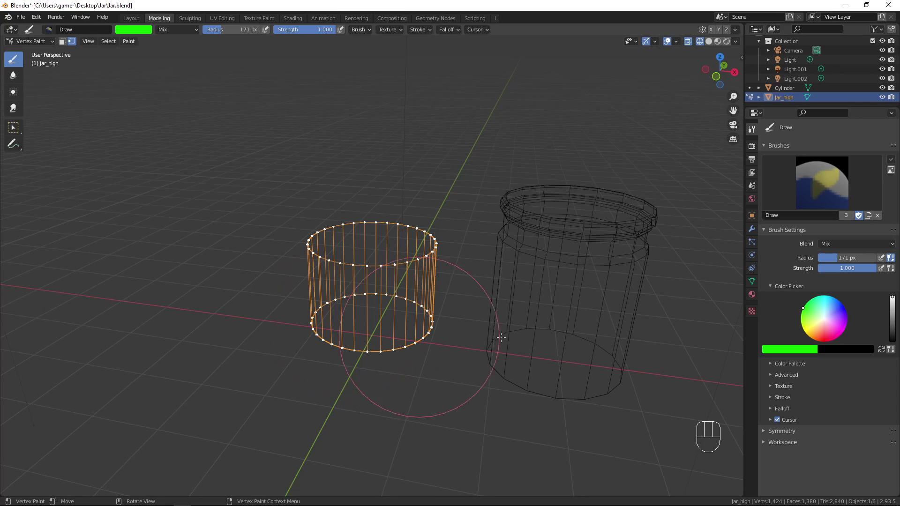
pyautogui.click(793, 350)
pyautogui.moveTo(769, 271); pyautogui.dragTo(772, 292)
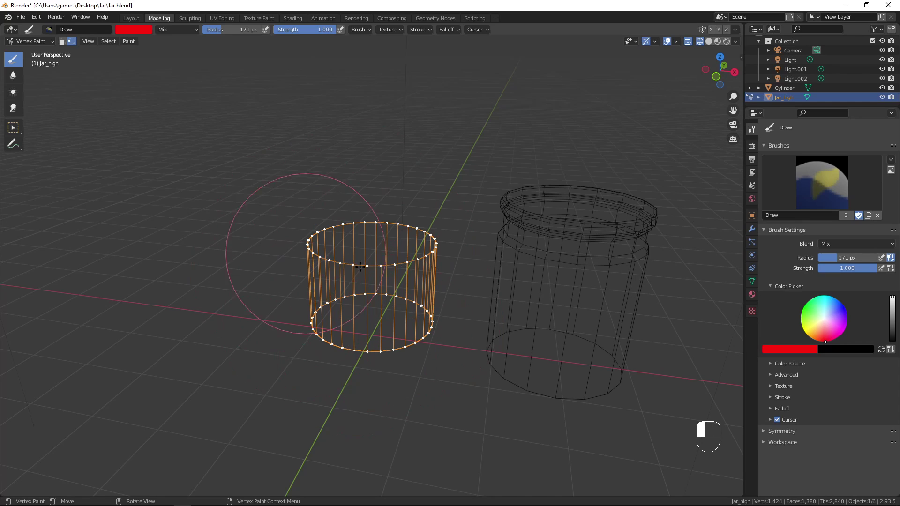
# Paint the isolated body band red all the way around, inside and outside, checking coverage in solid display.
pyautogui.moveTo(360, 266)
pyautogui.mouseDown()
pyautogui.moveTo(371, 236)
pyautogui.moveTo(368, 322)
pyautogui.moveTo(341, 294)
pyautogui.moveTo(350, 298)
pyautogui.mouseUp()
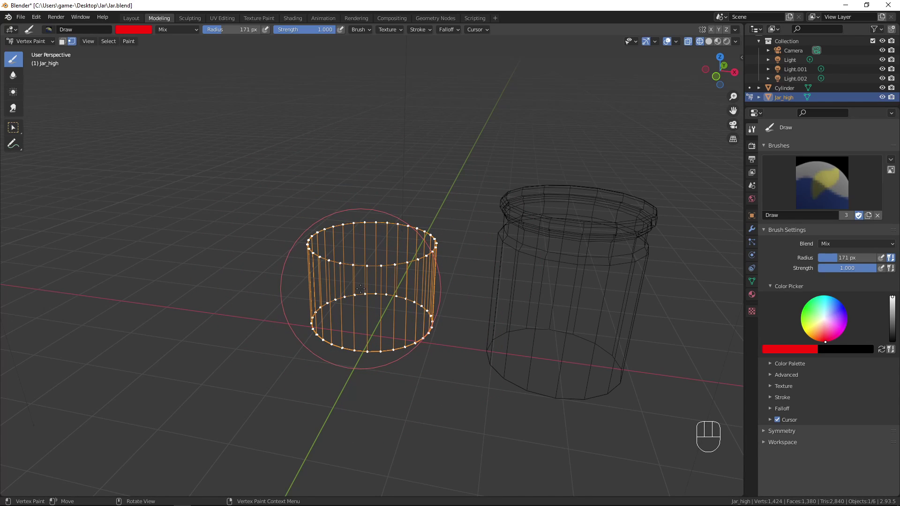
pyautogui.hotkey('shift', 'z')
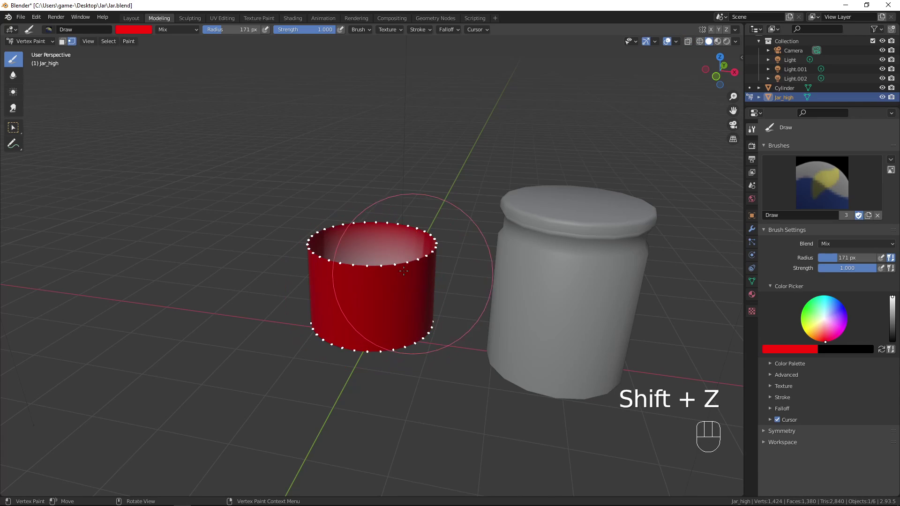
pyautogui.moveTo(355, 251); pyautogui.dragTo(409, 199, button='middle')
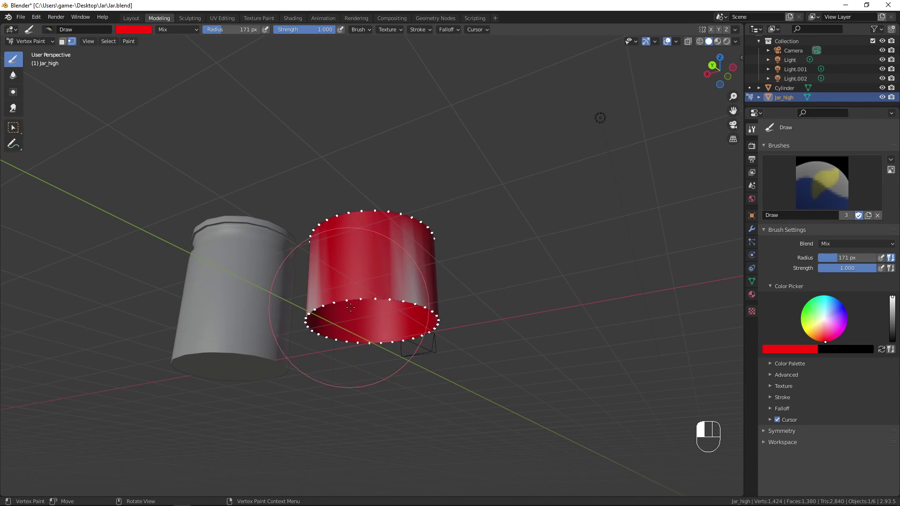
pyautogui.moveTo(438, 303); pyautogui.dragTo(345, 318, button='middle')
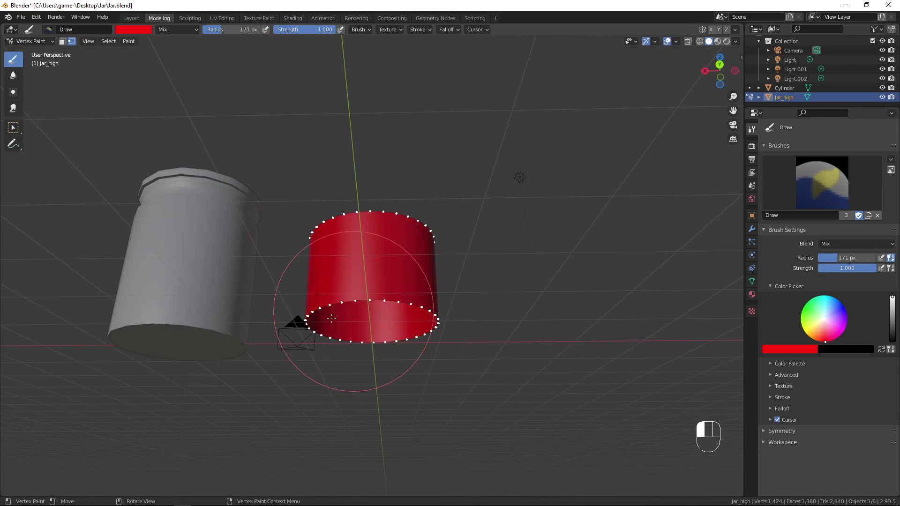
pyautogui.moveTo(495, 327); pyautogui.dragTo(410, 315, button='middle')
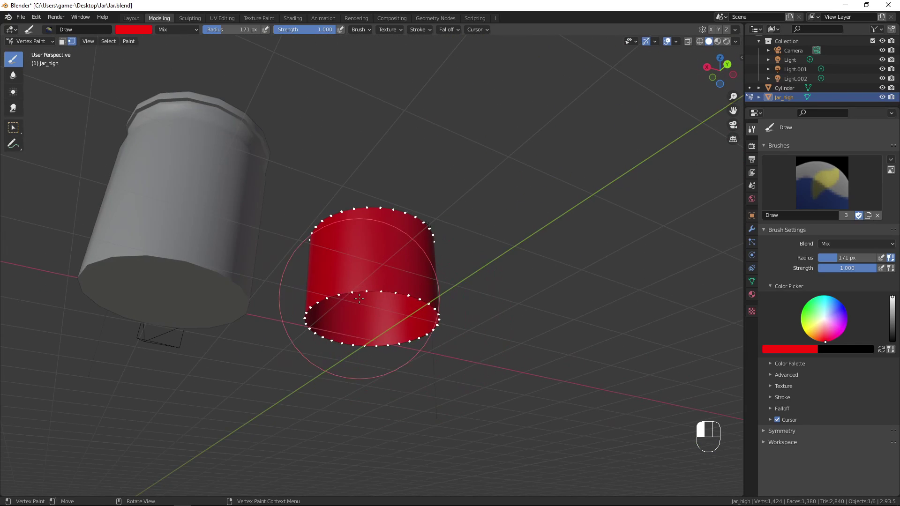
pyautogui.moveTo(359, 299); pyautogui.dragTo(406, 262, button='middle')
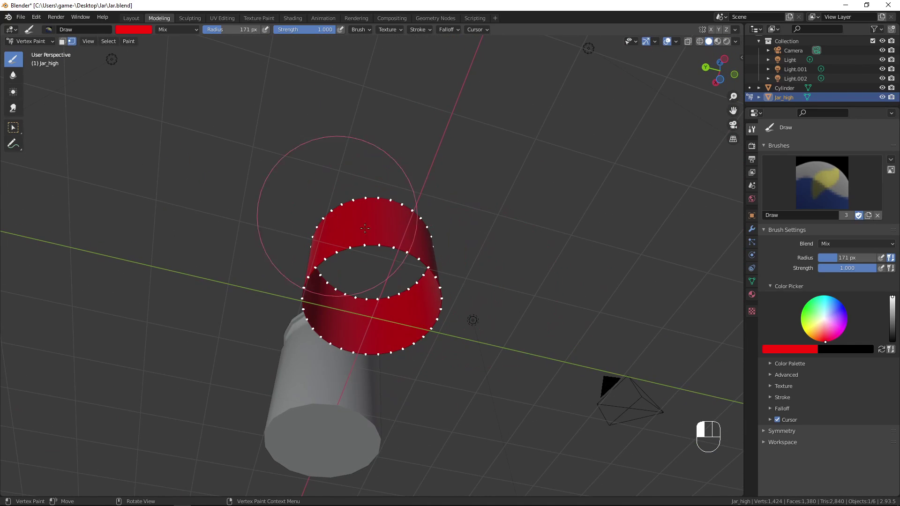
pyautogui.moveTo(365, 228); pyautogui.dragTo(345, 258, button='middle')
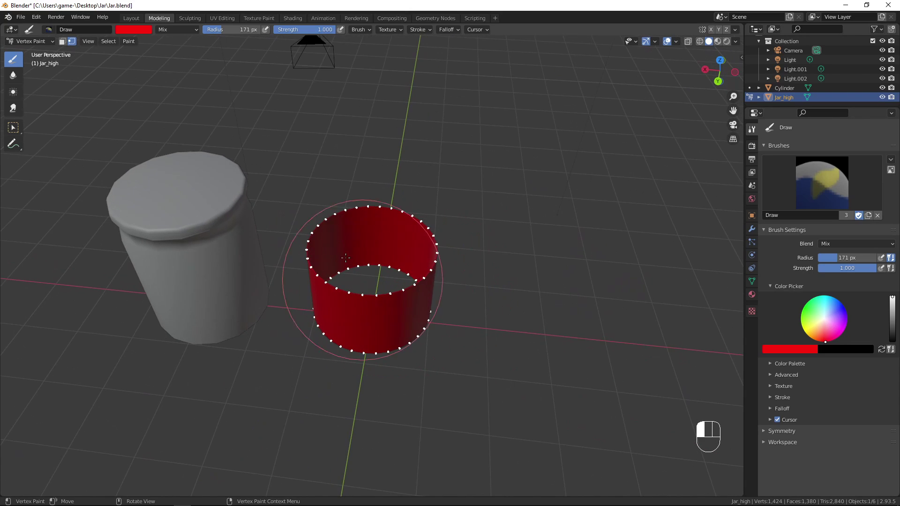
pyautogui.moveTo(460, 331); pyautogui.dragTo(354, 231, button='middle')
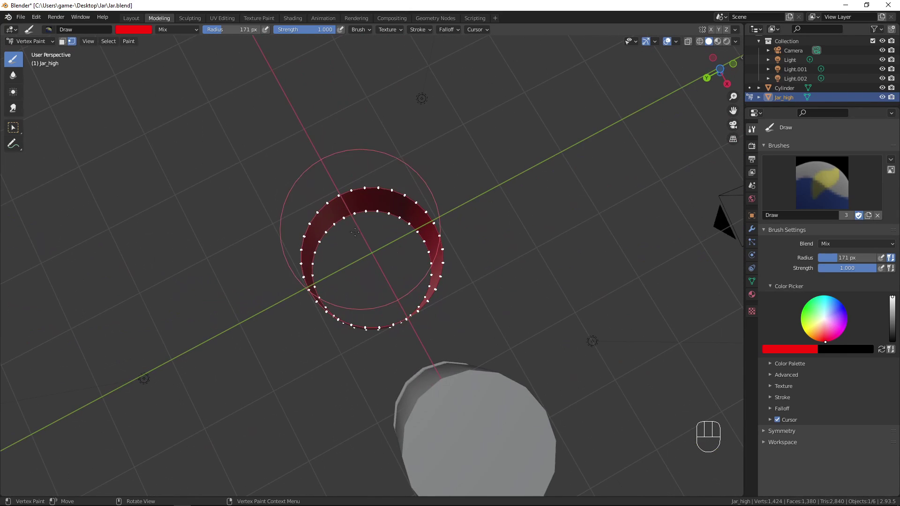
pyautogui.moveTo(431, 268); pyautogui.dragTo(382, 210)
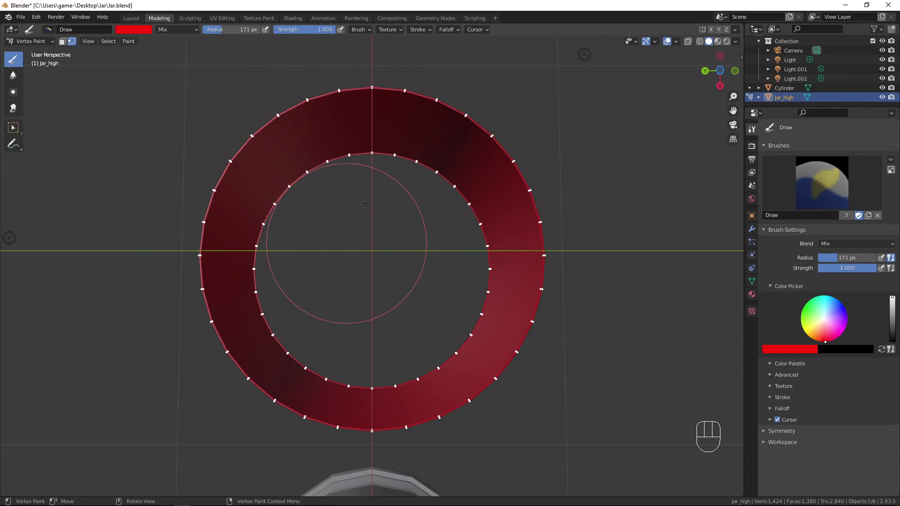
pyautogui.moveTo(393, 162); pyautogui.dragTo(401, 321, button='middle')
pyautogui.press('Insert')
pyautogui.moveTo(272, 207); pyautogui.dragTo(374, 154)
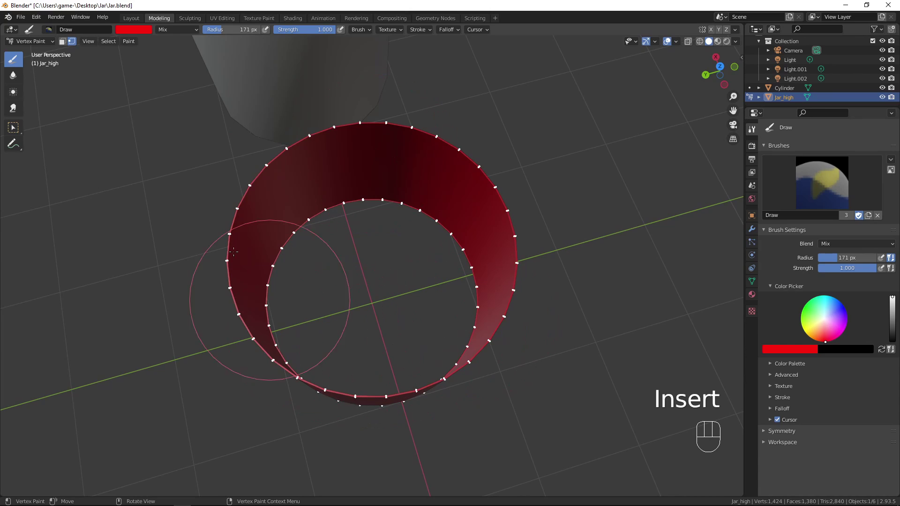
pyautogui.moveTo(465, 188)
pyautogui.mouseDown(button='middle')
pyautogui.moveTo(273, 299)
pyautogui.moveTo(444, 257)
pyautogui.mouseUp(button='middle')
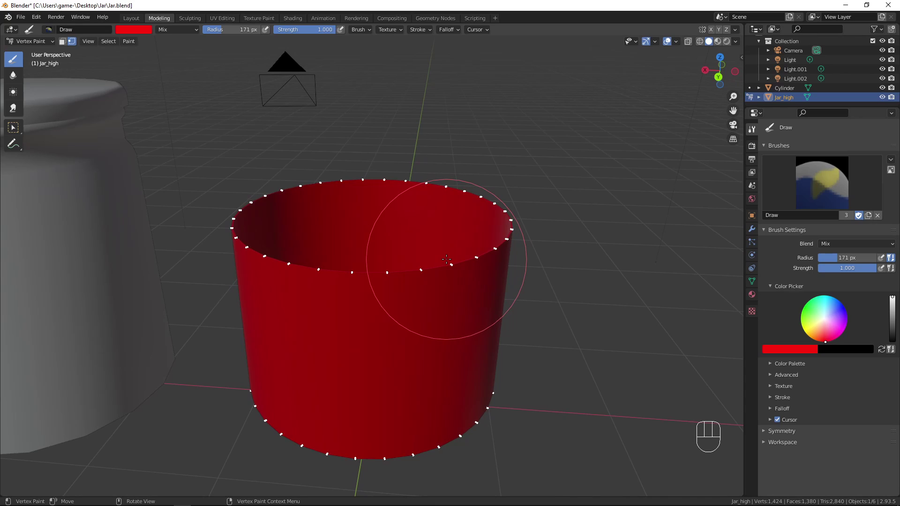
# Return Jar_high to Edit Mode and deselect all faces of the body band.
pyautogui.press('Tab')
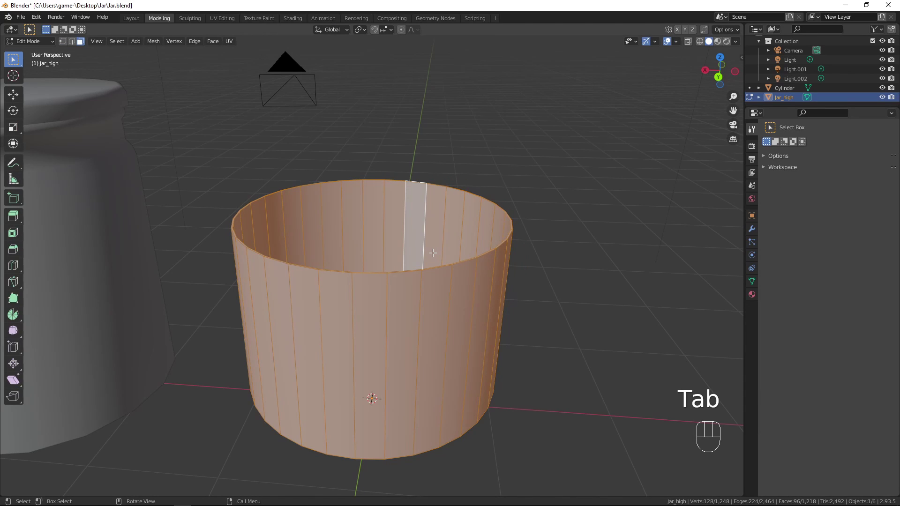
pyautogui.press('a')
pyautogui.press('a')
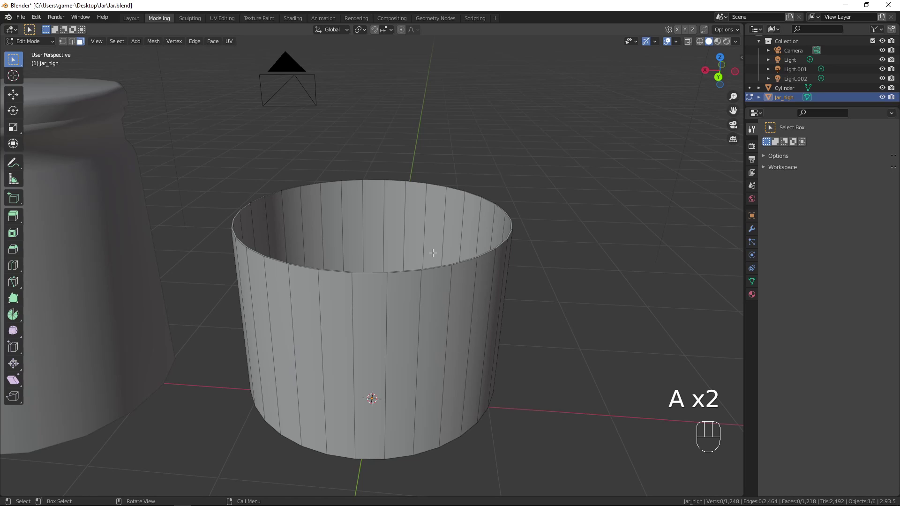
# Reveal the hidden parts of Jar_high, invert the selection so only the body band is selected, and hide the band.
pyautogui.hotkey('alt', 'h')
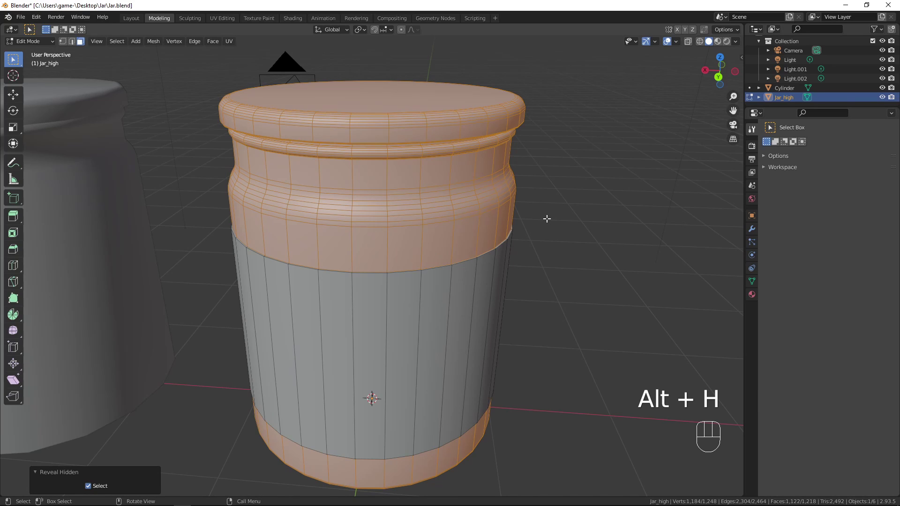
pyautogui.hotkey('shift', 'i')
pyautogui.hotkey('ctrl', 'i')
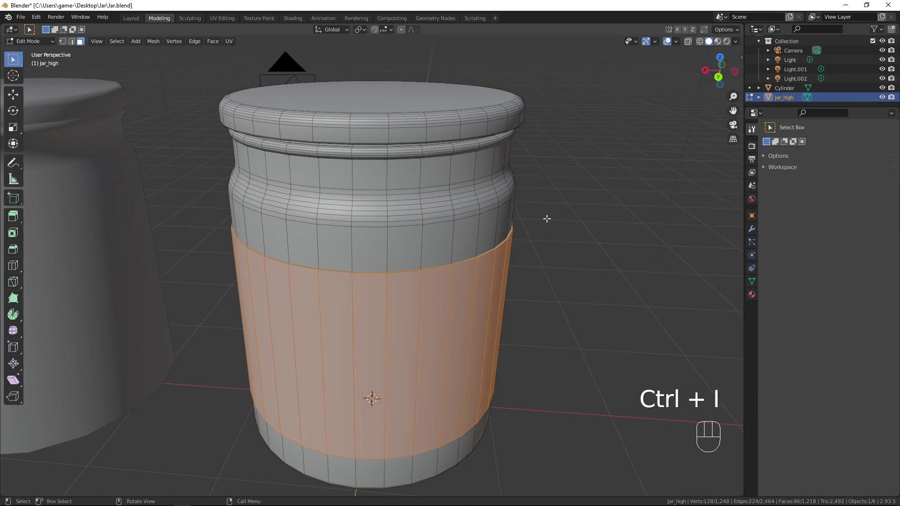
pyautogui.press('h')
# Select the lid of Jar_high by growing the selection from its top face, and isolate it by hiding everything unselected.
pyautogui.moveTo(586, 213); pyautogui.dragTo(647, 321, button='middle')
pyautogui.click(393, 123)
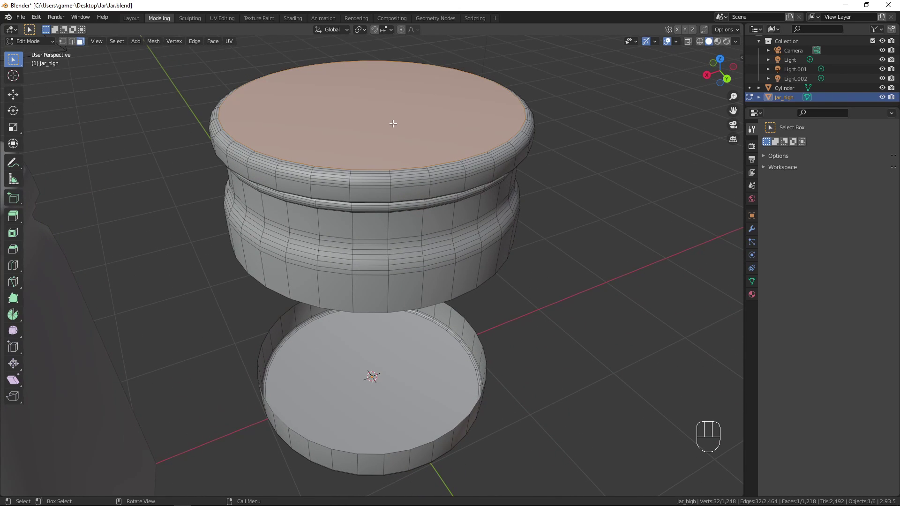
pyautogui.press('ctrl+KP_Add')
pyautogui.press('ctrl+KP_Add')
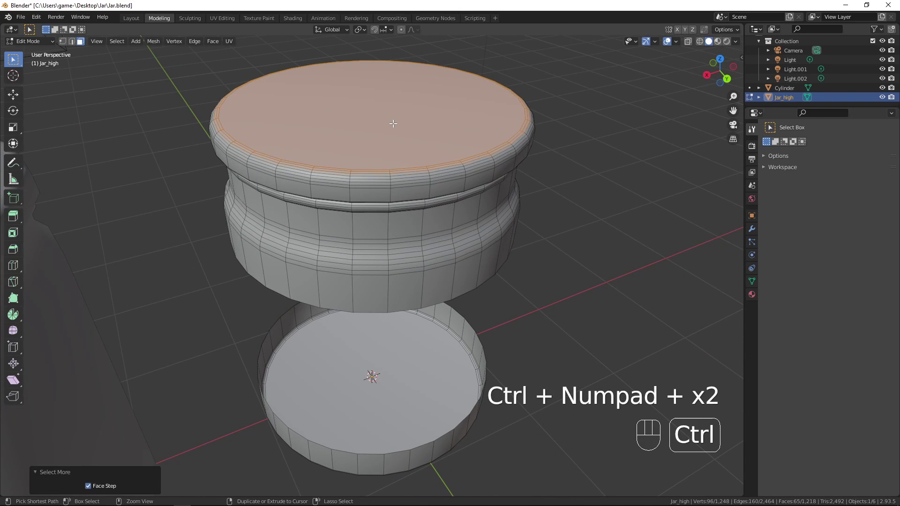
pyautogui.press('ctrl+KP_Add')
pyautogui.press('ctrl+KP_Add')
pyautogui.moveTo(393, 123); pyautogui.dragTo(495, 190, button='middle')
pyautogui.keyDown('ctrl'); pyautogui.moveTo(496, 190); pyautogui.dragTo(403, 296, button='middle'); pyautogui.keyUp('ctrl')
pyautogui.press('ctrl+KP_Add')
pyautogui.press('ctrl+KP_Add')
pyautogui.press('ctrl+KP_Add')
pyautogui.press('ctrl+KP_Add')
pyautogui.scroll(3, 516, 132)
pyautogui.hotkey('shift', 'h')
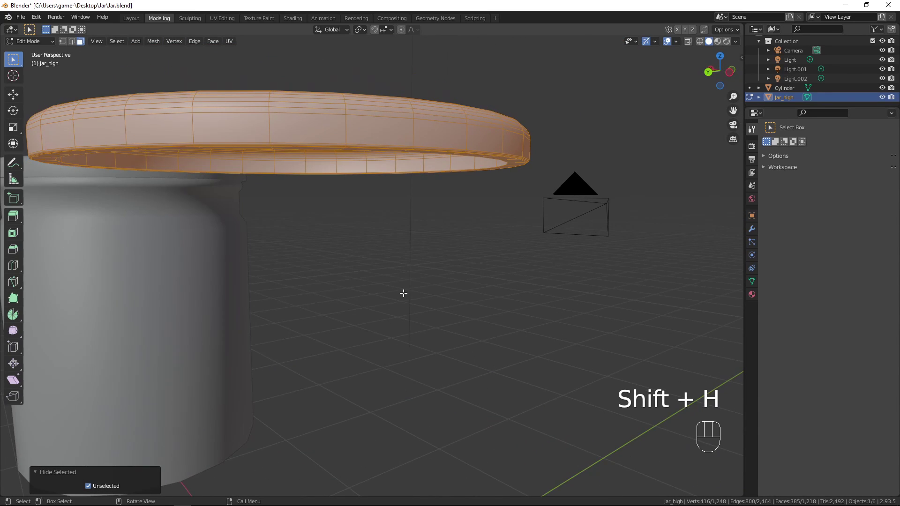
# Switch Jar_high to Vertex Paint mode with only the selected lid showing.
pyautogui.scroll(-5, 401, 293)
pyautogui.moveTo(465, 311); pyautogui.dragTo(1, 22, button='middle')
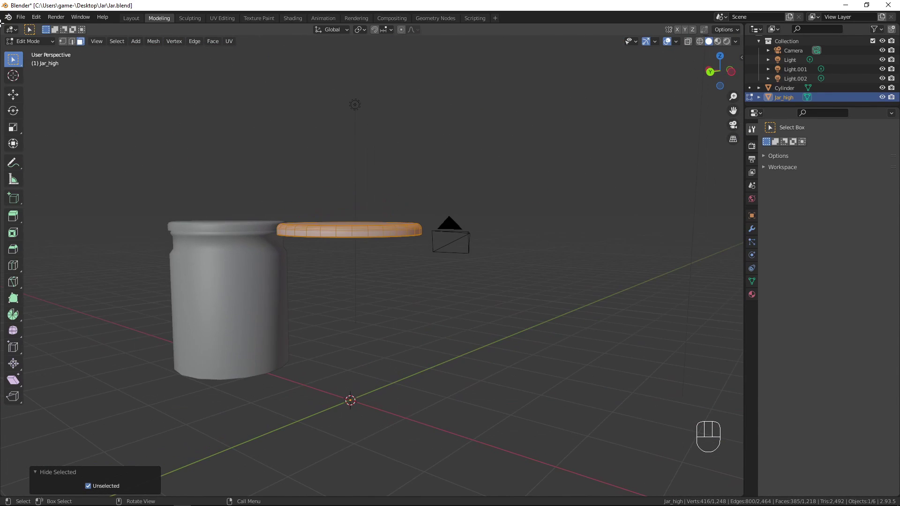
pyautogui.moveTo(352, 247); pyautogui.dragTo(66, 39, button='middle')
pyautogui.click(33, 43)
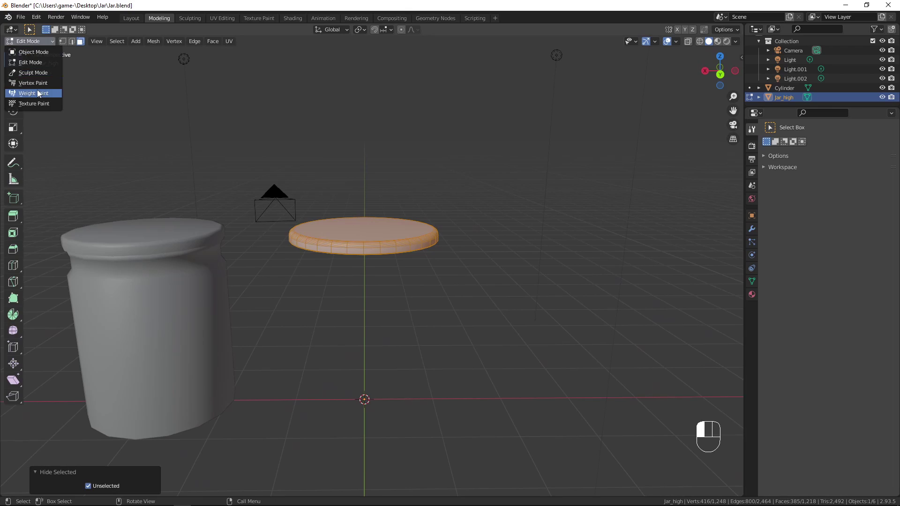
pyautogui.click(33, 83)
# Set the Draw brush's colour to bright green and paint the isolated lid all over, including its rim and underside.
pyautogui.moveTo(356, 282)
pyautogui.mouseDown(button='middle')
pyautogui.moveTo(375, 366)
pyautogui.moveTo(516, 234)
pyautogui.moveTo(595, 259)
pyautogui.moveTo(546, 342)
pyautogui.mouseUp(button='middle')
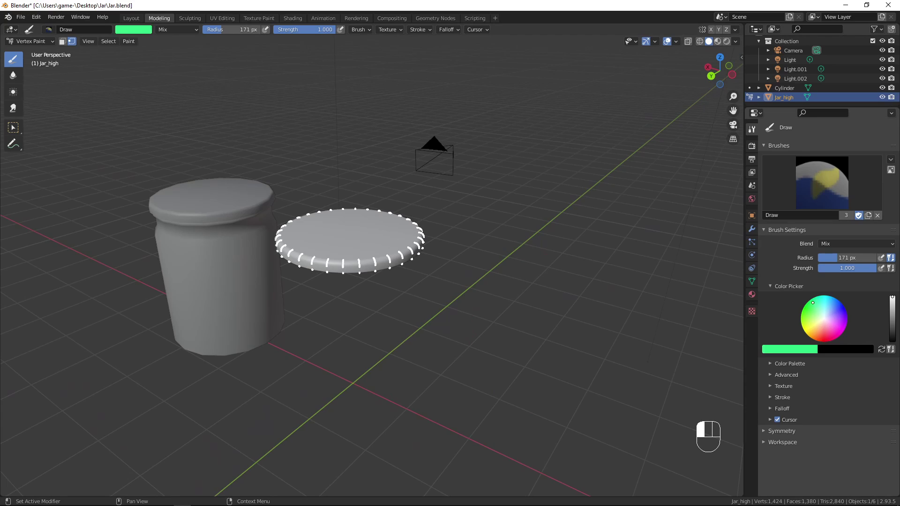
pyautogui.moveTo(364, 267); pyautogui.dragTo(344, 264)
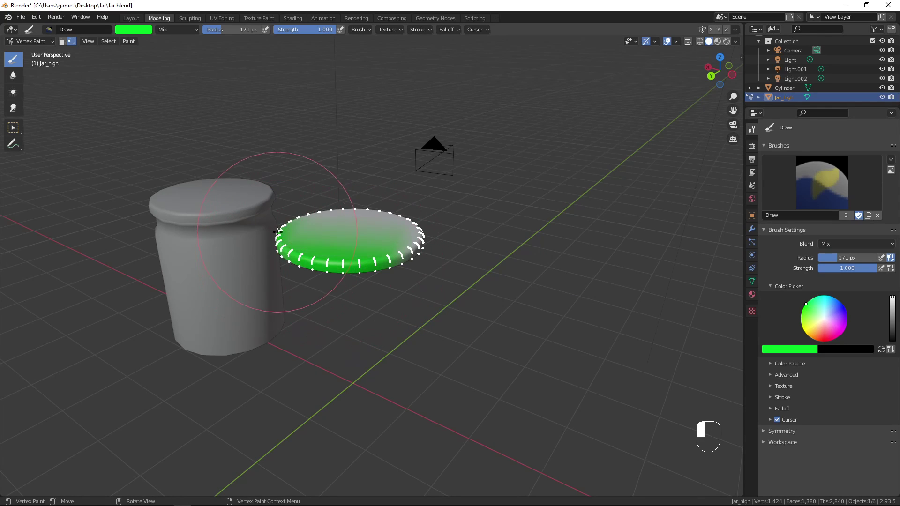
pyautogui.moveTo(380, 223); pyautogui.dragTo(412, 217)
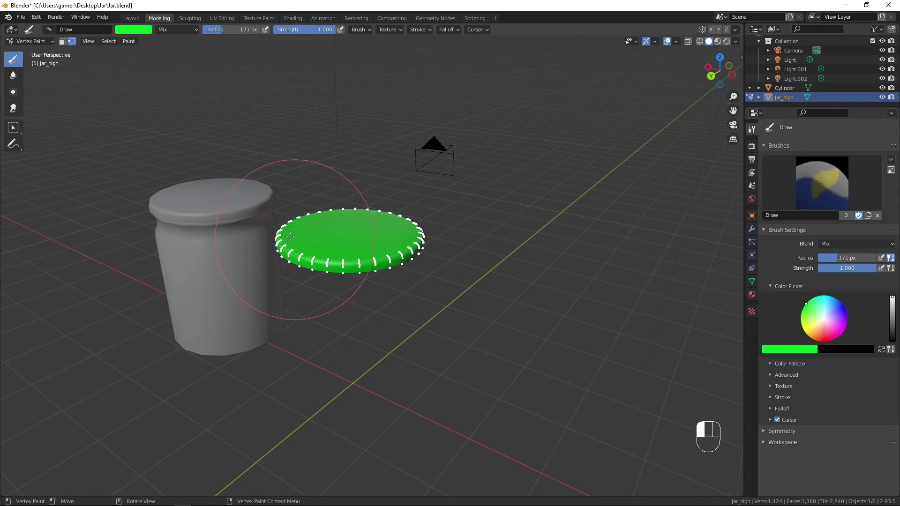
pyautogui.moveTo(290, 235); pyautogui.dragTo(414, 265, button='middle')
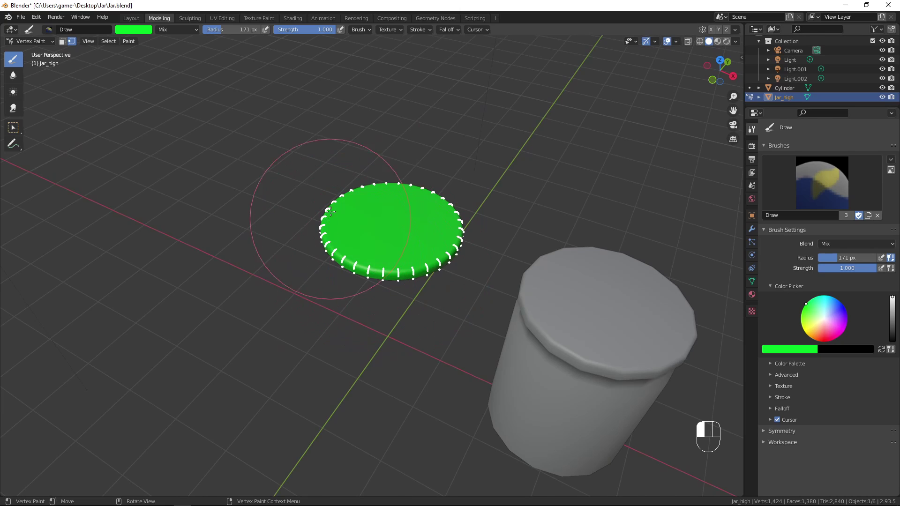
pyautogui.moveTo(330, 212); pyautogui.dragTo(393, 249, button='middle')
pyautogui.moveTo(309, 212); pyautogui.dragTo(357, 175, button='middle')
pyautogui.press('Insert')
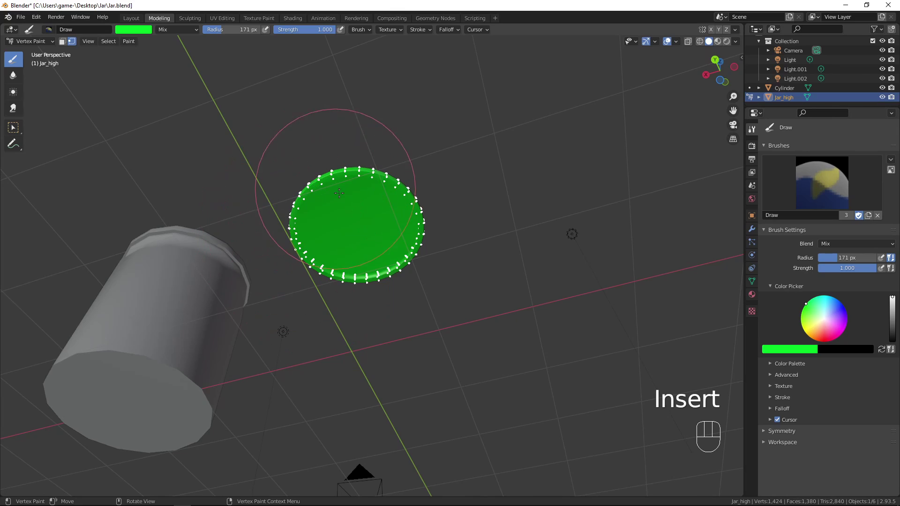
pyautogui.moveTo(338, 193); pyautogui.dragTo(258, 243, button='middle')
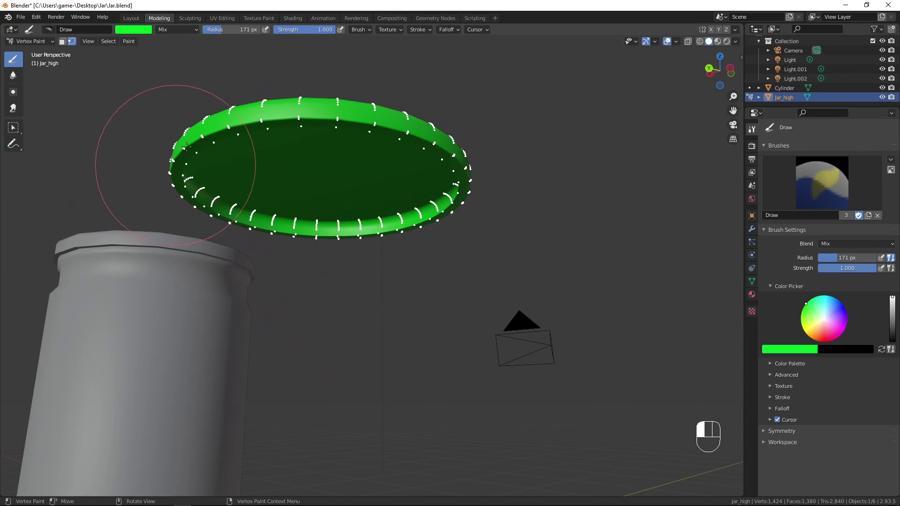
pyautogui.moveTo(458, 171); pyautogui.dragTo(236, 139, button='middle')
pyautogui.moveTo(281, 146); pyautogui.dragTo(349, 161)
pyautogui.moveTo(446, 191)
pyautogui.mouseDown(button='middle')
pyautogui.moveTo(522, 104)
pyautogui.moveTo(468, 141)
pyautogui.moveTo(434, 201)
pyautogui.mouseUp(button='middle')
# Return Jar_high to Edit Mode, reveal all its hidden faces and clear the selection.
pyautogui.press('Tab')
pyautogui.scroll(-8, 490, 229)
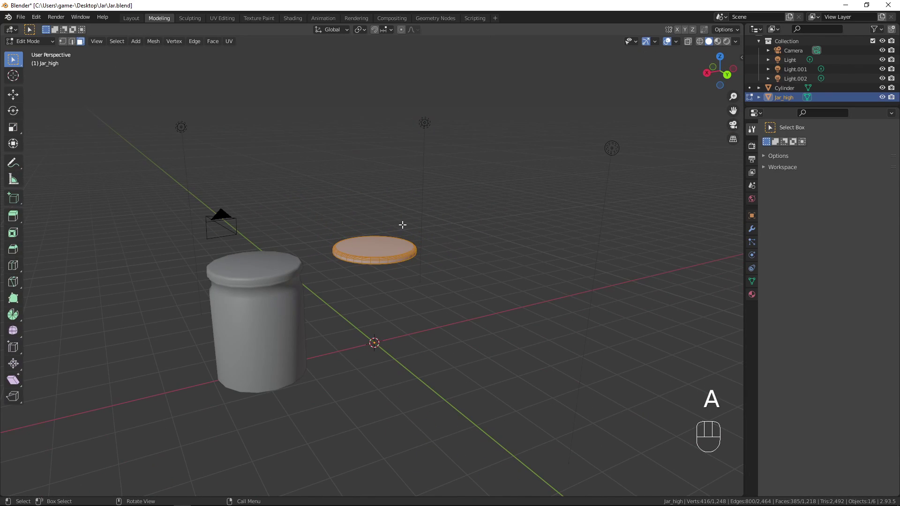
pyautogui.press('a')
pyautogui.moveTo(402, 225); pyautogui.dragTo(437, 211, button='middle')
pyautogui.hotkey('shift', '\\')
pyautogui.hotkey('shift', 'h')
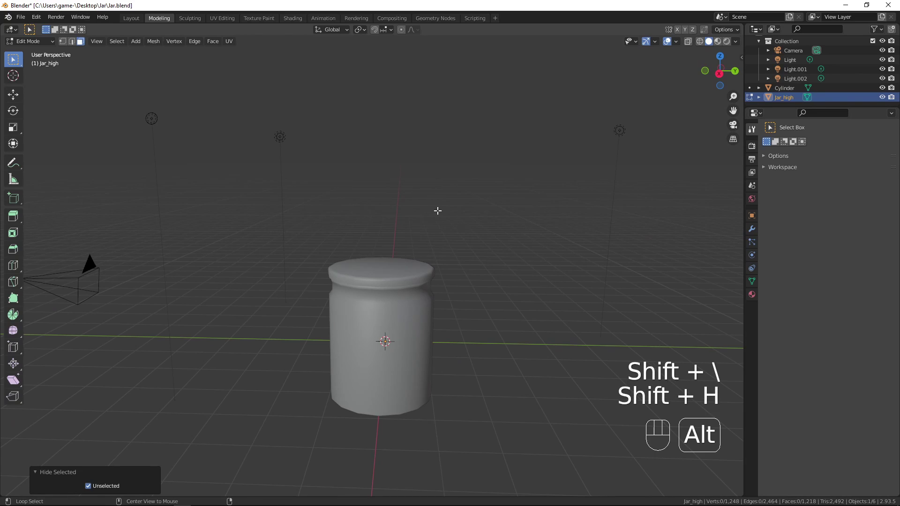
pyautogui.hotkey('alt', 'h')
pyautogui.press('a')
pyautogui.press('a')
# Select the face loop around the jar's body band and hide it.
pyautogui.scroll(4, 498, 285)
pyautogui.moveTo(511, 316); pyautogui.dragTo(431, 298, button='middle')
pyautogui.scroll(-1, 429, 301)
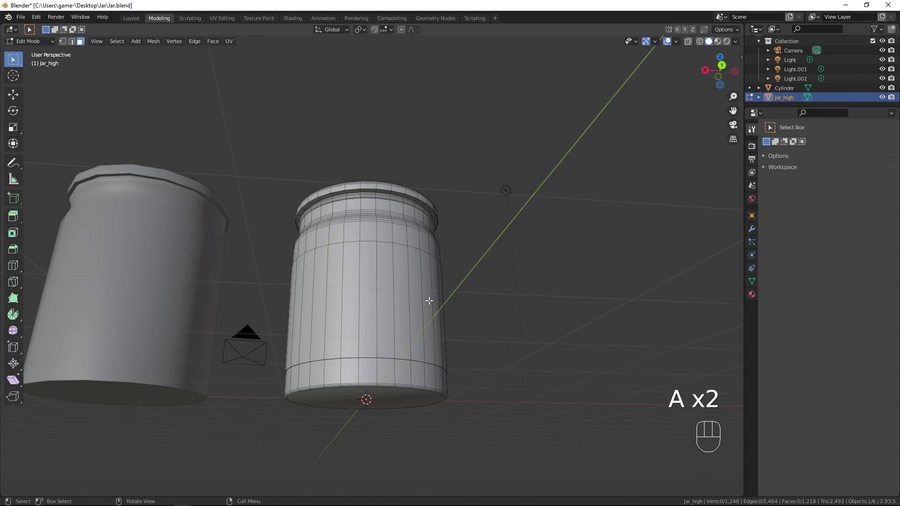
pyautogui.scroll(2, 420, 263)
pyautogui.moveTo(386, 199); pyautogui.dragTo(388, 223, button='middle')
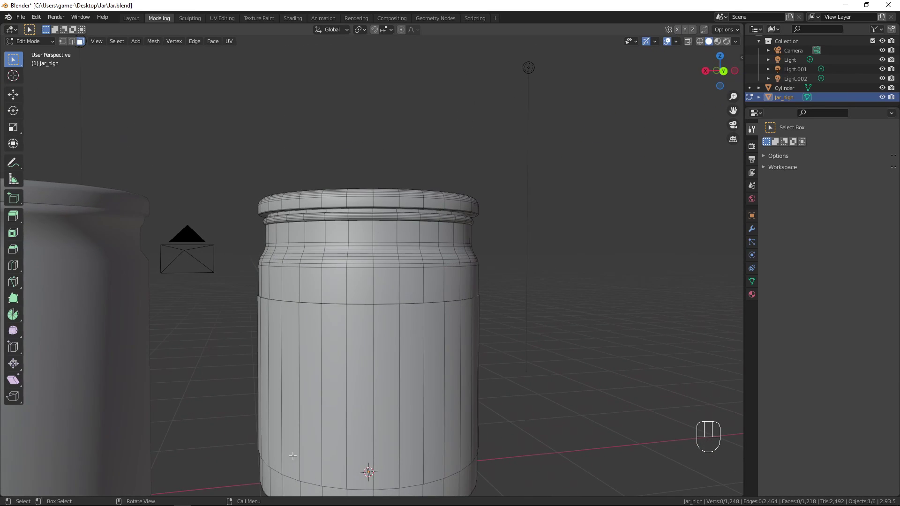
pyautogui.keyDown('alt'); pyautogui.click(388, 365); pyautogui.keyUp('alt')
pyautogui.press('ctrl+KP_Add')
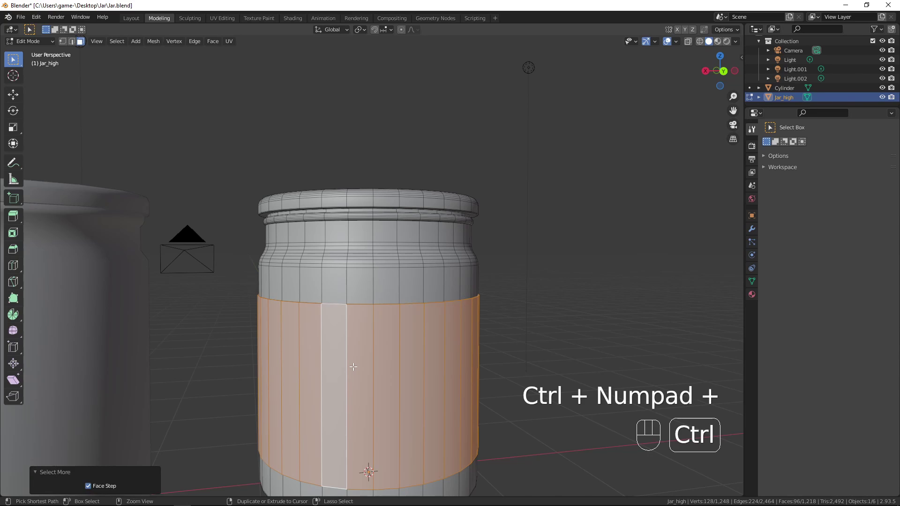
pyautogui.press('h')
# Select the whole lid by growing the selection from one of its faces, and hide it, leaving the neck and base.
pyautogui.click(376, 227)
pyautogui.moveTo(379, 176); pyautogui.dragTo(416, 209, button='middle')
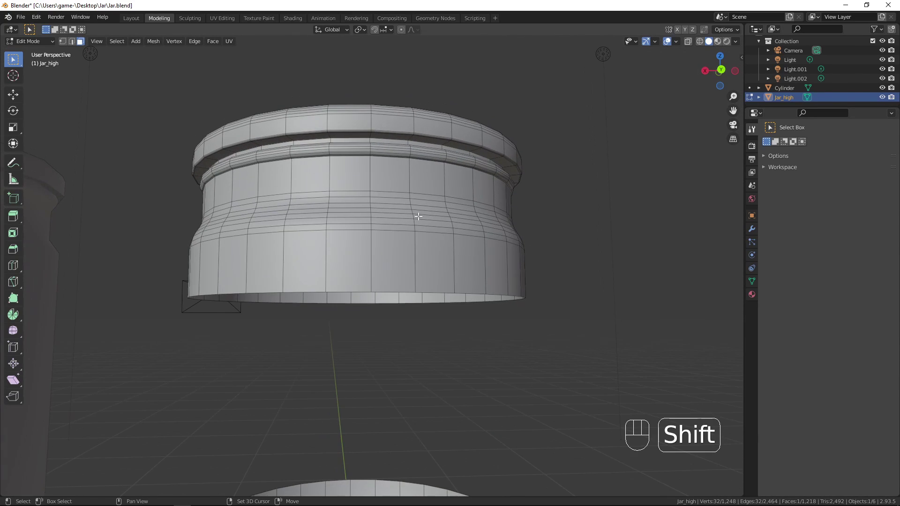
pyautogui.press('shift+KP_Add')
pyautogui.press('shift+KP_Add')
pyautogui.press('ctrl+KP_Add')
pyautogui.press('ctrl+KP_Add')
pyautogui.press('ctrl+KP_Add')
pyautogui.press('ctrl+KP_Add')
pyautogui.press('ctrl+KP_Add')
pyautogui.press('ctrl+KP_Add')
pyautogui.press('ctrl+KP_Add')
pyautogui.press('ctrl+KP_Add')
pyautogui.press('ctrl+KP_Add')
pyautogui.press('ctrl+KP_Add')
pyautogui.press('ctrl+KP_Add')
pyautogui.press('ctrl+KP_Add')
pyautogui.press('h')
pyautogui.scroll(-6, 423, 206)
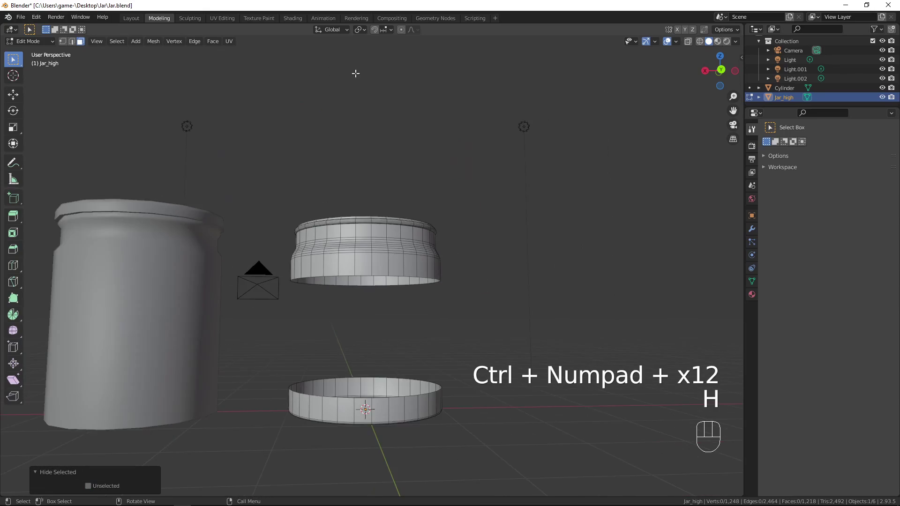
# Switch Jar_high back to Vertex Paint mode and set the Draw brush's colour to a saturated blue.
pyautogui.moveTo(355, 74)
pyautogui.mouseDown(button='middle')
pyautogui.moveTo(411, 225)
pyautogui.moveTo(181, 247)
pyautogui.moveTo(301, 223)
pyautogui.moveTo(225, 223)
pyautogui.mouseUp(button='middle')
pyautogui.press('Tab')
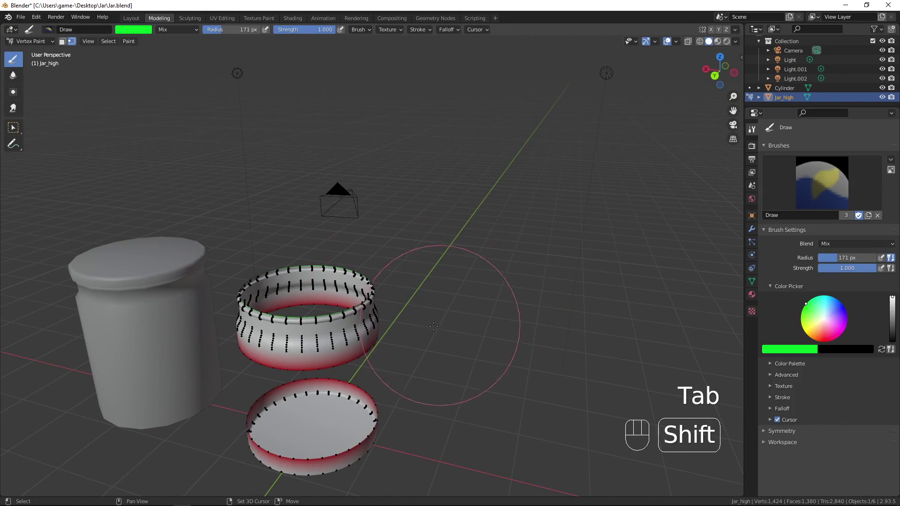
pyautogui.keyDown('shift'); pyautogui.moveTo(437, 327); pyautogui.dragTo(547, 219, button='middle'); pyautogui.keyUp('shift')
pyautogui.moveTo(547, 246)
pyautogui.mouseDown(button='middle')
pyautogui.moveTo(546, 237)
pyautogui.moveTo(534, 319)
pyautogui.moveTo(497, 216)
pyautogui.moveTo(520, 244)
pyautogui.moveTo(477, 212)
pyautogui.moveTo(471, 235)
pyautogui.moveTo(480, 254)
pyautogui.mouseUp(button='middle')
pyautogui.hotkey('shift', 'z')
pyautogui.hotkey('shift', 'z')
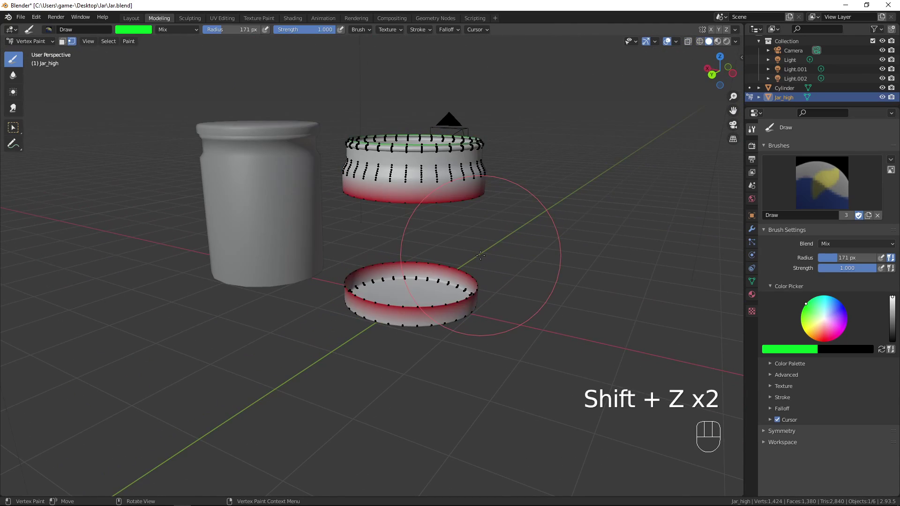
pyautogui.hotkey('alt', 'z')
pyautogui.moveTo(547, 241); pyautogui.dragTo(287, 216, button='middle')
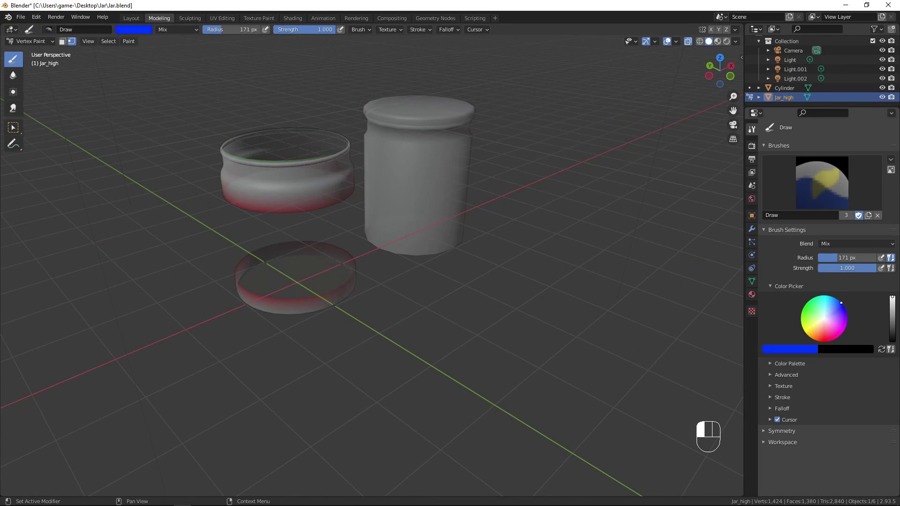
pyautogui.moveTo(841, 303); pyautogui.dragTo(843, 306)
pyautogui.moveTo(248, 181); pyautogui.dragTo(368, 195, button='middle')
pyautogui.hotkey('alt', 'z')
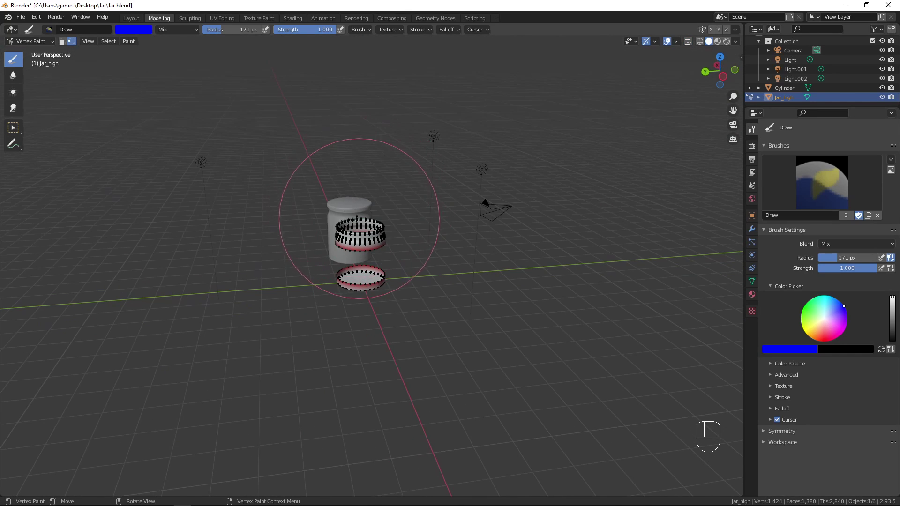
# Select all visible neck and base faces in Edit Mode and return to Vertex Paint mode with vertex selection masking on.
pyautogui.scroll(9, 359, 219)
pyautogui.scroll(-5, 330, 221)
pyautogui.moveTo(329, 220); pyautogui.dragTo(408, 181, button='middle')
pyautogui.click(72, 41)
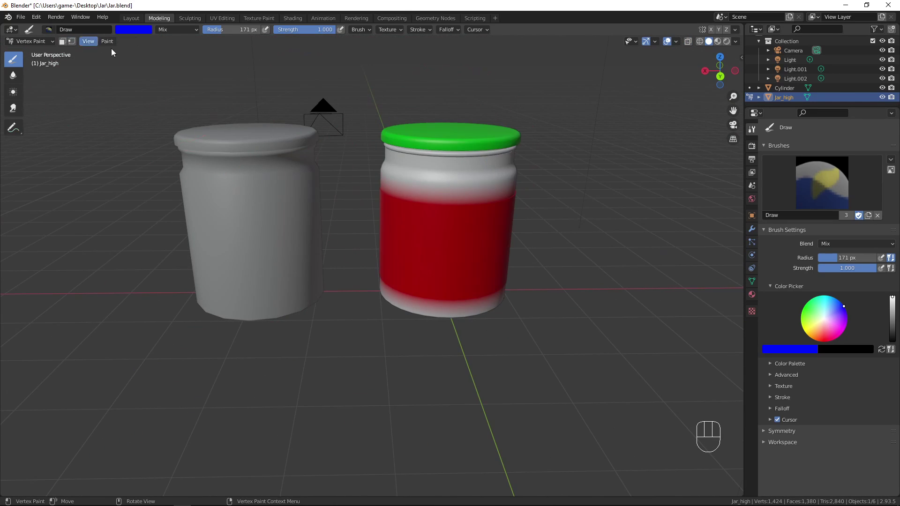
pyautogui.click(71, 41)
pyautogui.keyDown('shift'); pyautogui.moveTo(483, 178); pyautogui.dragTo(489, 210, button='middle'); pyautogui.keyUp('shift')
pyautogui.press('Tab')
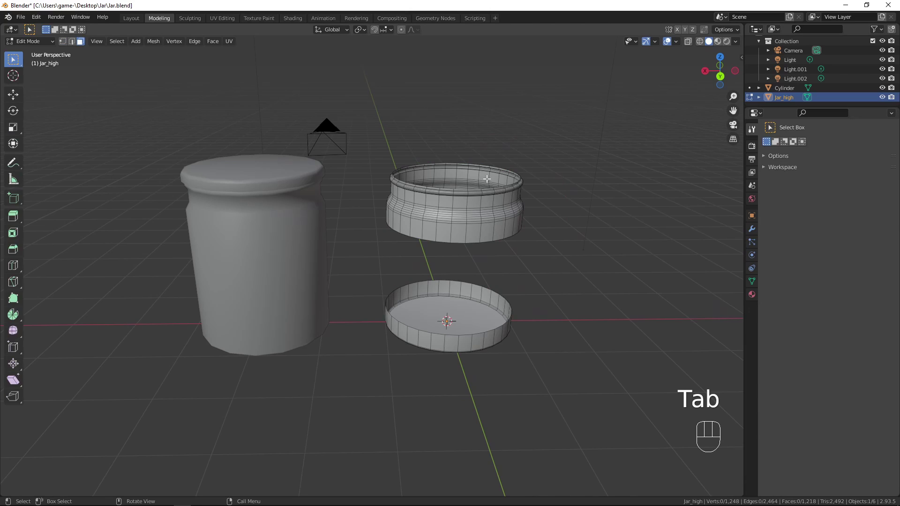
pyautogui.press('a')
pyautogui.press('Tab')
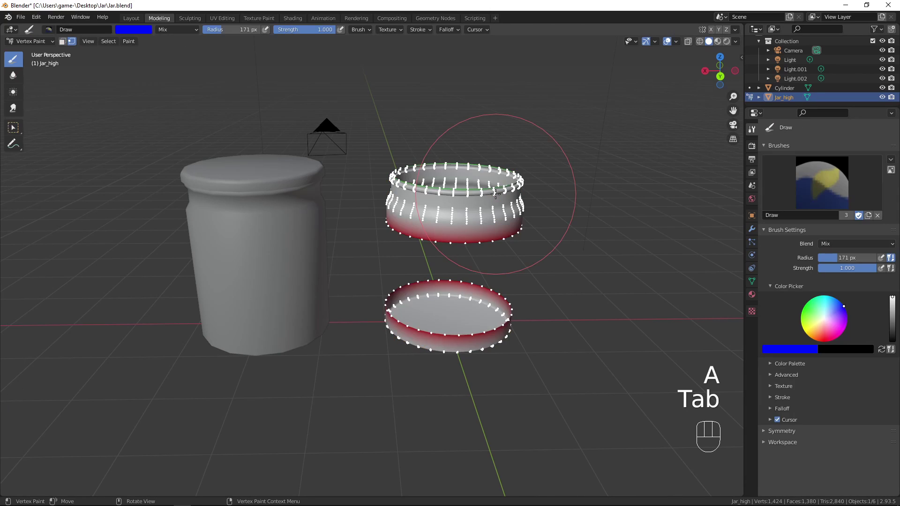
# Turn on X-ray display and paint the jar's neck section and base blue from several sides.
pyautogui.click(687, 41)
pyautogui.moveTo(412, 201)
pyautogui.mouseDown()
pyautogui.moveTo(497, 186)
pyautogui.moveTo(452, 195)
pyautogui.moveTo(408, 183)
pyautogui.moveTo(413, 248)
pyautogui.moveTo(521, 225)
pyautogui.moveTo(501, 302)
pyautogui.moveTo(428, 285)
pyautogui.moveTo(554, 376)
pyautogui.moveTo(519, 315)
pyautogui.mouseUp()
pyautogui.moveTo(518, 315); pyautogui.dragTo(534, 290)
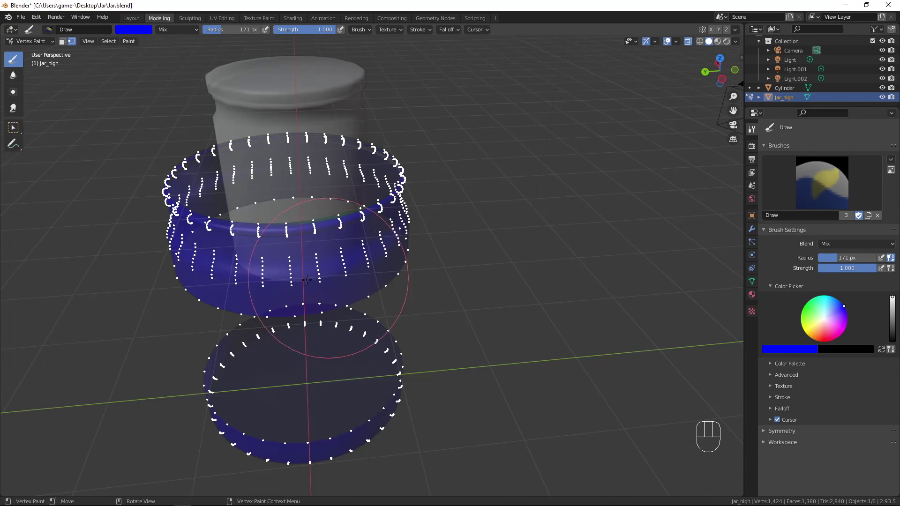
pyautogui.moveTo(302, 276); pyautogui.dragTo(274, 245)
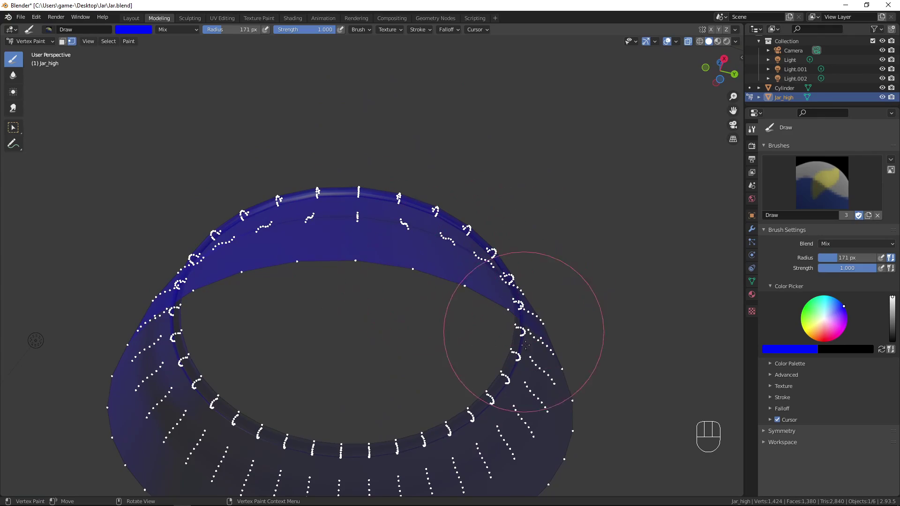
pyautogui.moveTo(522, 328)
pyautogui.mouseDown(button='middle')
pyautogui.moveTo(501, 391)
pyautogui.moveTo(476, 321)
pyautogui.mouseUp(button='middle')
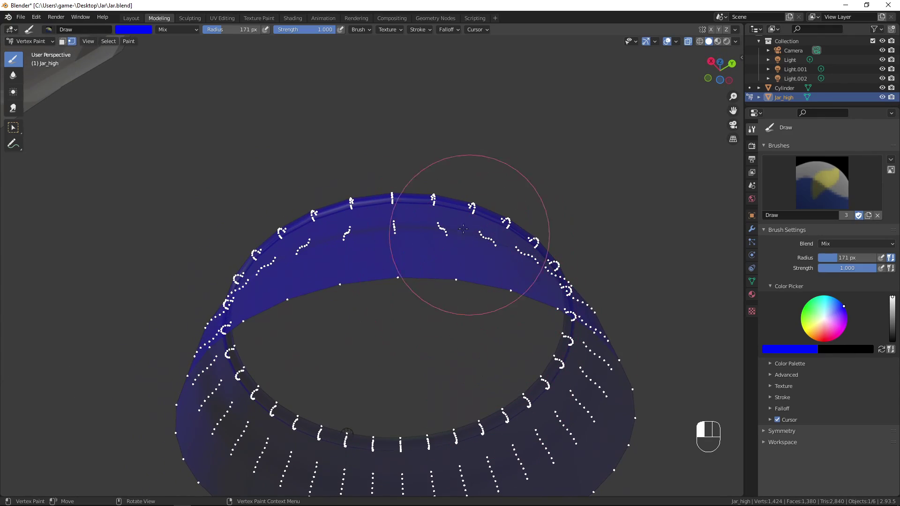
pyautogui.moveTo(466, 240); pyautogui.dragTo(368, 206, button='middle')
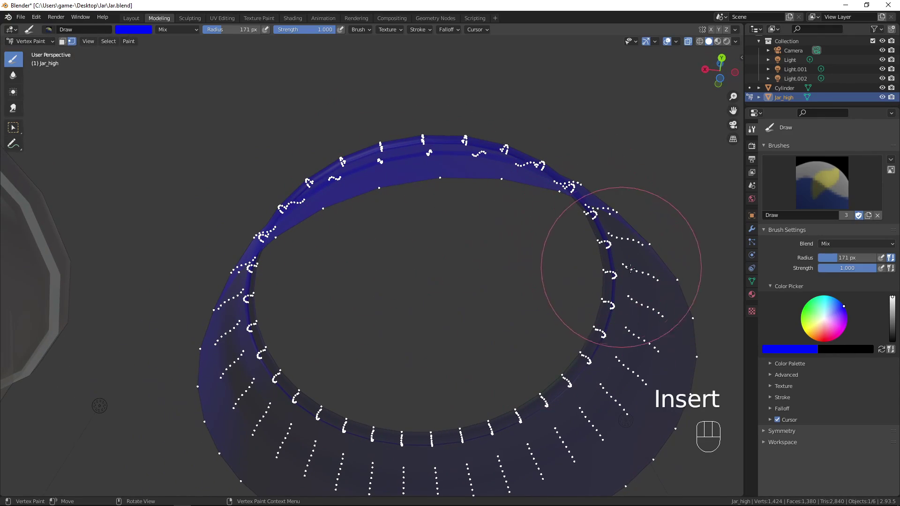
pyautogui.moveTo(612, 251)
pyautogui.mouseDown(button='middle')
pyautogui.moveTo(647, 395)
pyautogui.moveTo(653, 389)
pyautogui.mouseUp(button='middle')
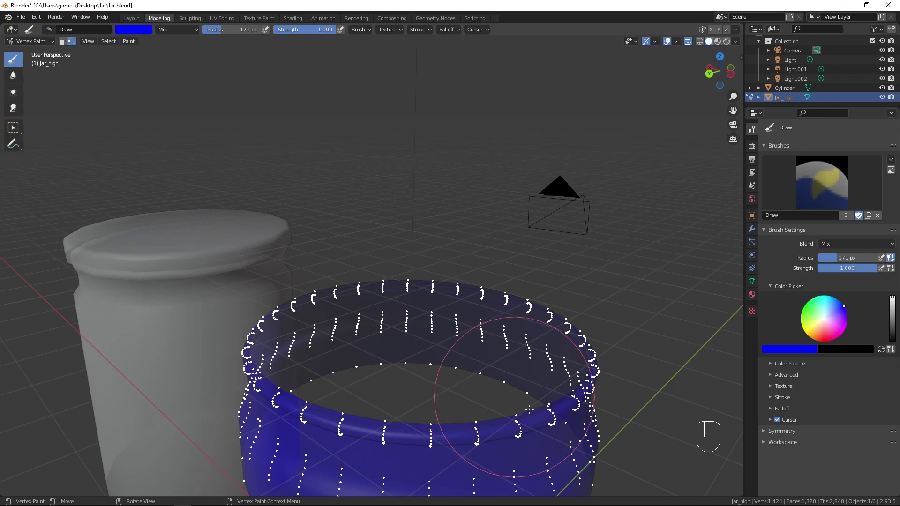
pyautogui.moveTo(515, 394)
pyautogui.mouseDown(button='middle')
pyautogui.moveTo(612, 381)
pyautogui.moveTo(579, 302)
pyautogui.moveTo(685, 160)
pyautogui.mouseUp(button='middle')
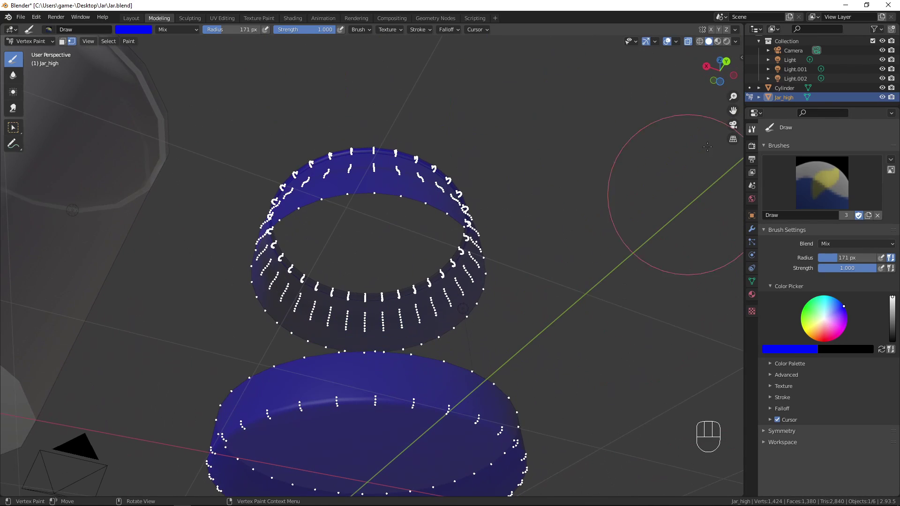
# Turn off X-ray display and fill in the remaining spots on the neck and base with blue, inside and outside.
pyautogui.click(688, 42)
pyautogui.moveTo(512, 171)
pyautogui.mouseDown(button='middle')
pyautogui.moveTo(490, 283)
pyautogui.moveTo(592, 260)
pyautogui.moveTo(542, 301)
pyautogui.mouseUp(button='middle')
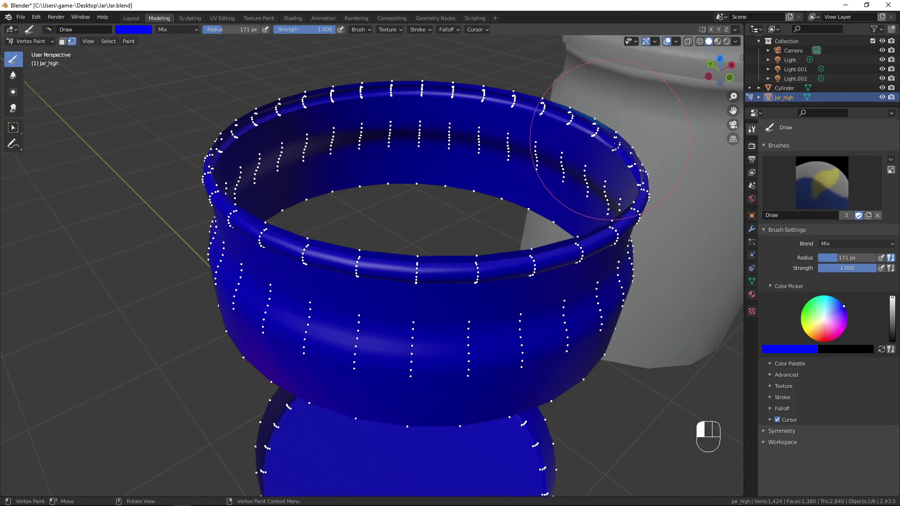
pyautogui.moveTo(613, 146)
pyautogui.mouseDown(button='middle')
pyautogui.moveTo(384, 224)
pyautogui.moveTo(359, 186)
pyautogui.moveTo(322, 157)
pyautogui.moveTo(352, 155)
pyautogui.moveTo(394, 216)
pyautogui.mouseUp(button='middle')
pyautogui.moveTo(439, 263); pyautogui.dragTo(612, 322, button='middle')
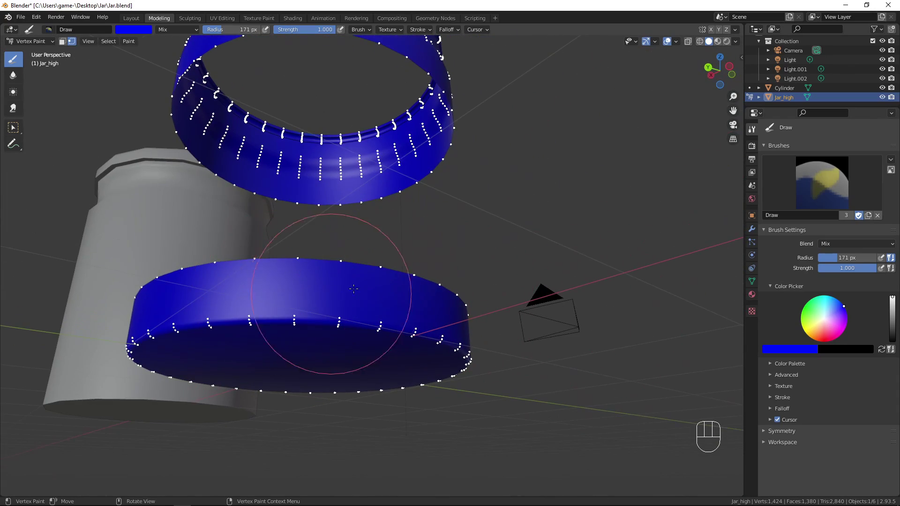
# Reveal all hidden faces of Jar_high in Edit Mode and clear the selection.
pyautogui.scroll(-3, 642, 262)
pyautogui.moveTo(616, 240); pyautogui.dragTo(475, 248, button='middle')
pyautogui.press('Tab')
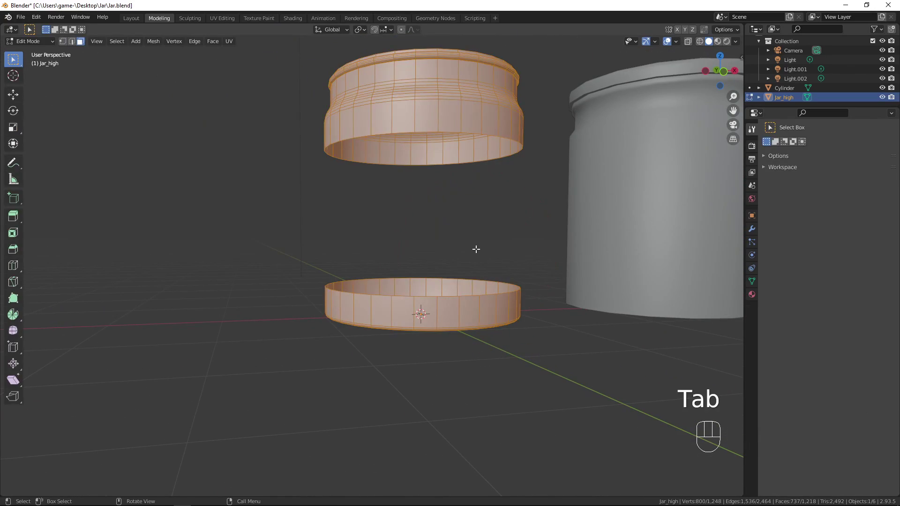
pyautogui.hotkey('alt', 'h')
pyautogui.press('a')
pyautogui.press('a')
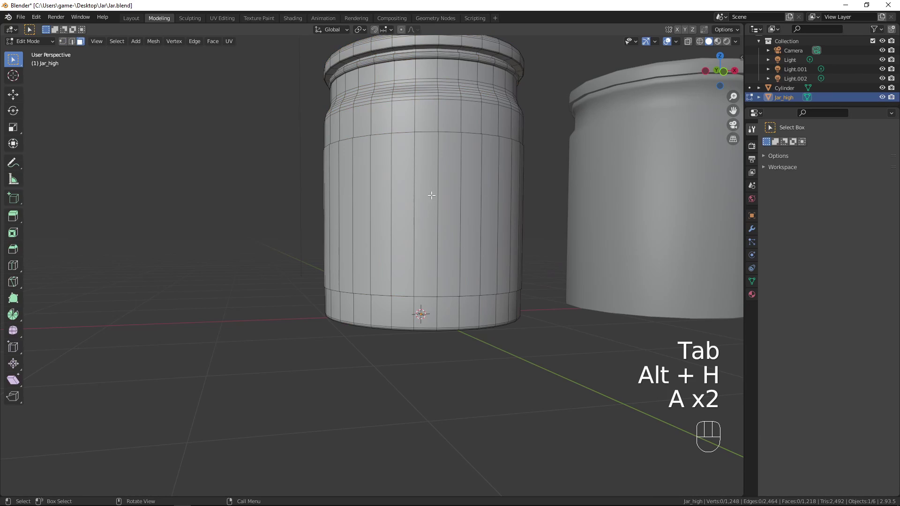
# Check the whole jar's painted colours in Vertex Paint mode and switch Jar_high to Object Mode.
pyautogui.scroll(-3, 431, 195)
pyautogui.moveTo(469, 206)
pyautogui.keyDown('shift'); pyautogui.mouseDown(button='middle')
pyautogui.moveTo(483, 255)
pyautogui.moveTo(506, 258)
pyautogui.moveTo(459, 225)
pyautogui.moveTo(412, 167)
pyautogui.moveTo(483, 431)
pyautogui.moveTo(401, 227)
pyautogui.mouseUp(button='middle'); pyautogui.keyUp('shift')
pyautogui.press('Tab')
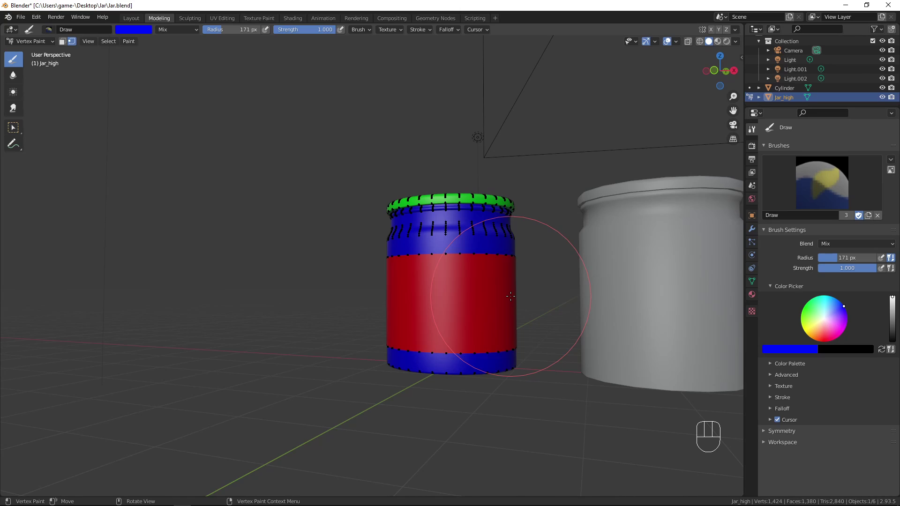
pyautogui.click(25, 40)
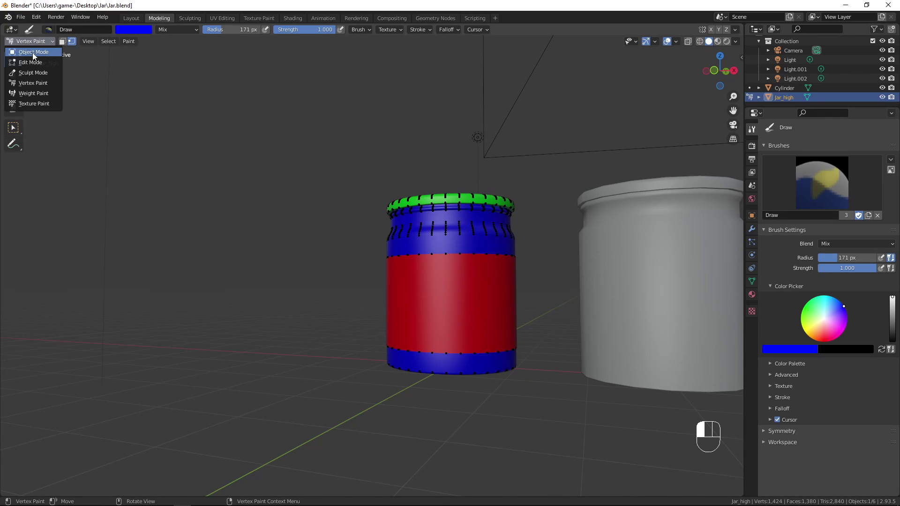
pyautogui.click(32, 52)
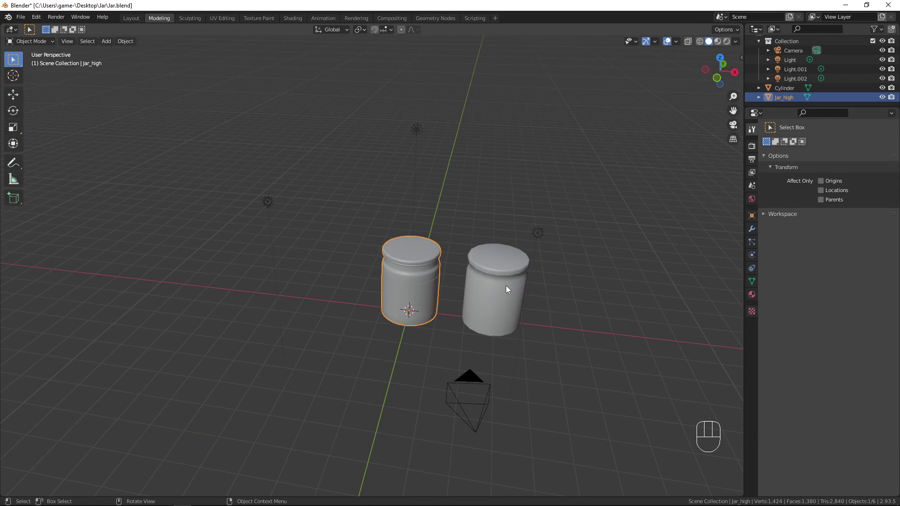
# Select the low-poly jar and rename the Cylinder object as Jar_low.
pyautogui.click(505, 286)
pyautogui.doubleClick(790, 89)
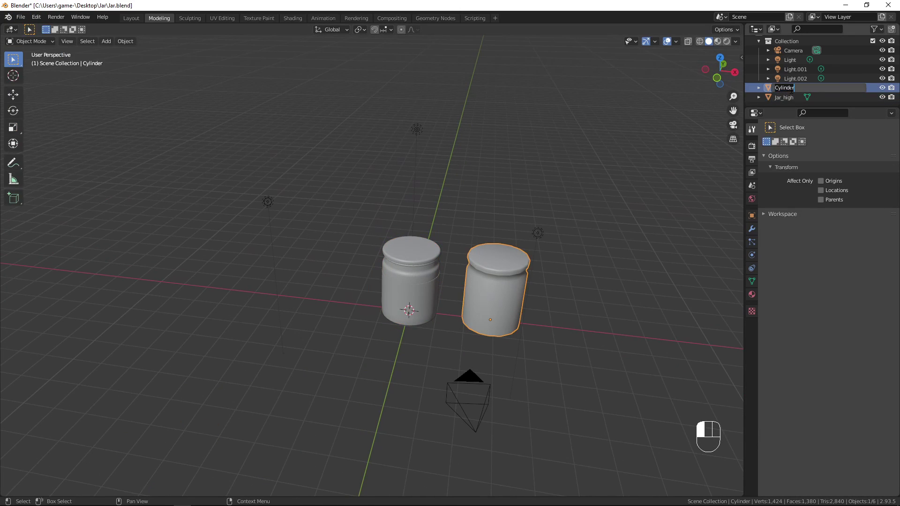
pyautogui.write('Jar_high')
pyautogui.press('Return')
pyautogui.doubleClick(790, 97)
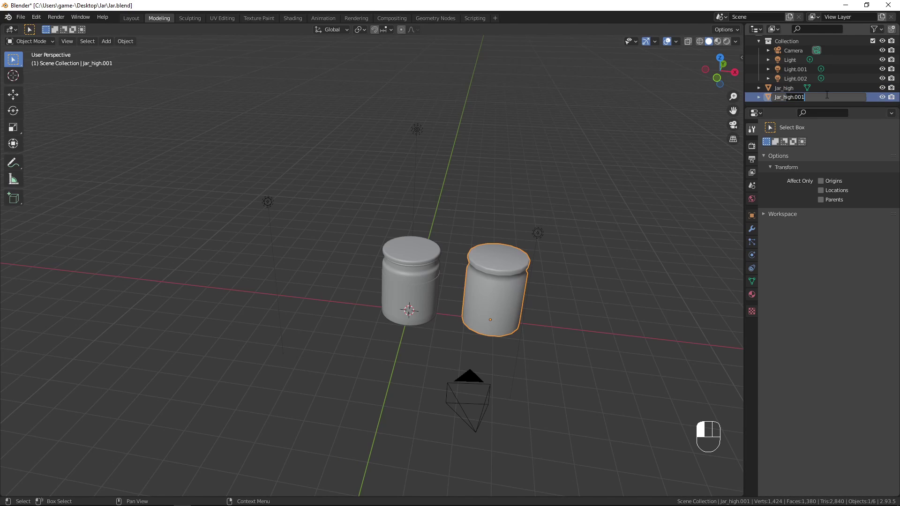
pyautogui.press('BackSpace')
pyautogui.press('BackSpace')
pyautogui.press('BackSpace')
pyautogui.press('BackSpace')
pyautogui.press('BackSpace')
pyautogui.press('BackSpace')
pyautogui.press('BackSpace')
pyautogui.press('BackSpace')
pyautogui.write('low')
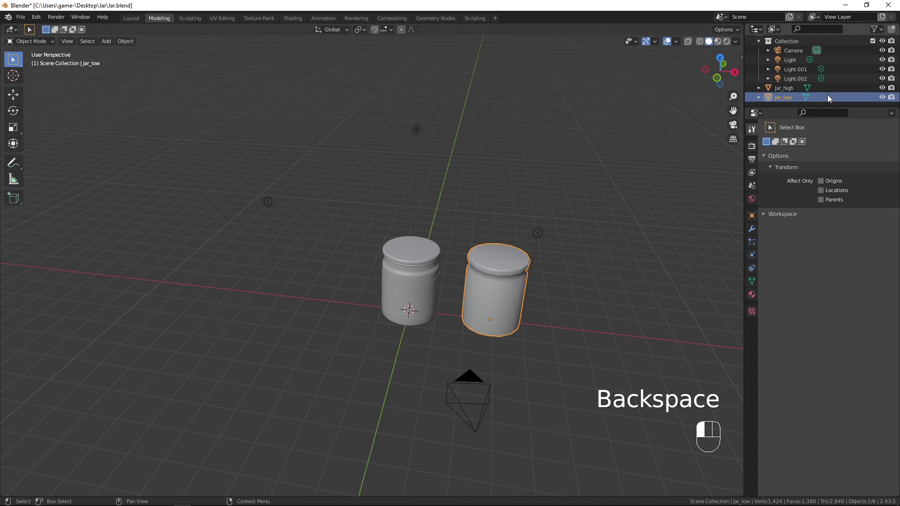
pyautogui.press('Return')
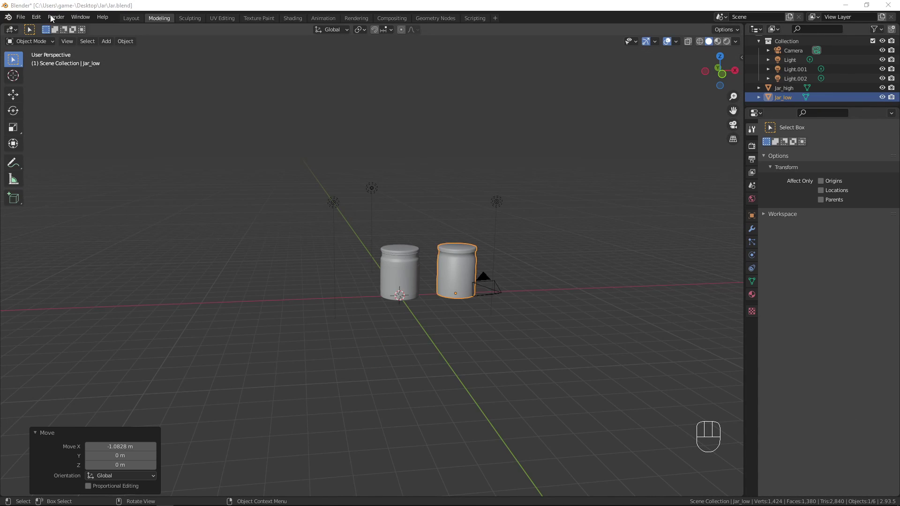
# Open the UV Editing workspace, put Jar_low in Edit Mode with edge selection, and select the edge loop around its base.
pyautogui.click(222, 18)
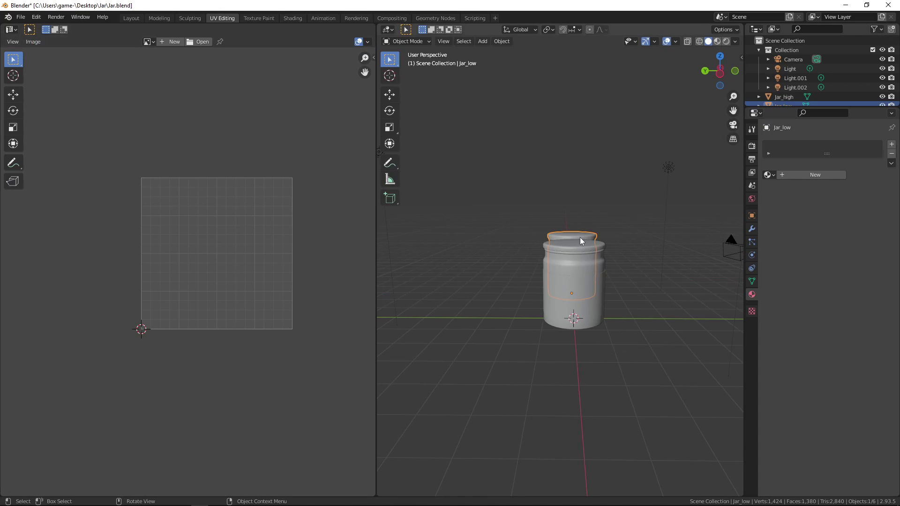
pyautogui.moveTo(576, 250); pyautogui.dragTo(599, 276, button='middle')
pyautogui.press('Tab')
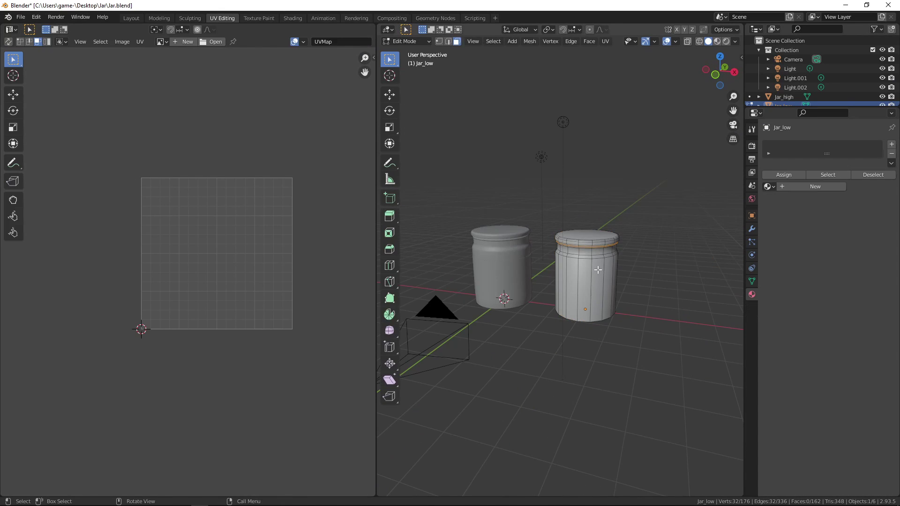
pyautogui.scroll(3, 639, 332)
pyautogui.moveTo(639, 333); pyautogui.dragTo(607, 325, button='middle')
pyautogui.press('2')
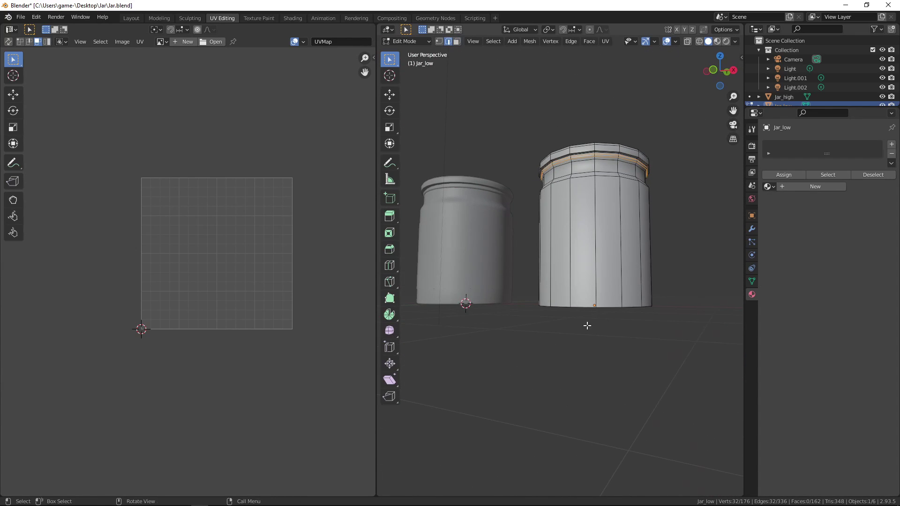
pyautogui.keyDown('alt'); pyautogui.click(582, 313); pyautogui.keyUp('alt')
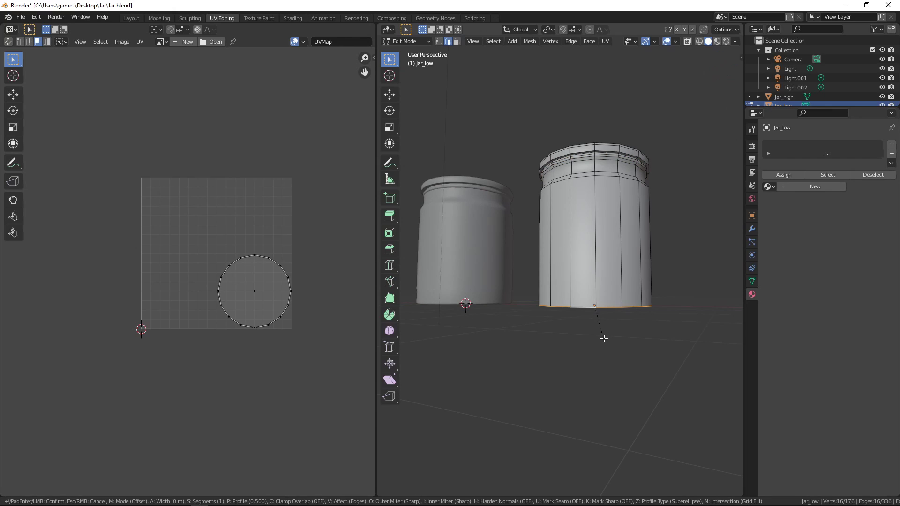
# Try a two-segment bevel on the edge loop around Jar_low's base.
pyautogui.hotkey('ctrl', 'b')
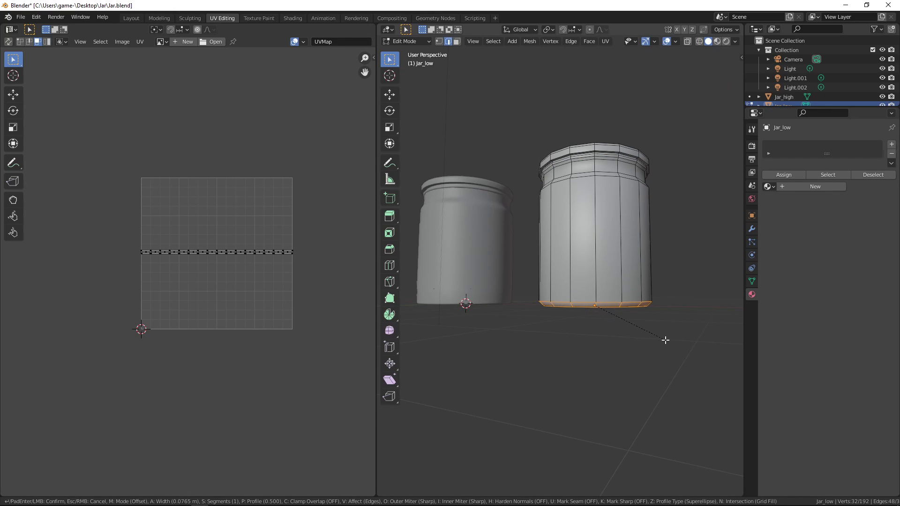
pyautogui.scroll(1, 665, 340)
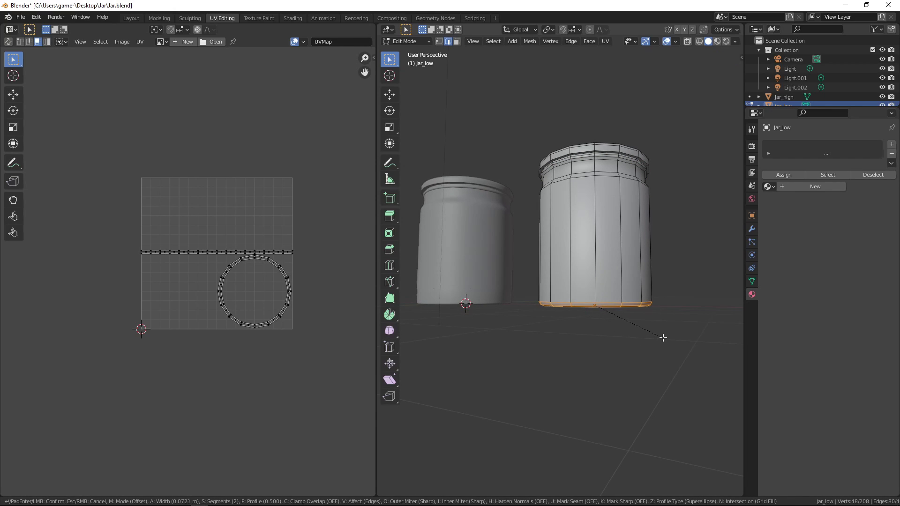
pyautogui.click(641, 328)
pyautogui.moveTo(639, 327); pyautogui.dragTo(650, 304, button='middle')
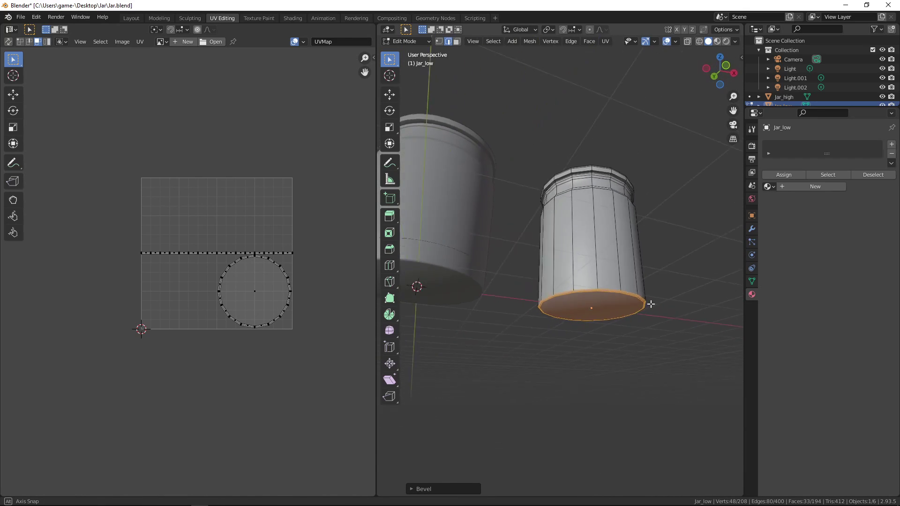
pyautogui.scroll(5, 650, 304)
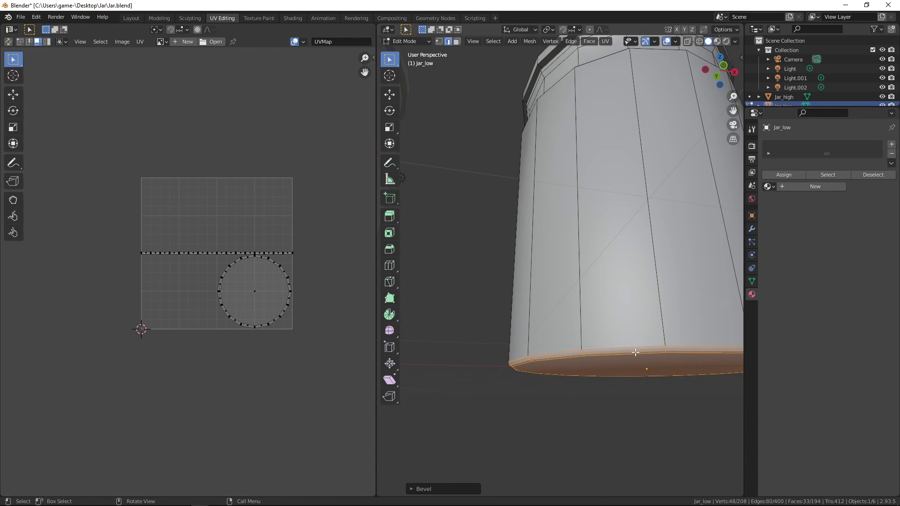
pyautogui.hotkey('ctrl', 'z')
# Bevel the edge loop around Jar_low's base with one segment about 0.017 m wide and inspect the shading in Object Mode.
pyautogui.hotkey('ctrl', 'b')
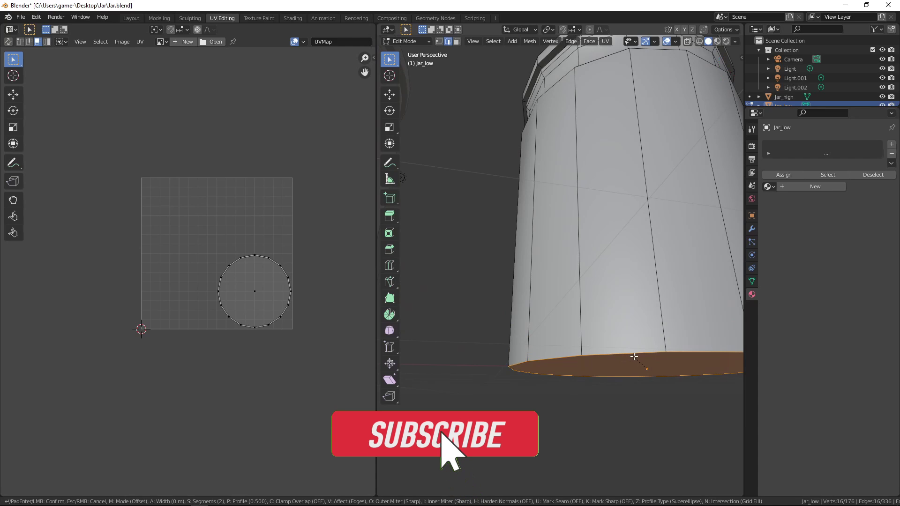
pyautogui.scroll(-1, 595, 396)
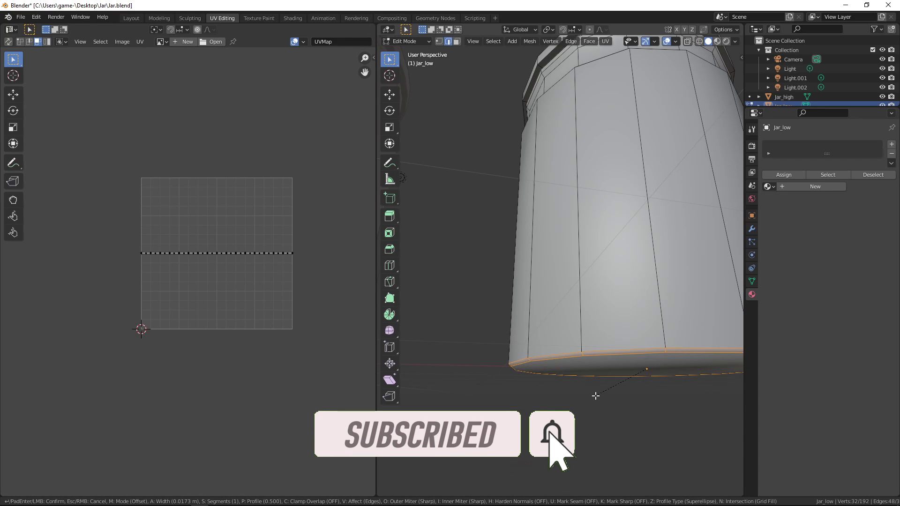
pyautogui.click(595, 396)
pyautogui.scroll(-3, 586, 403)
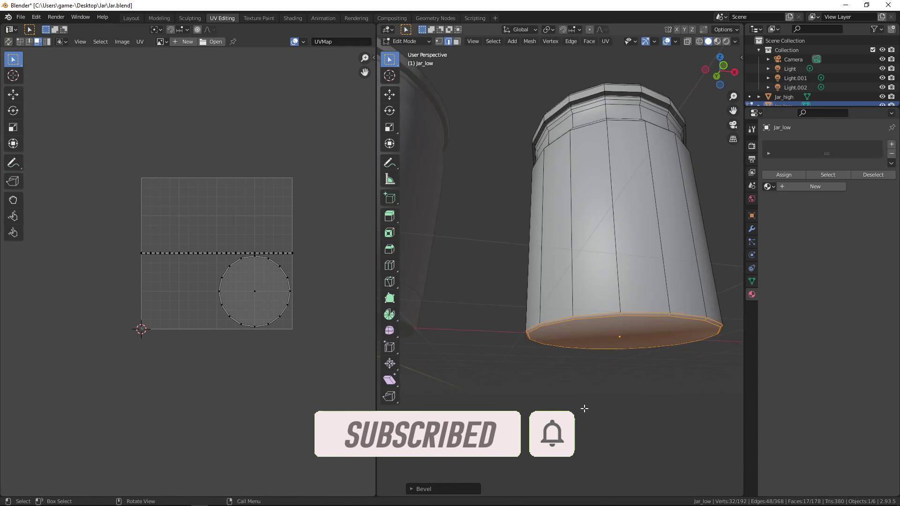
pyautogui.scroll(-1, 584, 409)
pyautogui.moveTo(584, 408)
pyautogui.mouseDown(button='middle')
pyautogui.moveTo(579, 440)
pyautogui.moveTo(583, 417)
pyautogui.mouseUp(button='middle')
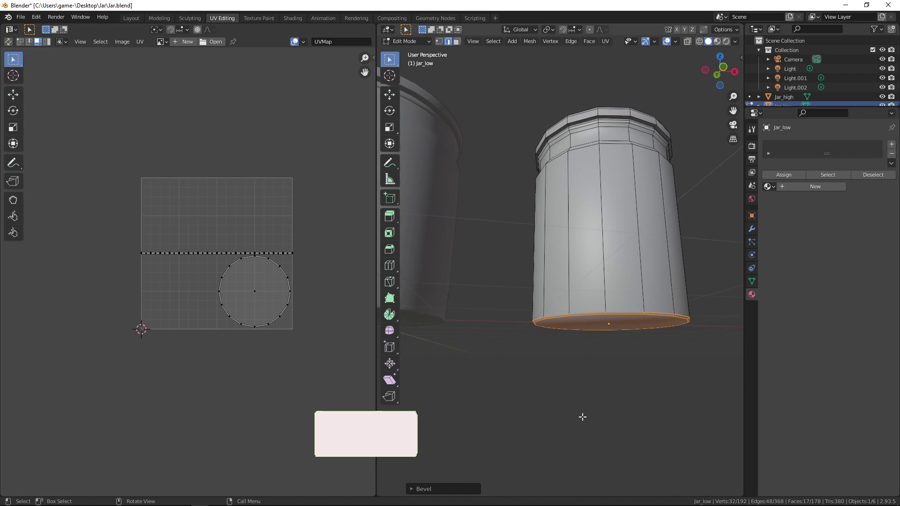
pyautogui.moveTo(423, 319); pyautogui.dragTo(606, 366, button='middle')
pyautogui.press('Tab')
pyautogui.press('Tab')
pyautogui.moveTo(665, 366); pyautogui.dragTo(674, 341, button='middle')
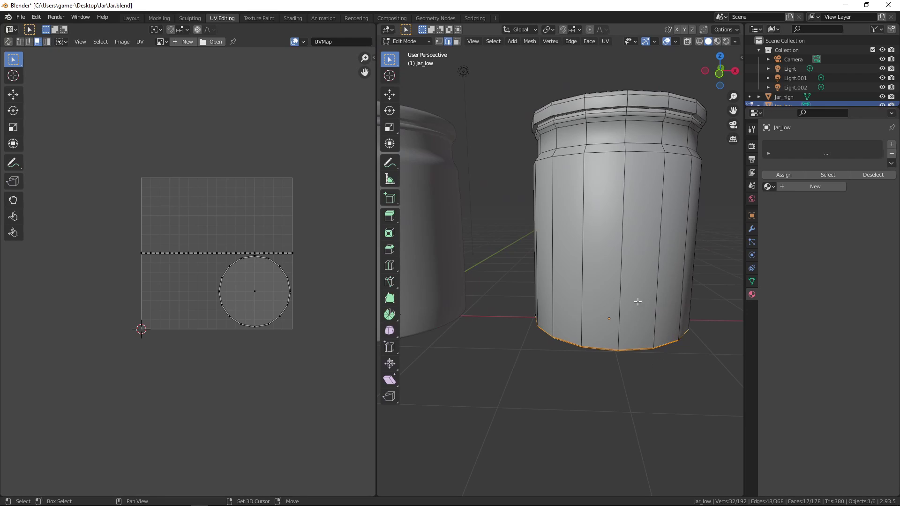
# Mark seams on the edge loops bordering the lid's top face and the jar's bottom face.
pyautogui.moveTo(637, 301); pyautogui.dragTo(587, 378, button='middle')
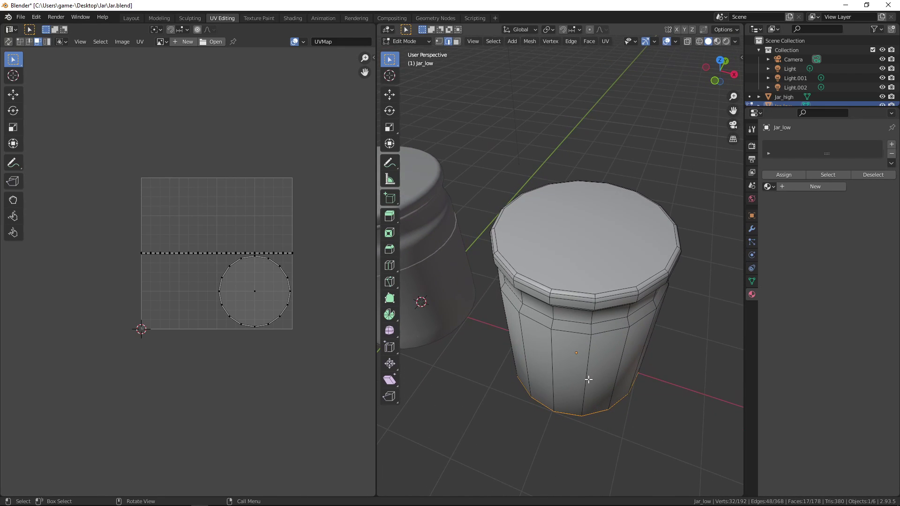
pyautogui.keyDown('alt'); pyautogui.click(541, 284); pyautogui.keyUp('alt')
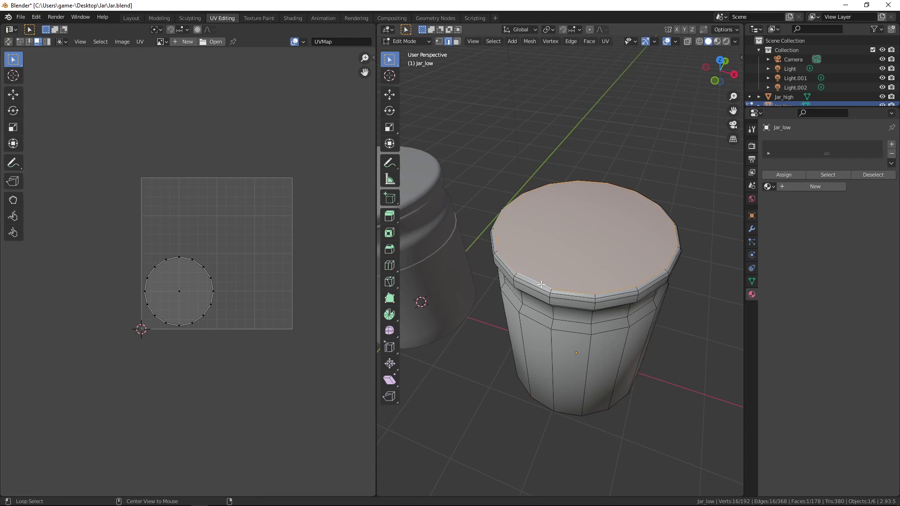
pyautogui.moveTo(541, 285); pyautogui.dragTo(585, 254, button='middle')
pyautogui.keyDown('alt'); pyautogui.keyDown('shift'); pyautogui.click(565, 251); pyautogui.keyUp('shift'); pyautogui.keyUp('alt')
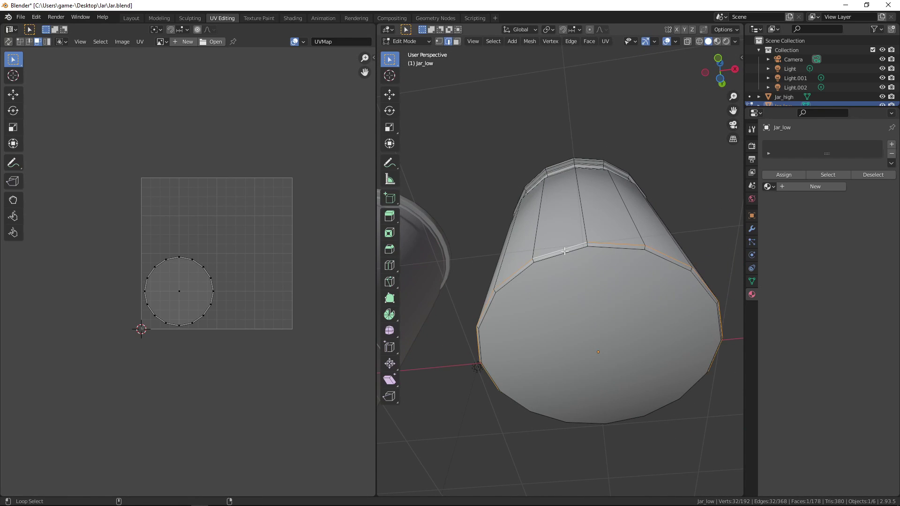
pyautogui.keyDown('alt'); pyautogui.keyDown('shift'); pyautogui.click(565, 252); pyautogui.keyUp('shift'); pyautogui.keyUp('alt')
pyautogui.keyDown('alt'); pyautogui.keyDown('shift'); pyautogui.click(565, 254); pyautogui.keyUp('shift'); pyautogui.keyUp('alt')
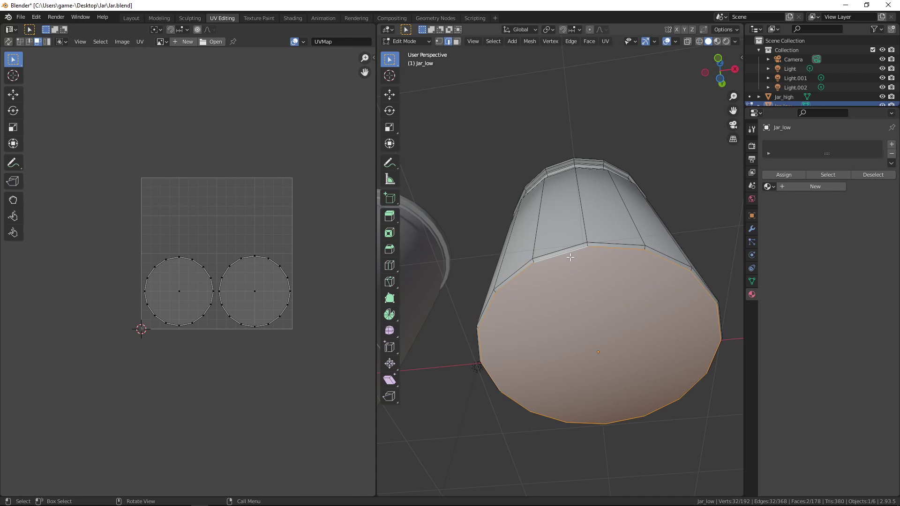
pyautogui.hotkey('ctrl', 'e')
pyautogui.click(555, 411)
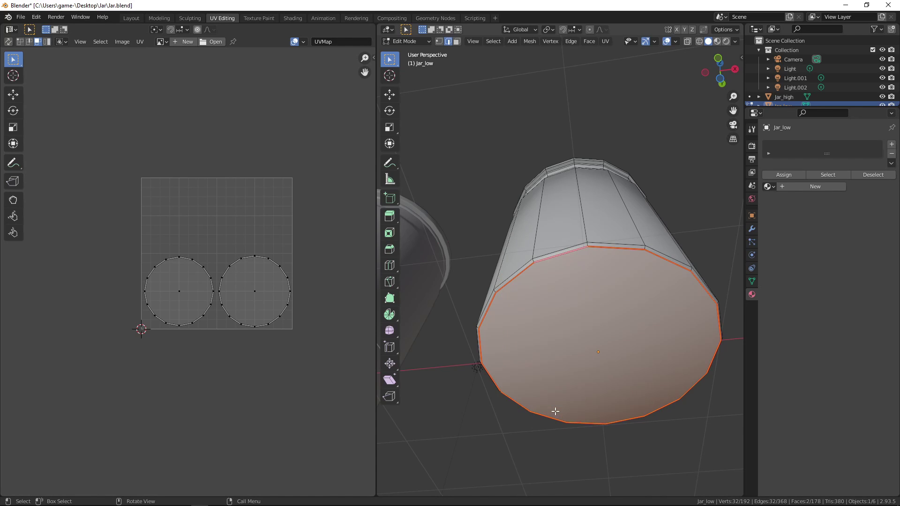
# Mark a seam on the vertical edge loop running down the jar's side, picked in the right orthographic view.
pyautogui.moveTo(636, 301); pyautogui.dragTo(563, 381, button='middle')
pyautogui.press('KP_3')
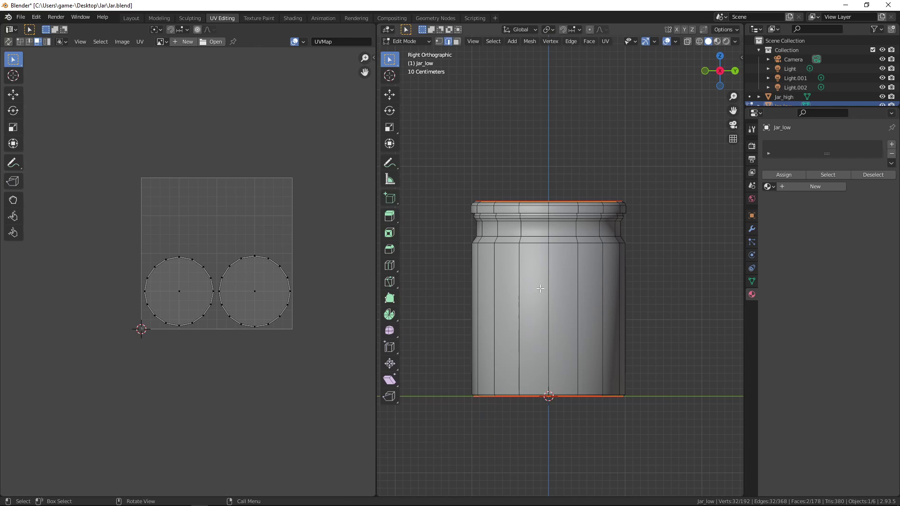
pyautogui.keyDown('alt'); pyautogui.click(549, 278); pyautogui.keyUp('alt')
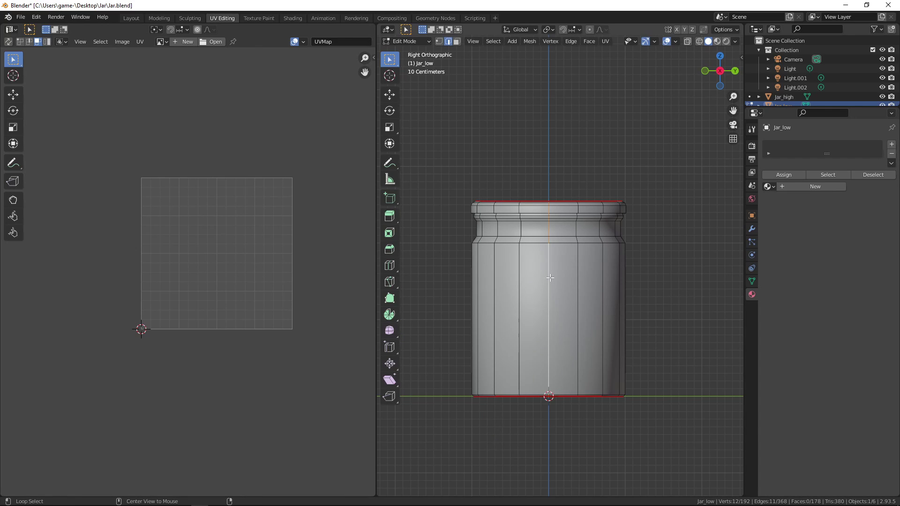
pyautogui.moveTo(545, 280); pyautogui.dragTo(655, 268, button='middle')
pyautogui.hotkey('ctrl', 'e')
pyautogui.click(558, 244)
# Mark seams on the edge loop just under the lid and the loop at the lower end of the neck.
pyautogui.scroll(2, 653, 260)
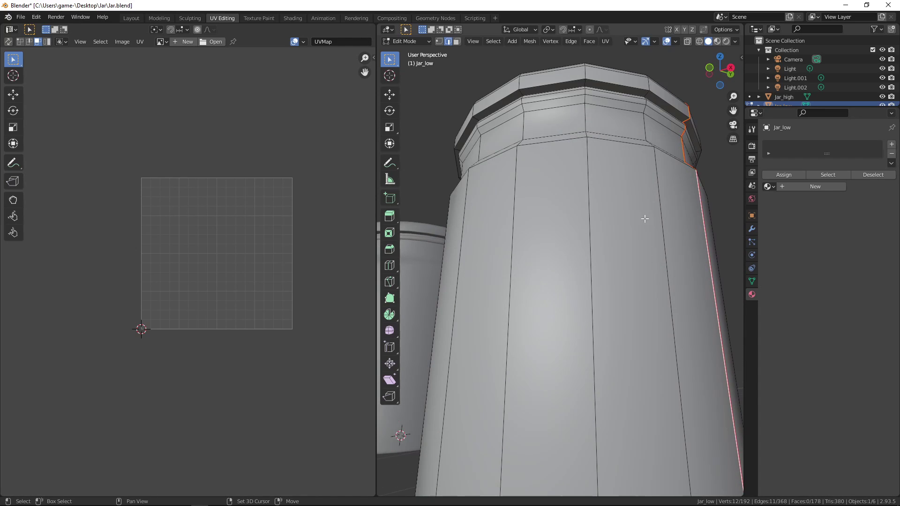
pyautogui.keyDown('shift'); pyautogui.moveTo(645, 217); pyautogui.dragTo(623, 226, button='middle'); pyautogui.keyUp('shift')
pyautogui.scroll(4, 634, 269)
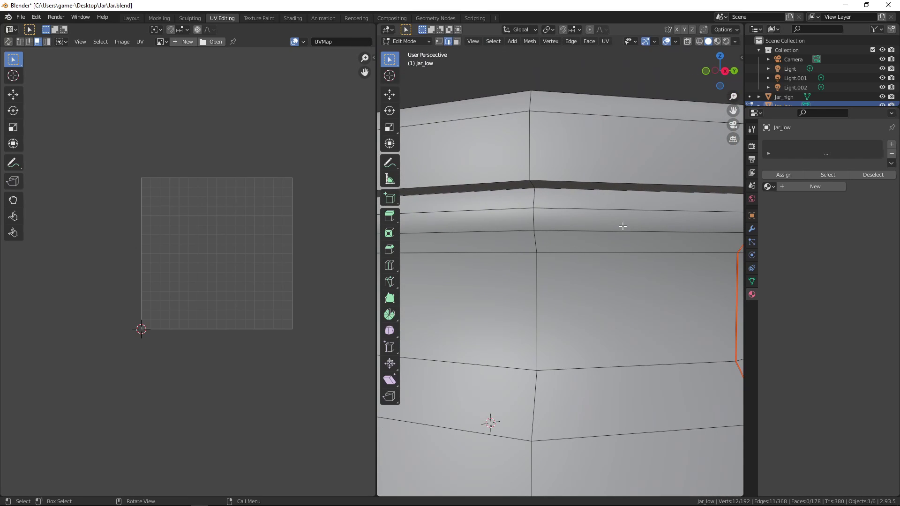
pyautogui.keyDown('alt'); pyautogui.click(544, 188); pyautogui.keyUp('alt')
pyautogui.scroll(-6, 538, 187)
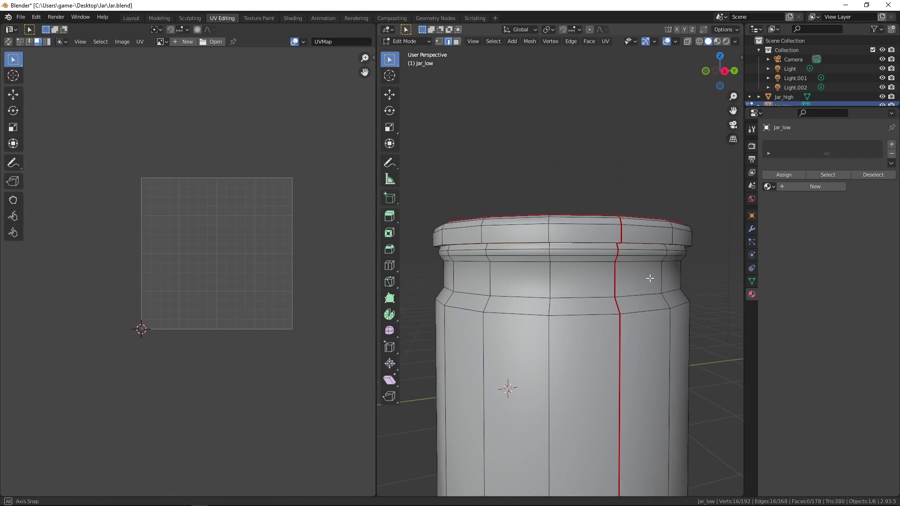
pyautogui.moveTo(646, 277); pyautogui.dragTo(566, 246, button='middle')
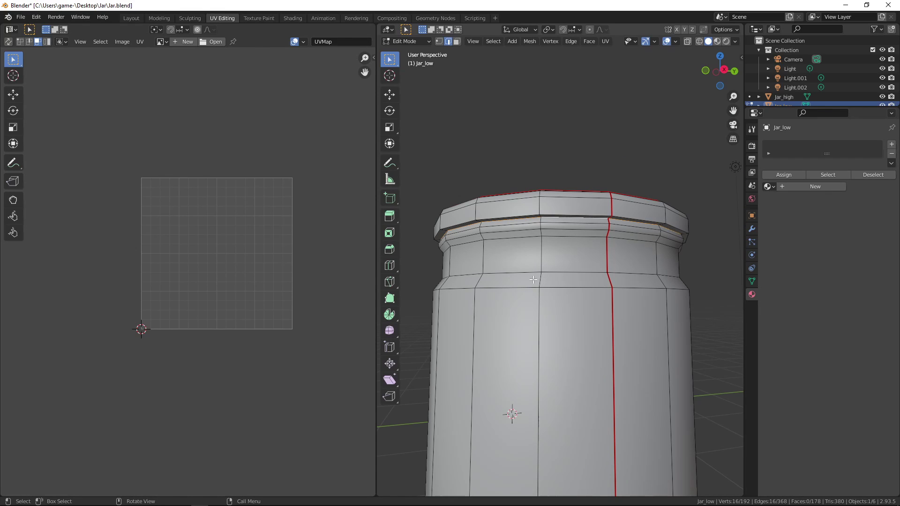
pyautogui.keyDown('alt'); pyautogui.keyDown('shift'); pyautogui.click(561, 273); pyautogui.keyUp('shift'); pyautogui.keyUp('alt')
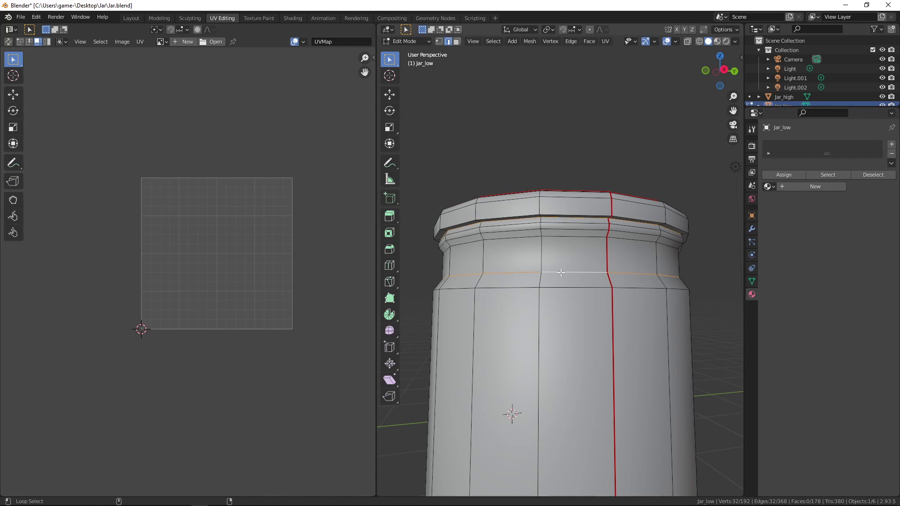
pyautogui.hotkey('ctrl', 'e')
pyautogui.click(592, 255)
pyautogui.moveTo(592, 255); pyautogui.dragTo(634, 252, button='middle')
pyautogui.scroll(-3, 634, 251)
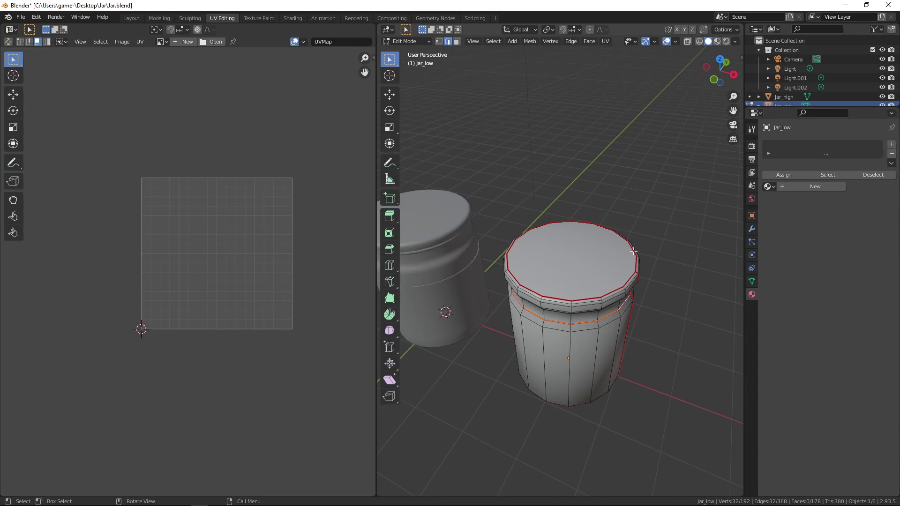
# Unwrap the entire Jar_low mesh along its marked seams and inspect the UV islands.
pyautogui.press('a')
pyautogui.press('u')
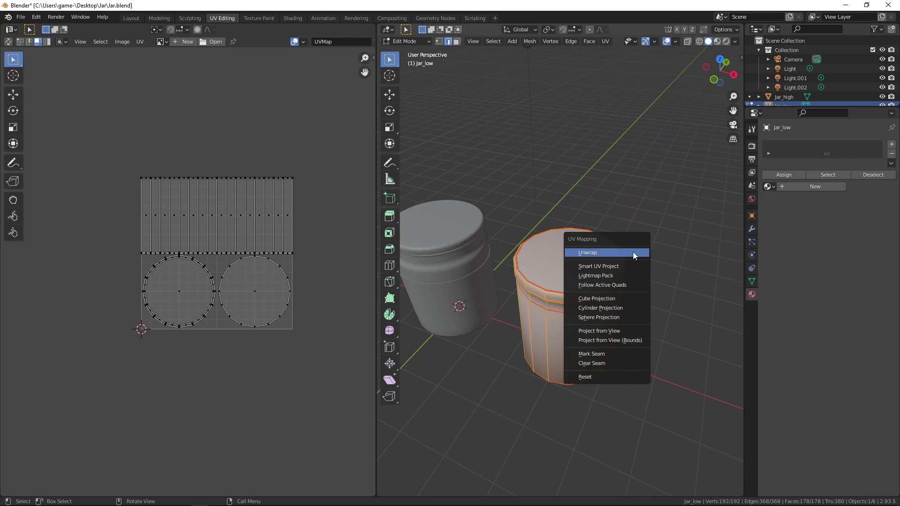
pyautogui.click(633, 251)
pyautogui.scroll(3, 256, 362)
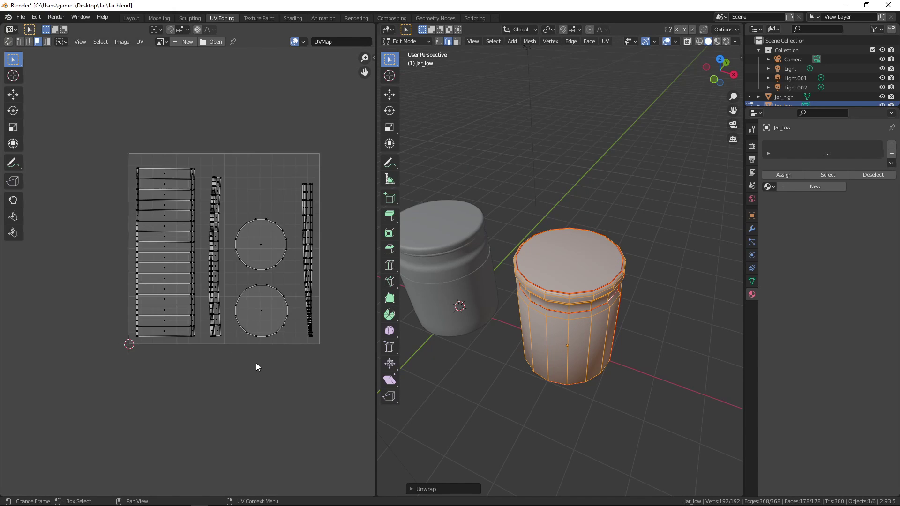
pyautogui.scroll(-1, 261, 351)
pyautogui.moveTo(260, 361); pyautogui.dragTo(180, 324, button='middle')
pyautogui.scroll(3, 201, 323)
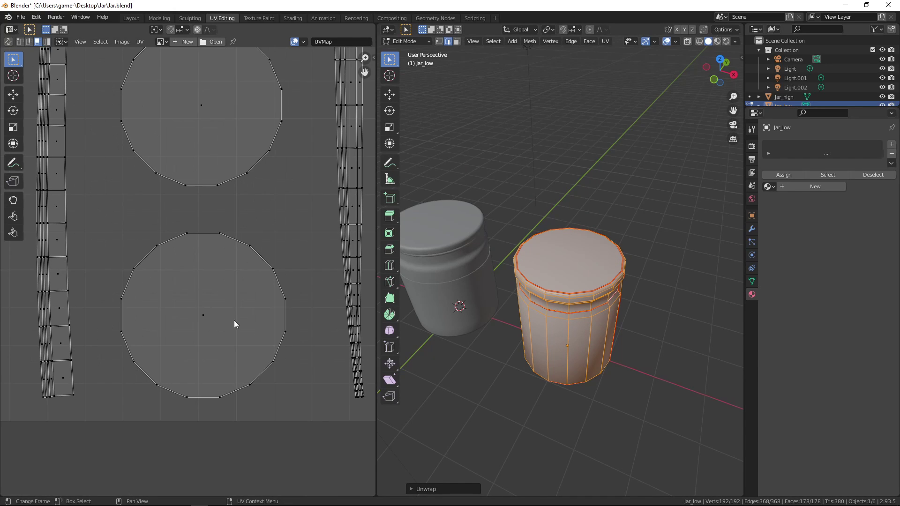
pyautogui.scroll(1, 319, 352)
pyautogui.moveTo(409, 292); pyautogui.dragTo(448, 261, button='middle')
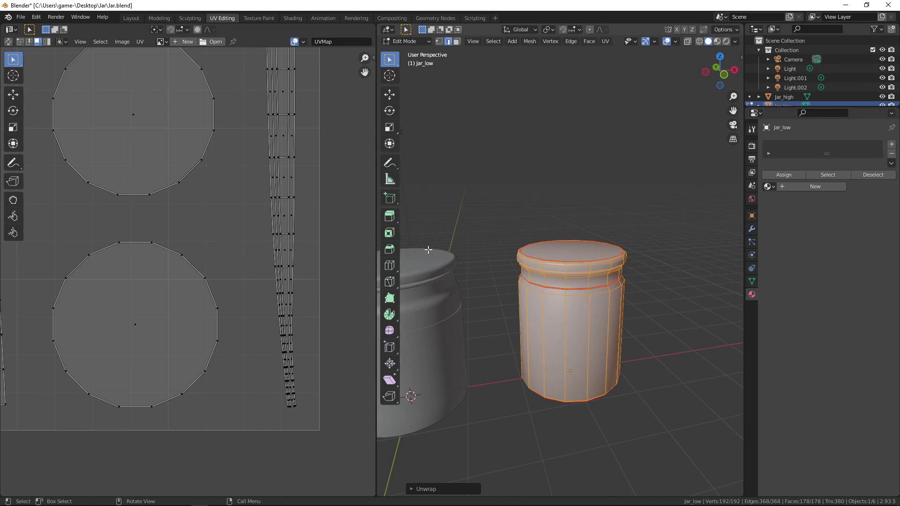
pyautogui.scroll(-3, 330, 162)
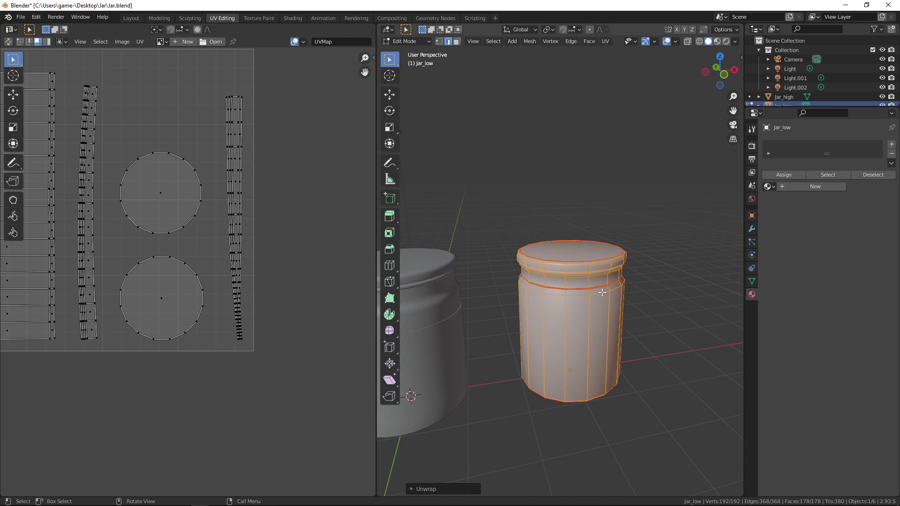
# In face select mode, select only the linked neck and lid-rim sections of Jar_low to isolate their two UV strips.
pyautogui.hotkey('alt', 'a')
pyautogui.press('3')
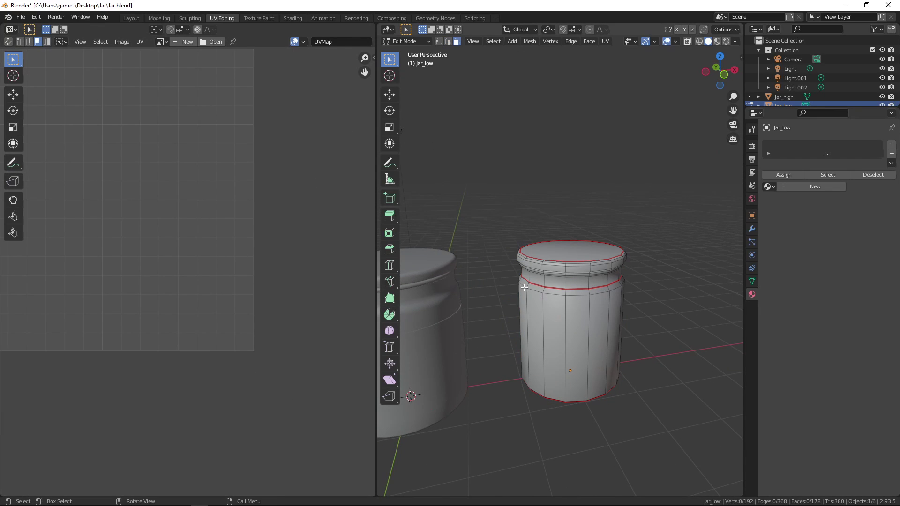
pyautogui.press('l')
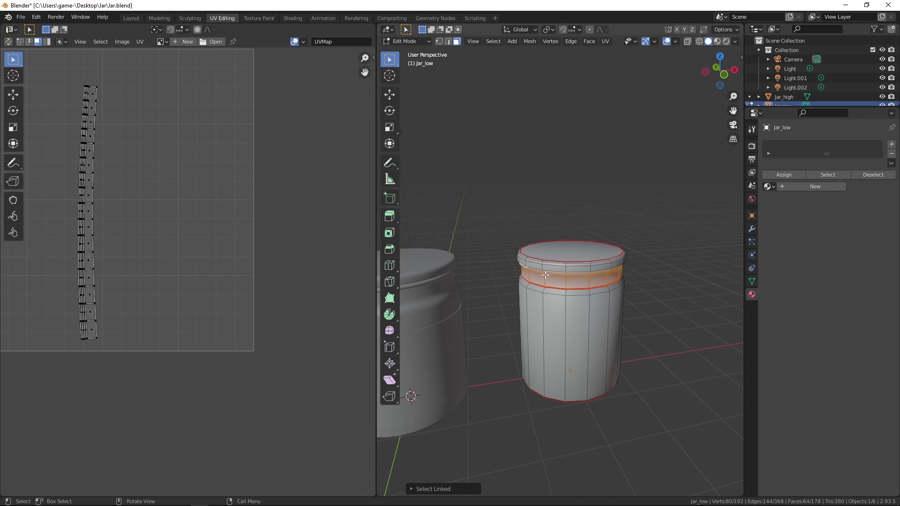
pyautogui.press('l')
pyautogui.moveTo(584, 274); pyautogui.dragTo(525, 290, button='middle')
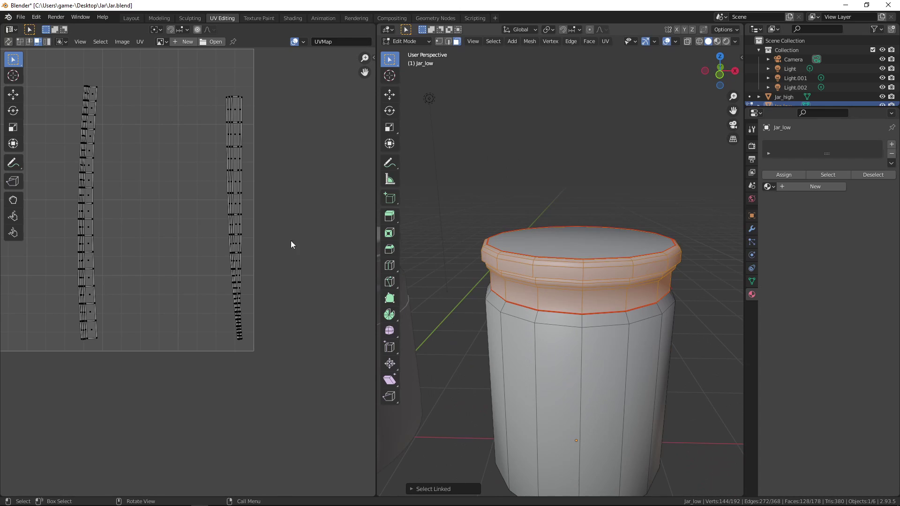
pyautogui.scroll(3, 290, 108)
pyautogui.moveTo(290, 108); pyautogui.dragTo(226, 159, button='middle')
pyautogui.scroll(-1, 304, 128)
pyautogui.moveTo(284, 109); pyautogui.dragTo(329, 210, button='middle')
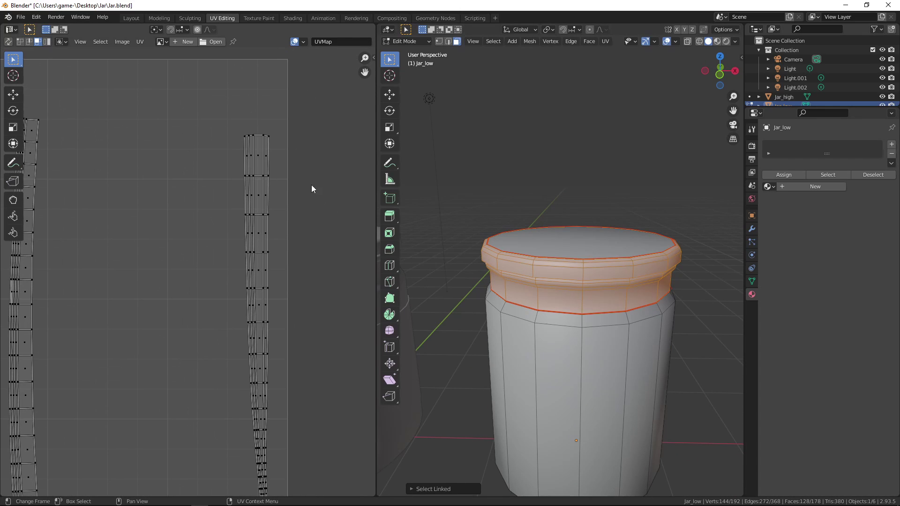
# Try to straighten the lid rim's UV strip with Follow Active Quads based on one unaligned quad and inspect the strip.
pyautogui.click(255, 193)
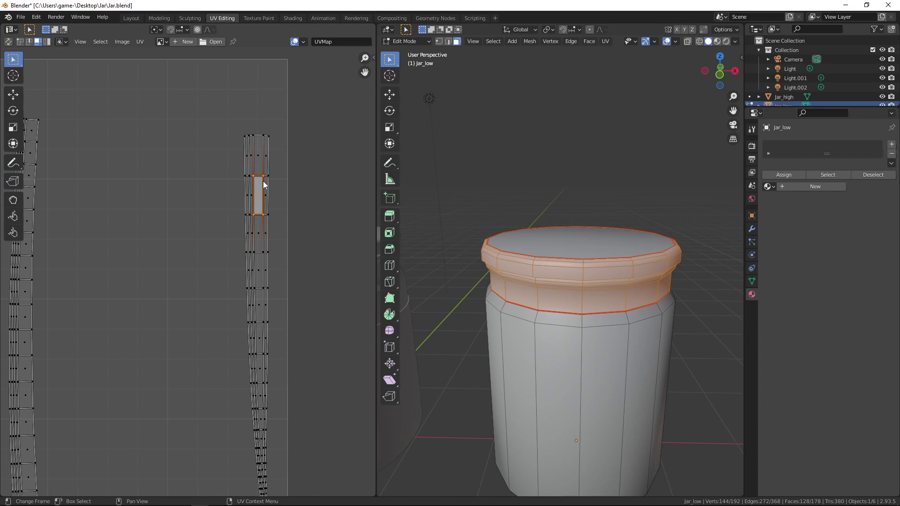
pyautogui.rightClick(234, 152)
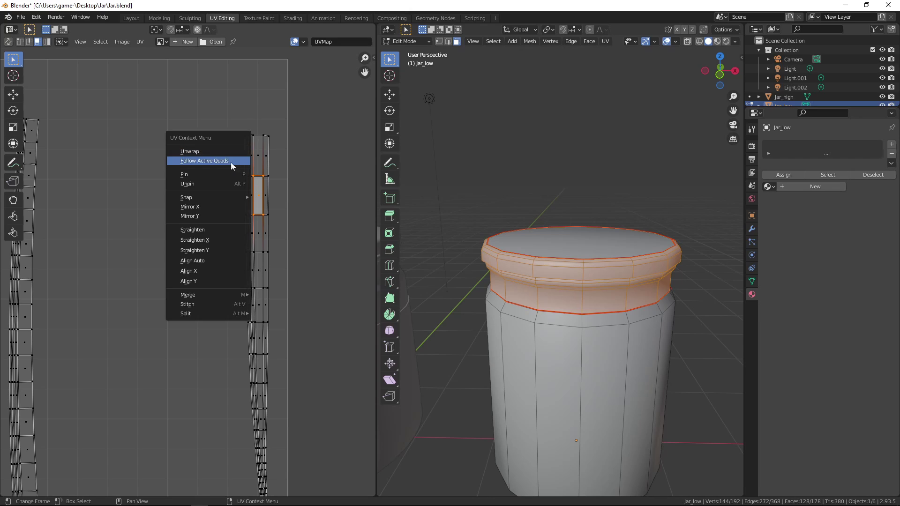
pyautogui.click(231, 162)
pyautogui.scroll(-4, 260, 163)
pyautogui.scroll(2, 250, 342)
pyautogui.moveTo(234, 435); pyautogui.dragTo(261, 215, button='middle')
pyautogui.scroll(5, 261, 214)
pyautogui.moveTo(263, 249); pyautogui.dragTo(188, 246, button='middle')
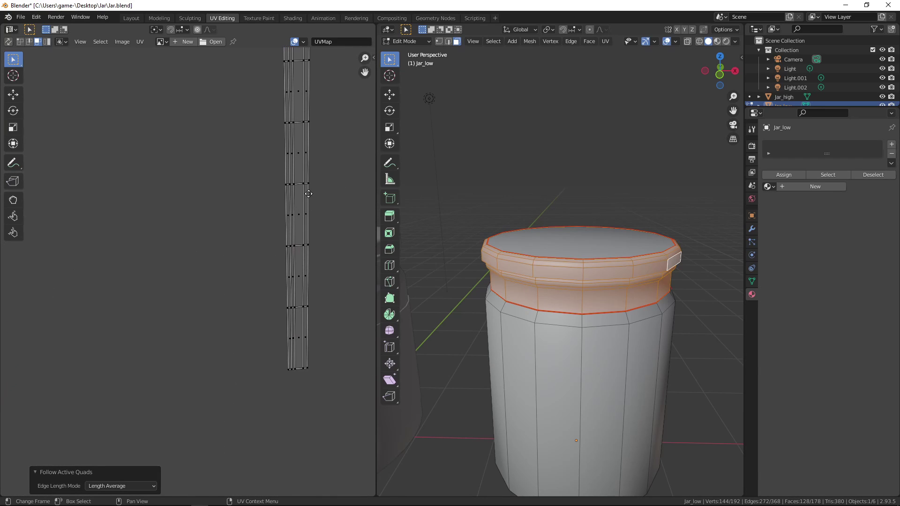
pyautogui.moveTo(308, 193); pyautogui.dragTo(293, 397, button='middle')
pyautogui.moveTo(298, 270); pyautogui.dragTo(279, 216, button='middle')
pyautogui.moveTo(270, 155); pyautogui.dragTo(266, 237, button='middle')
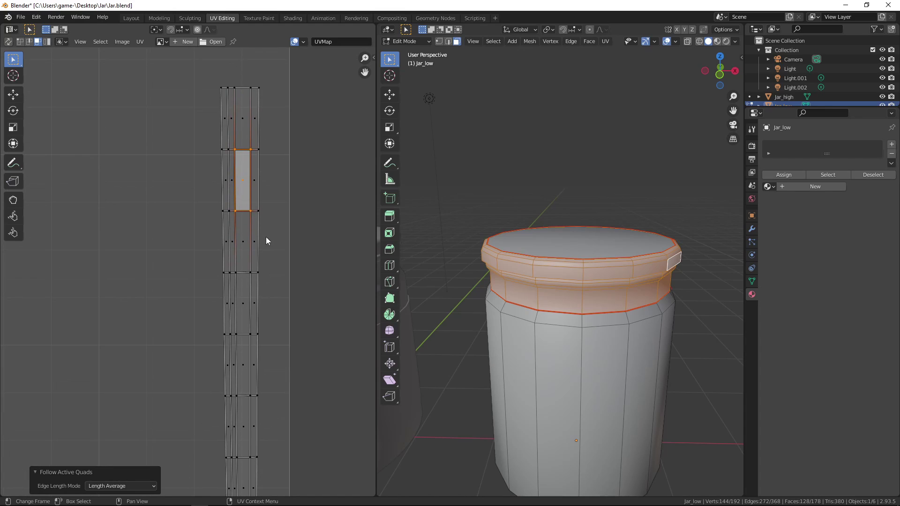
pyautogui.scroll(-1, 266, 237)
pyautogui.moveTo(249, 193); pyautogui.dragTo(254, 259, button='middle')
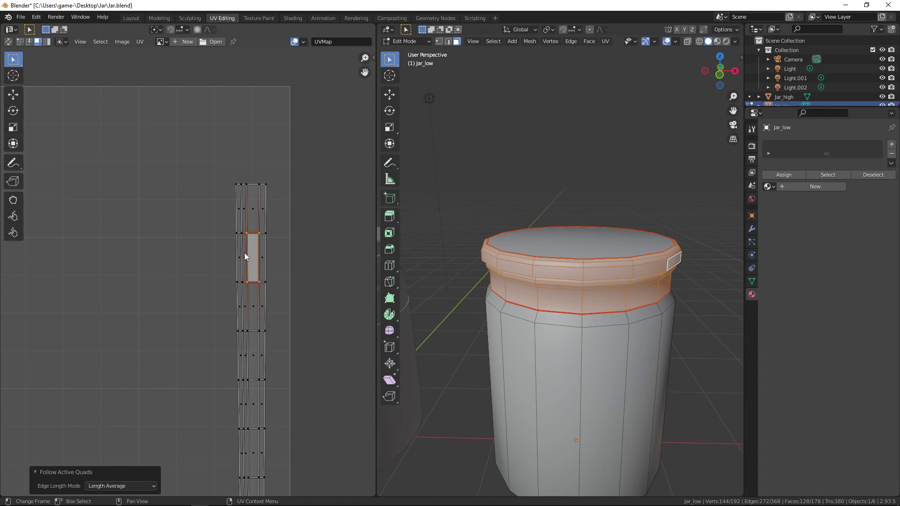
# Flatten the upper and lower edges of the lid-rim strip's active quad by scaling each to 0 along Y.
pyautogui.press('2')
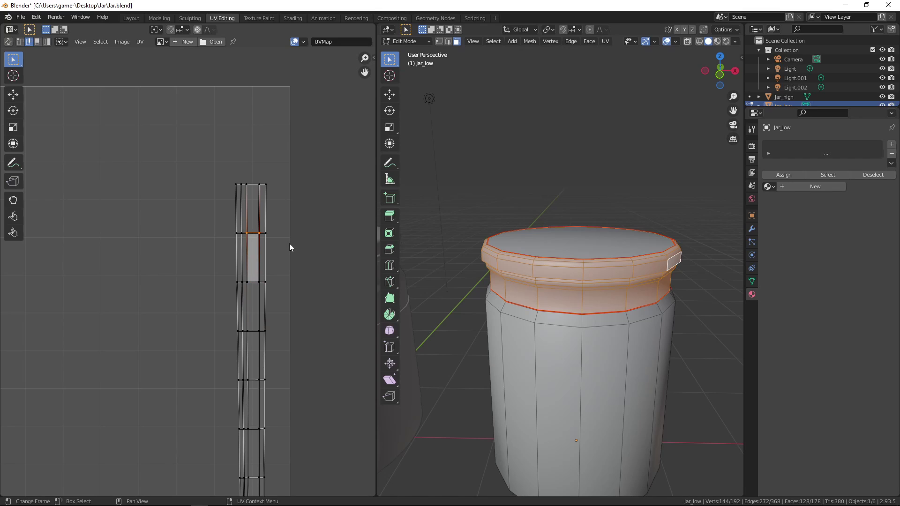
pyautogui.press('s')
pyautogui.press('y')
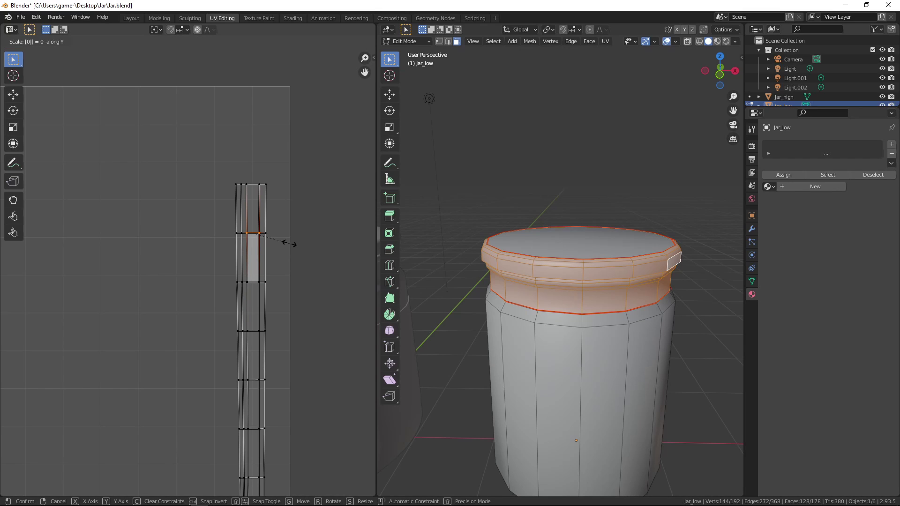
pyautogui.press('Return')
pyautogui.click(250, 283)
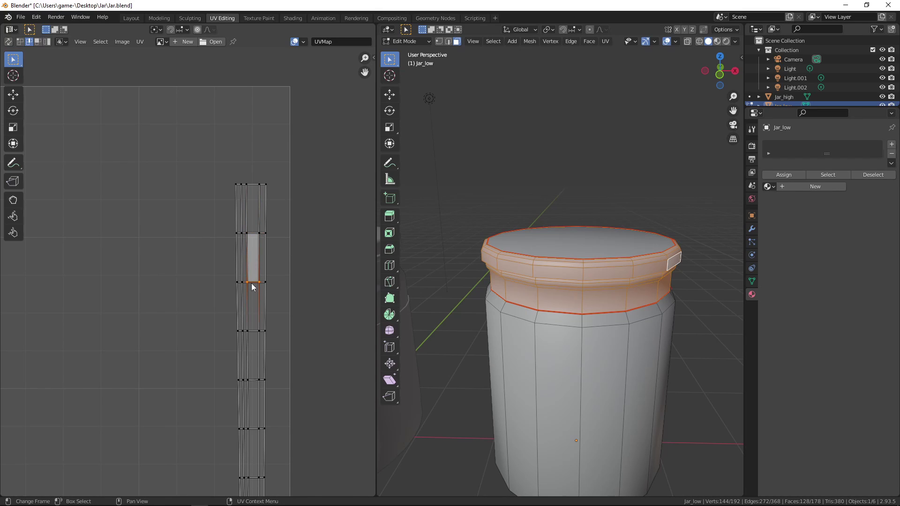
pyautogui.write('sy0')
pyautogui.press('Return')
# Make both side edges of the lid-rim strip's active quad vertical by scaling each to 0 along X.
pyautogui.click(248, 257)
pyautogui.write('sx')
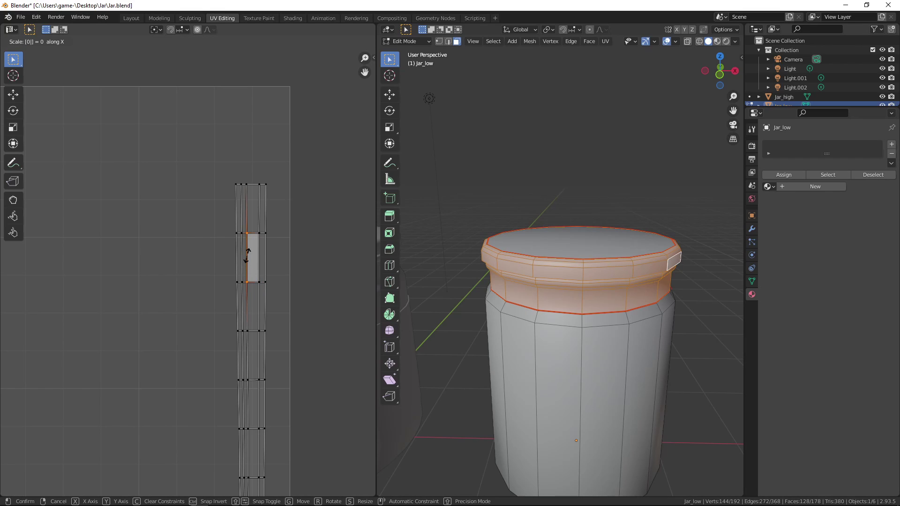
pyautogui.write('0')
pyautogui.press('Return')
pyautogui.click(261, 256)
pyautogui.press('s')
pyautogui.press('x')
pyautogui.press('Return')
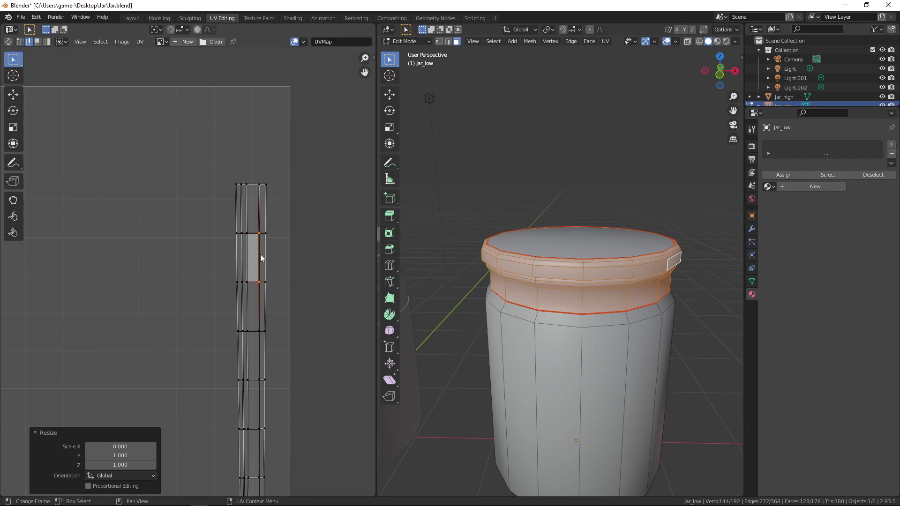
# Straighten the lid-rim UV strip with Follow Active Quads from the squared quad, using Length Average.
pyautogui.press('3')
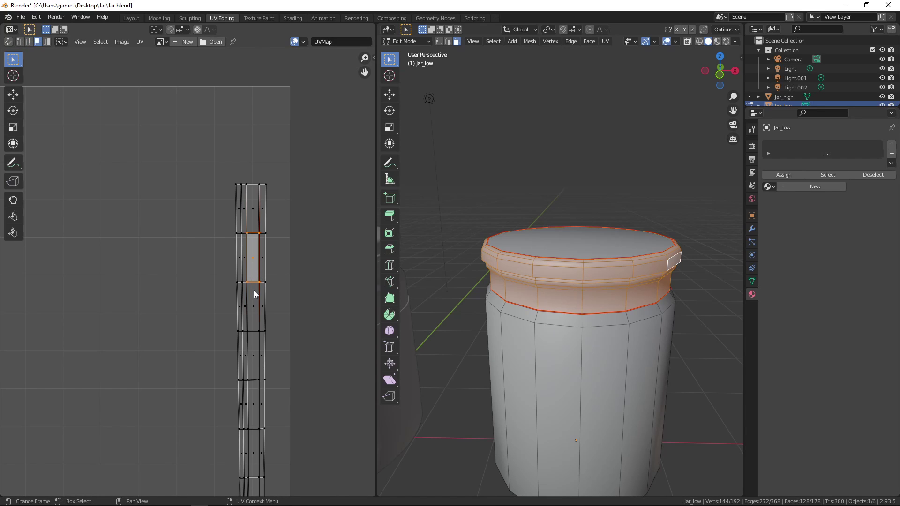
pyautogui.rightClick(218, 260)
pyautogui.click(219, 261)
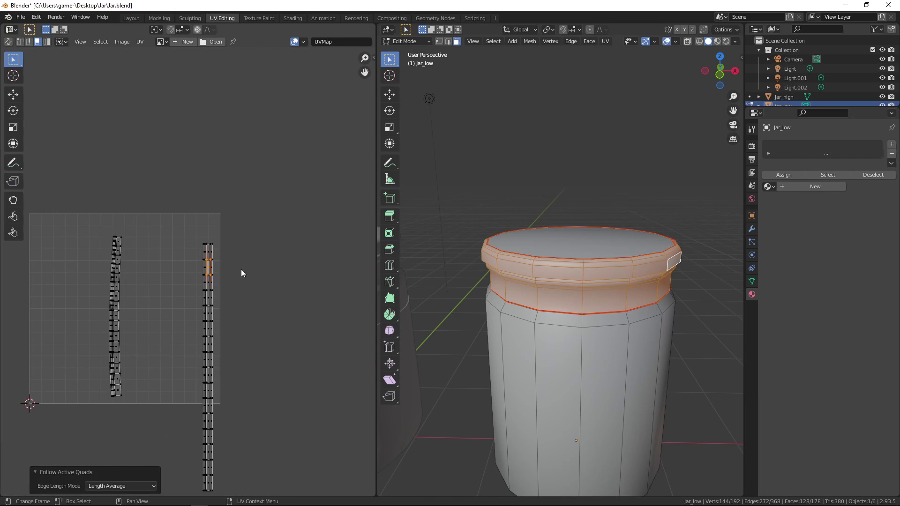
pyautogui.scroll(-2, 251, 396)
pyautogui.moveTo(249, 392); pyautogui.dragTo(274, 349, button='middle')
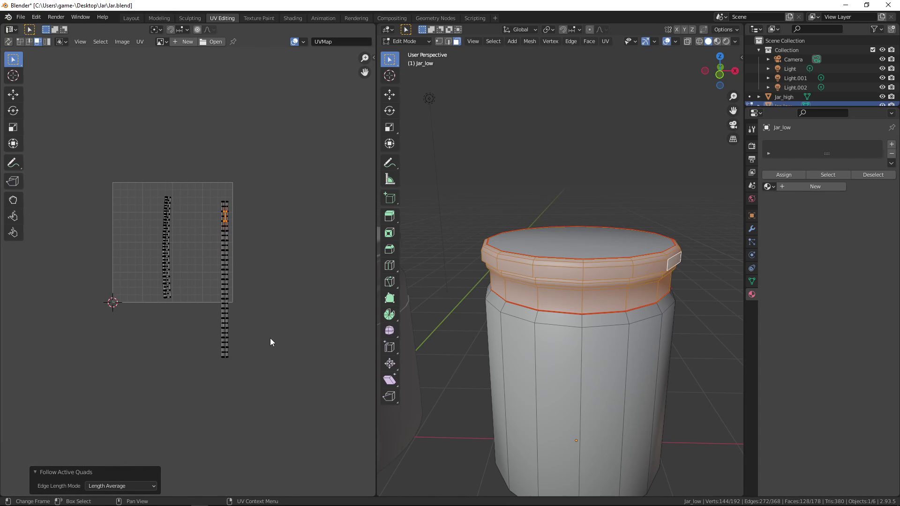
# Select the whole lid-rim UV strip and move it about -0.07 m in X and 0.38 m in Y.
pyautogui.press('l')
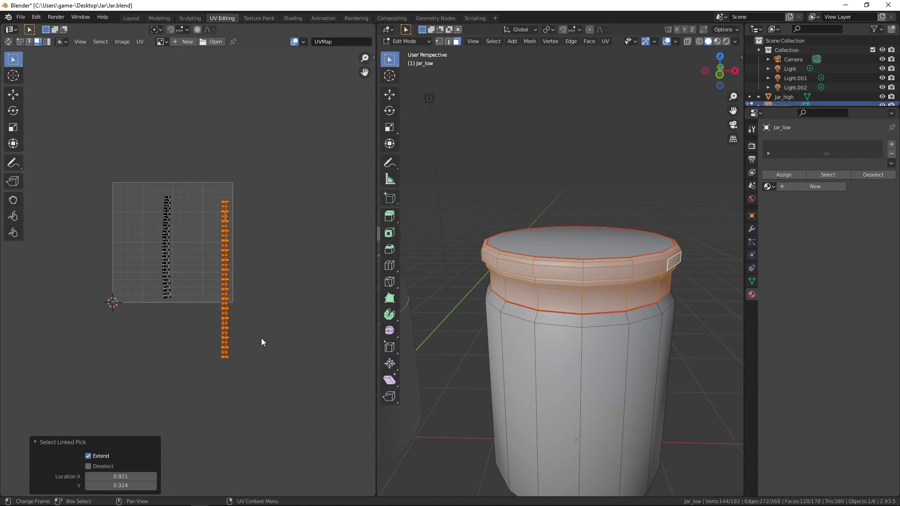
pyautogui.press('g')
pyautogui.click(253, 291)
# Square up one wide quad in the neck's UV strip, scaling its horizontal edges to 0 along Y and vertical edges to 0 along X.
pyautogui.scroll(4, 220, 277)
pyautogui.moveTo(220, 277); pyautogui.dragTo(283, 347, button='middle')
pyautogui.scroll(5, 239, 291)
pyautogui.keyDown('shift'); pyautogui.moveTo(225, 261); pyautogui.dragTo(210, 342, button='middle'); pyautogui.keyUp('shift')
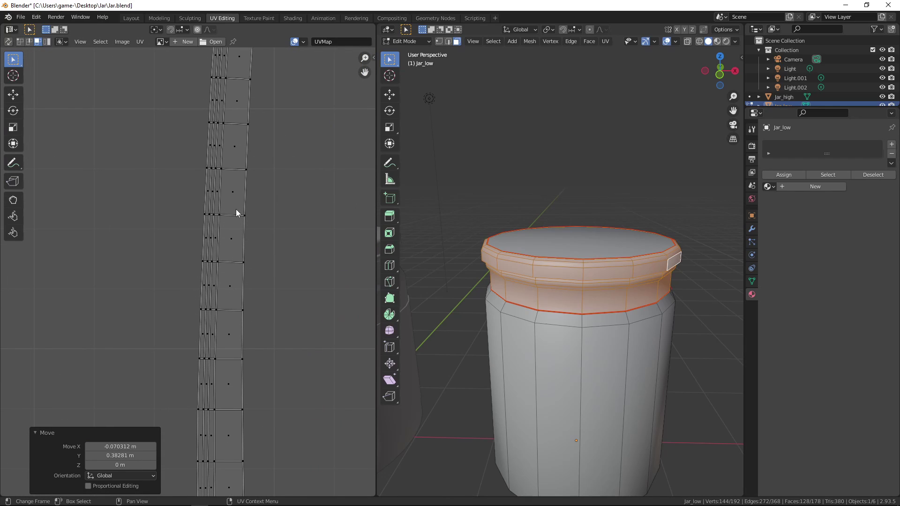
pyautogui.press('2')
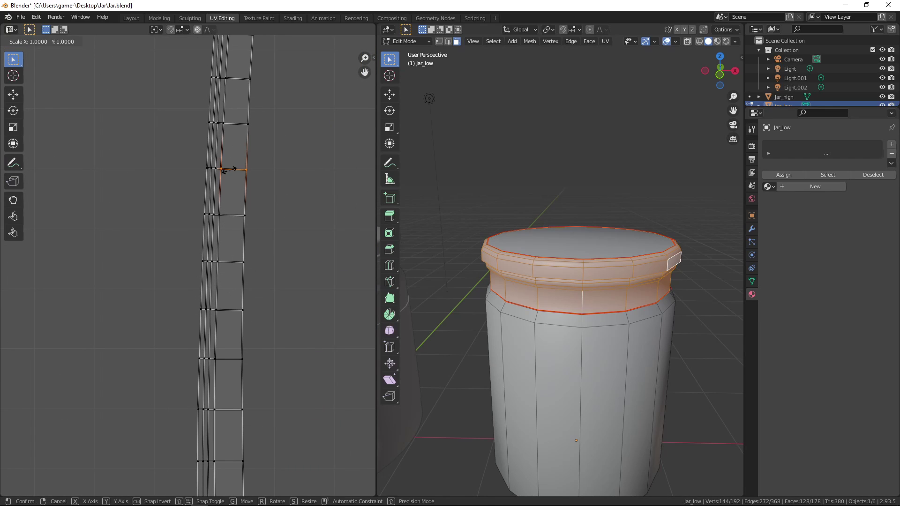
pyautogui.click(235, 215)
pyautogui.click(226, 195)
pyautogui.press('s')
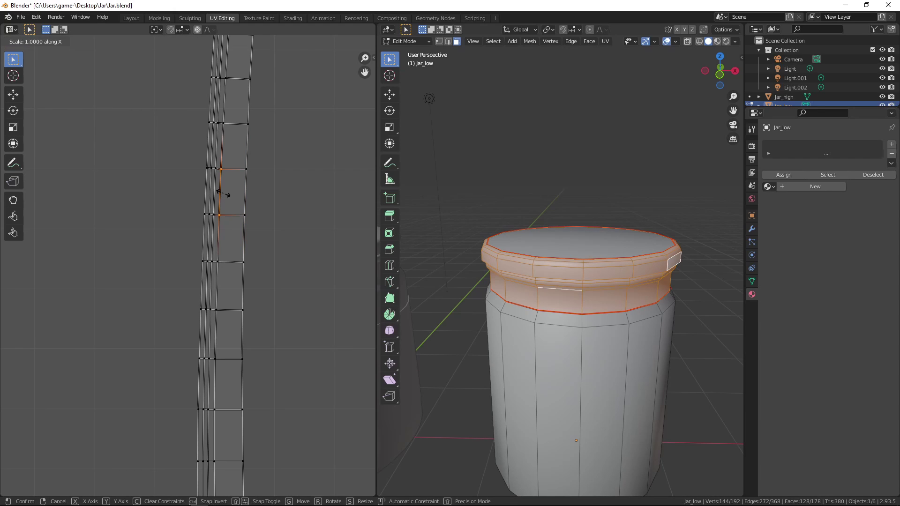
pyautogui.press('x')
pyautogui.press('0')
pyautogui.press('Return')
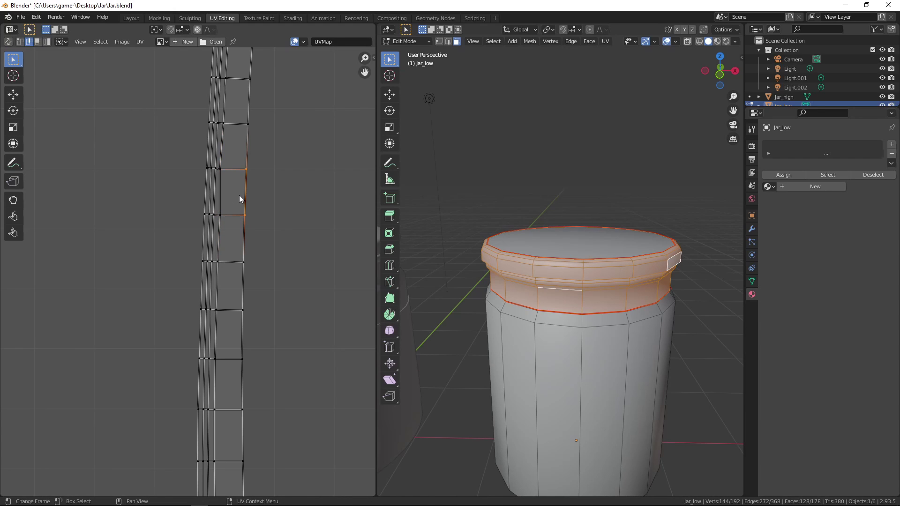
# Straighten the neck's UV strip with Follow Active Quads from its squared quad, using Length Average.
pyautogui.press('3')
pyautogui.click(235, 186)
pyautogui.rightClick(234, 186)
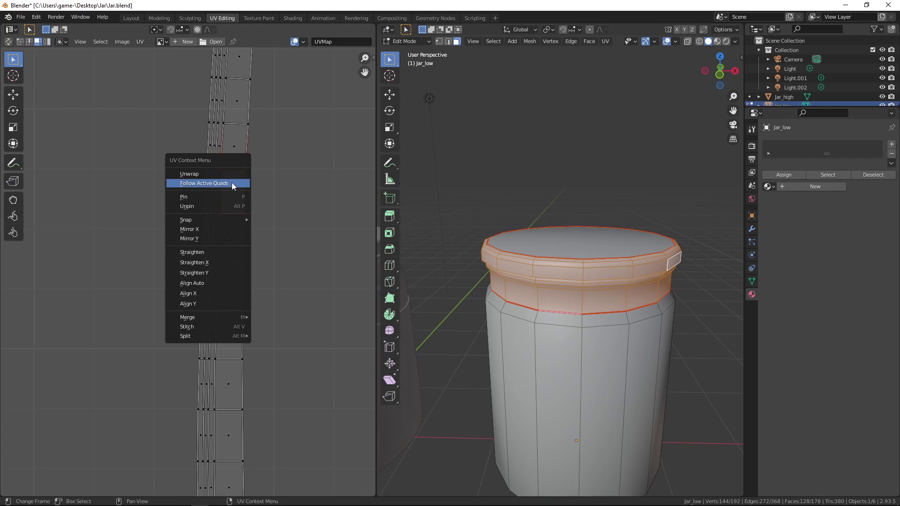
pyautogui.click(232, 183)
pyautogui.scroll(-2, 242, 161)
pyautogui.scroll(1, 236, 176)
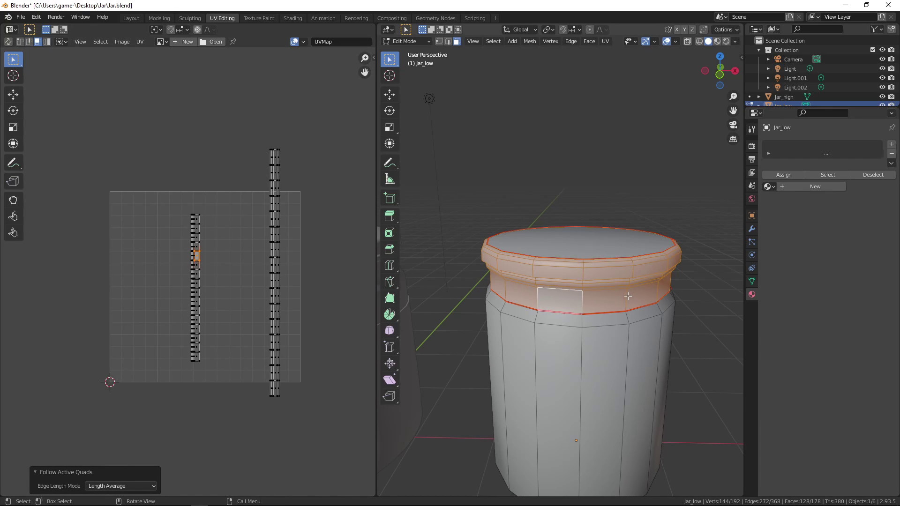
# Select the whole jar mesh so every UV island shows, and select the upper edge of a wide quad in the body's UV strip.
pyautogui.press('a')
pyautogui.scroll(5, 183, 300)
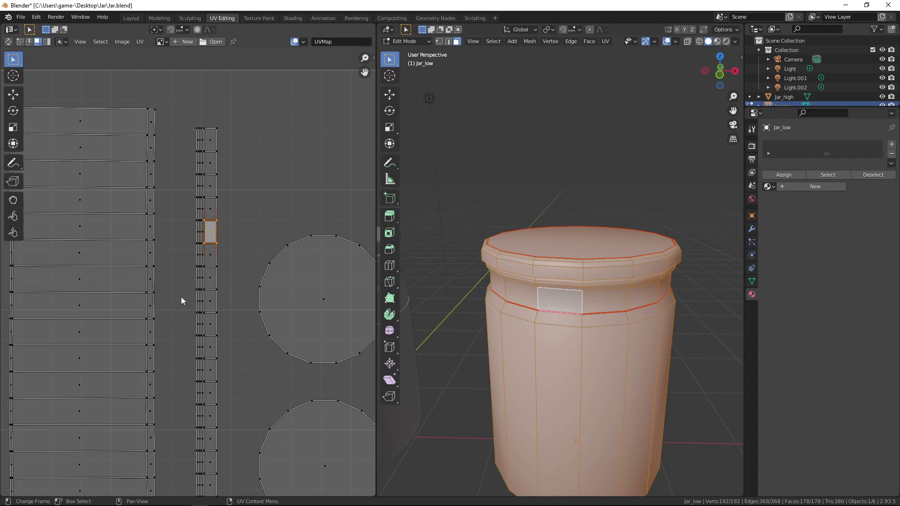
pyautogui.moveTo(138, 305); pyautogui.dragTo(240, 266, button='middle')
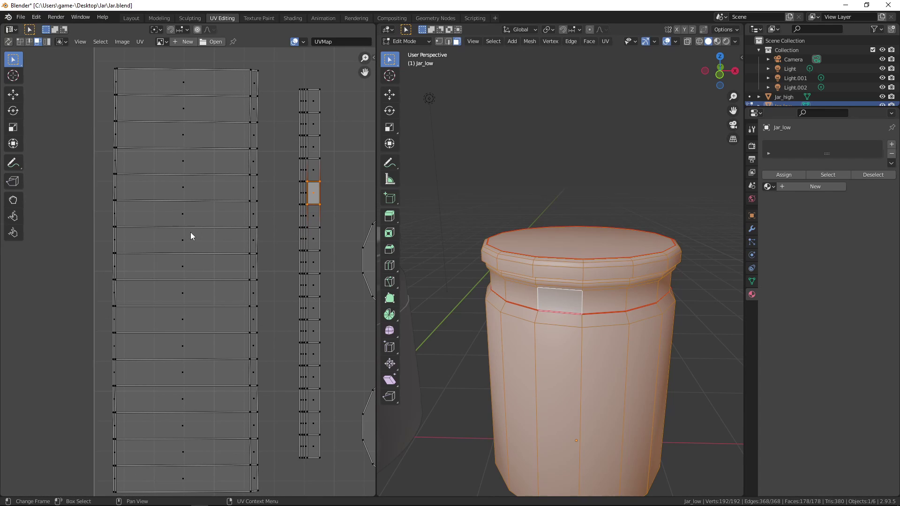
pyautogui.click(204, 234)
pyautogui.press('2')
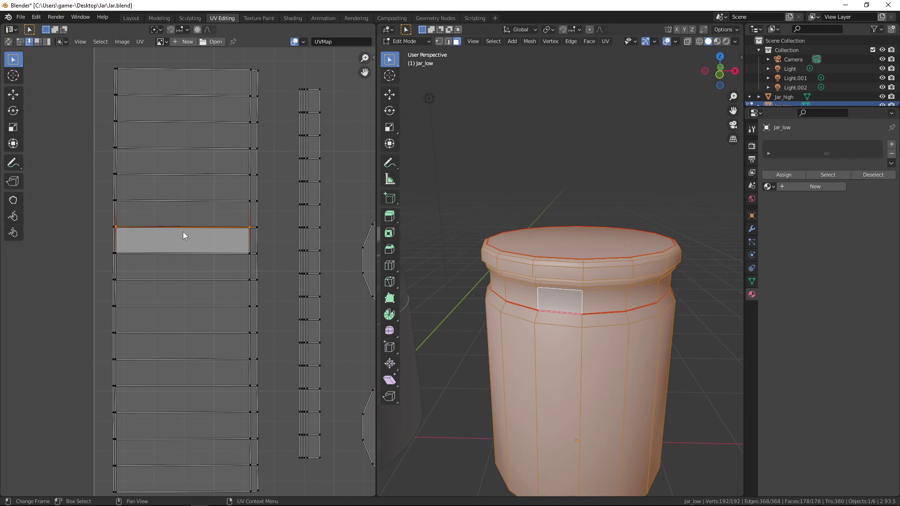
pyautogui.press('s')
pyautogui.press('0')
pyautogui.press('Escape')
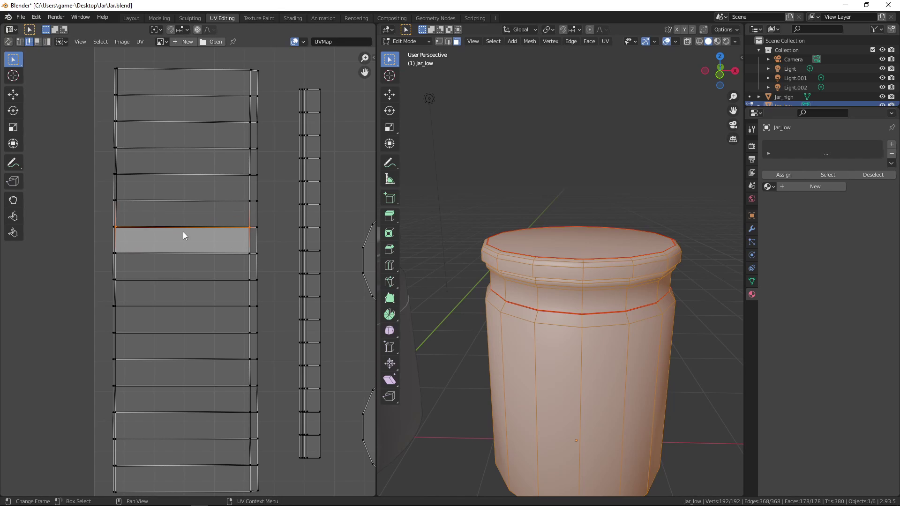
# Straighten two edges of the body-strip quad, scaling its upper edge to 0 along Y and its left edge to 0 along X.
pyautogui.press('s')
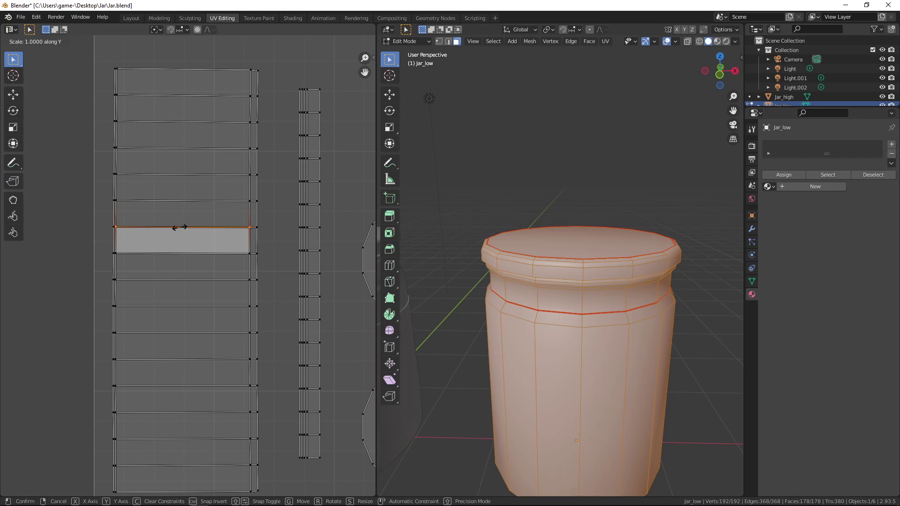
pyautogui.press('y')
pyautogui.press('0')
pyautogui.press('Return')
pyautogui.click(119, 235)
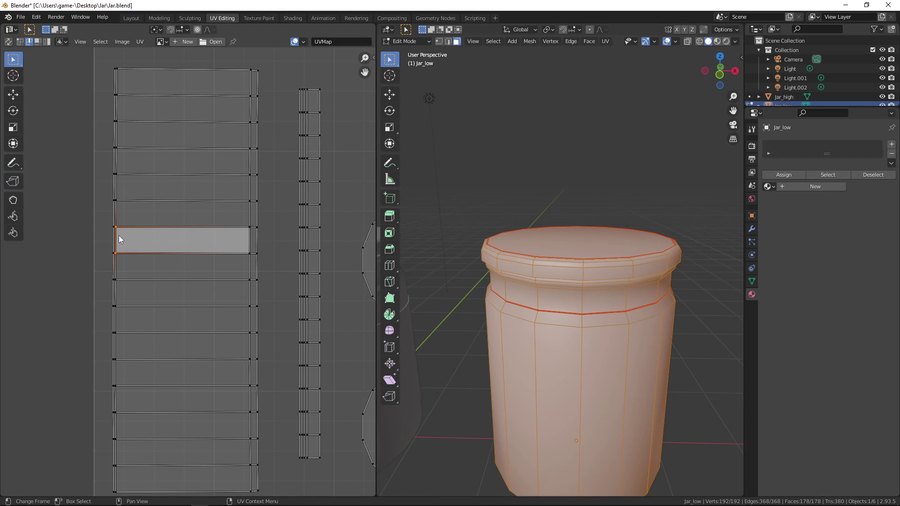
pyautogui.press('s')
pyautogui.press('x')
pyautogui.press('0')
pyautogui.press('Return')
# Finish squaring the body-strip quad, scaling its lower edge to 0 along Y and its right edge to 0 along X.
pyautogui.click(149, 244)
pyautogui.press('s')
pyautogui.press('y')
pyautogui.press('0')
pyautogui.press('Return')
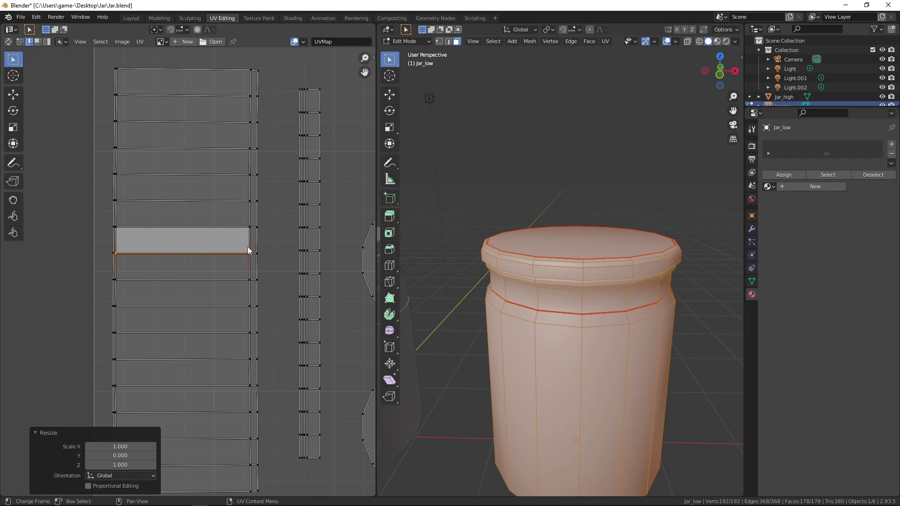
pyautogui.click(249, 240)
pyautogui.press('s')
pyautogui.press('x')
pyautogui.press('0')
pyautogui.press('Return')
# Straighten the body's UV strip with Follow Active Quads from its squared quad, using Length Average.
pyautogui.press('3')
pyautogui.rightClick(197, 243)
pyautogui.click(197, 243)
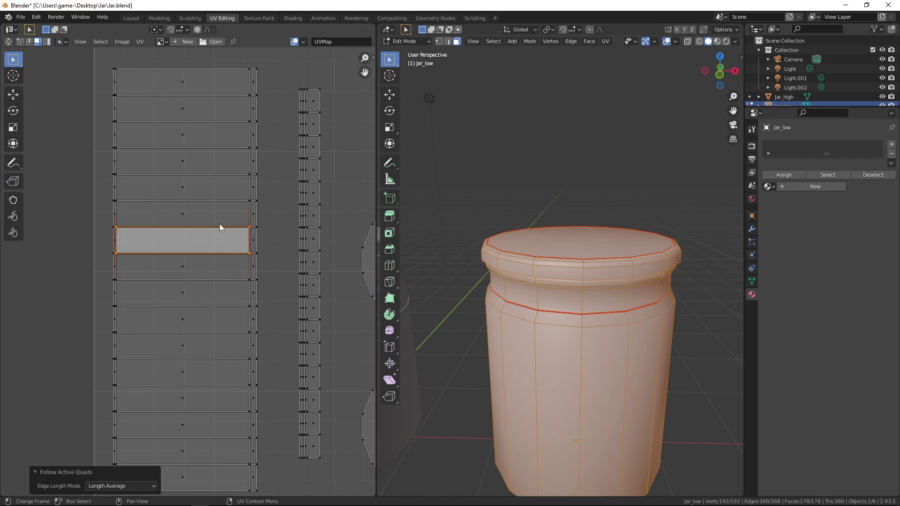
pyautogui.scroll(-5, 246, 221)
pyautogui.scroll(3, 247, 222)
pyautogui.scroll(-2, 248, 221)
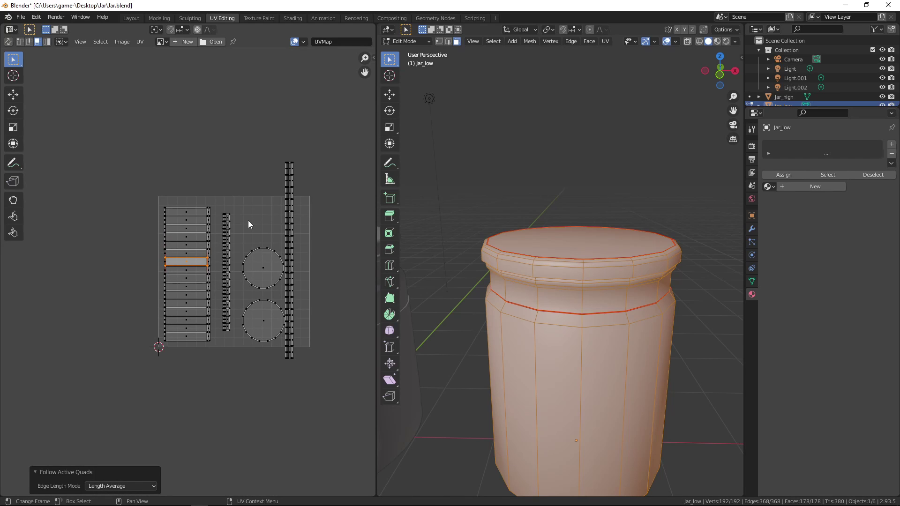
pyautogui.scroll(3, 249, 221)
pyautogui.scroll(-2, 246, 230)
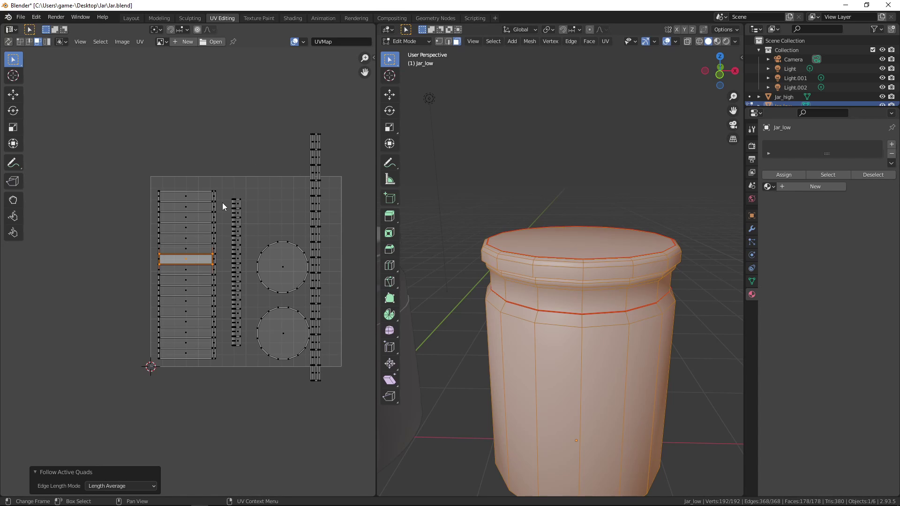
# Select all of Jar_low's UV islands.
pyautogui.press('a')
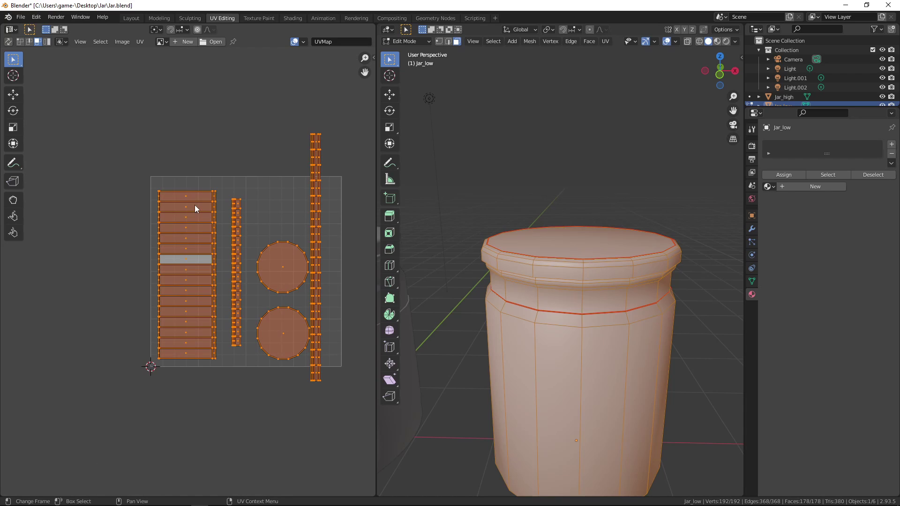
pyautogui.scroll(3, 201, 228)
pyautogui.scroll(1, 198, 234)
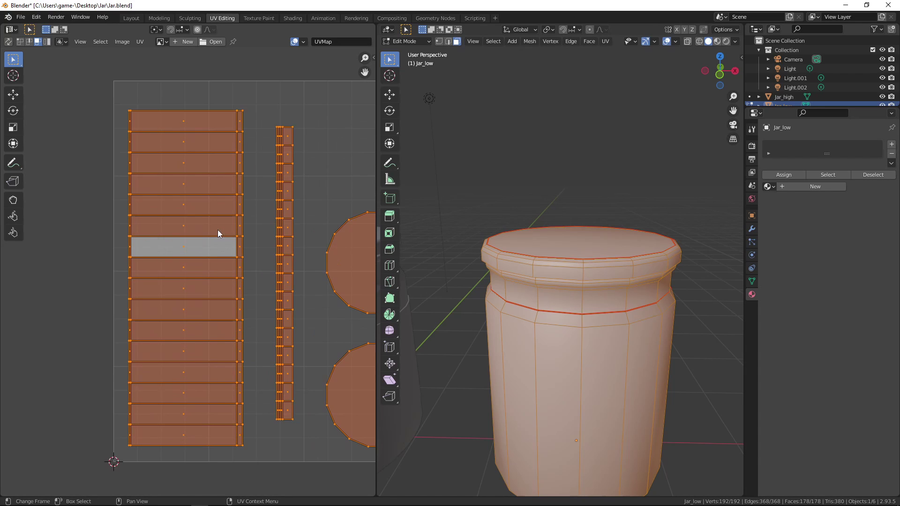
pyautogui.moveTo(616, 380); pyautogui.dragTo(628, 365, button='middle')
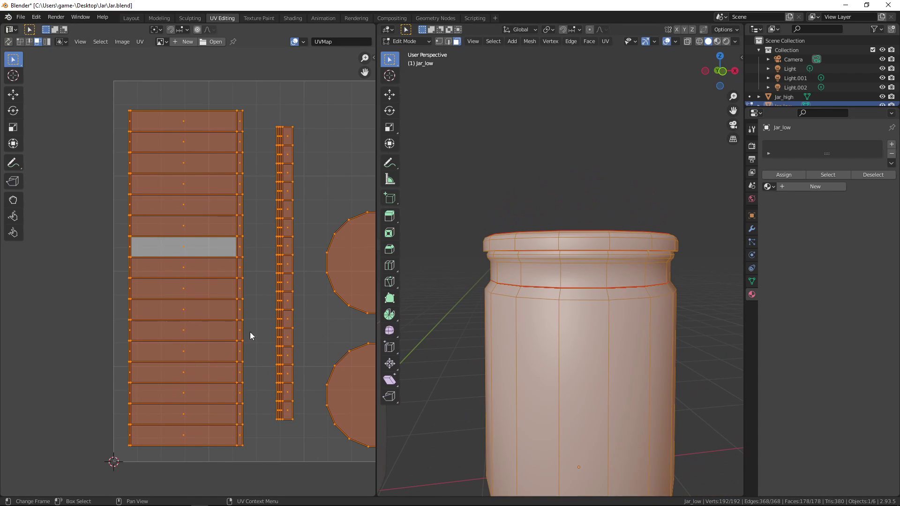
pyautogui.scroll(-6, 256, 323)
pyautogui.write('r')
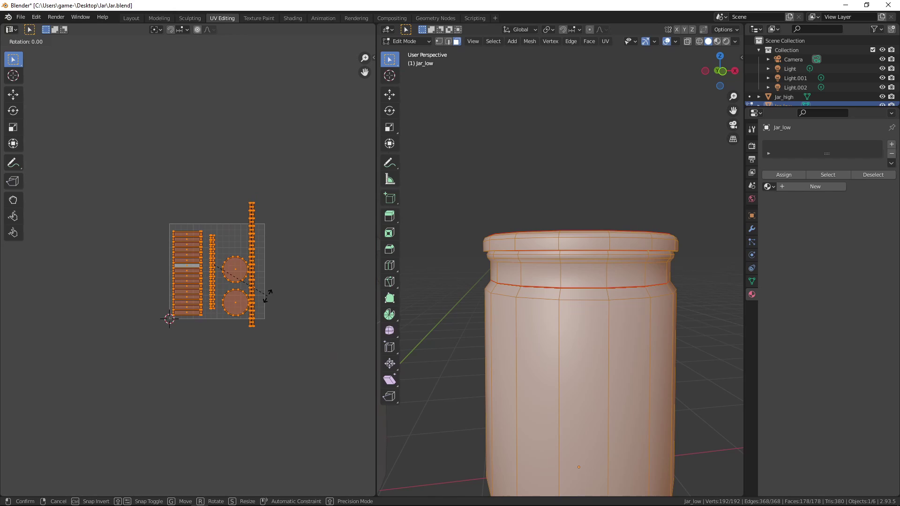
pyautogui.write('-90')
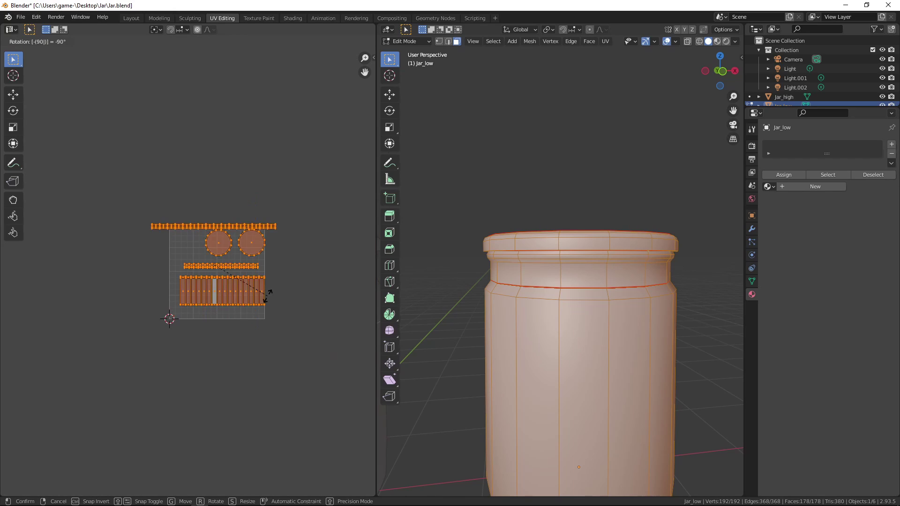
pyautogui.write('0')
pyautogui.press('Escape')
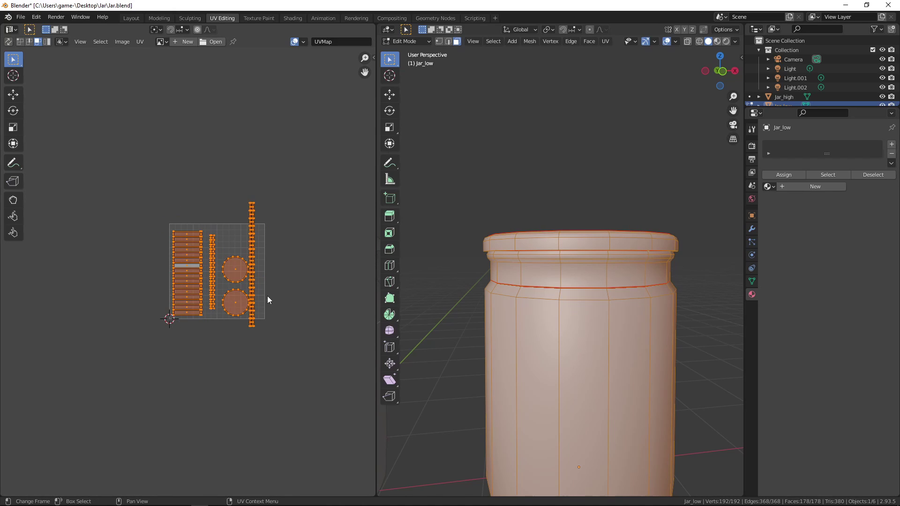
# Rotate all UV islands by -90° so the straightened strips run horizontally.
pyautogui.write('r-90')
pyautogui.press('Return')
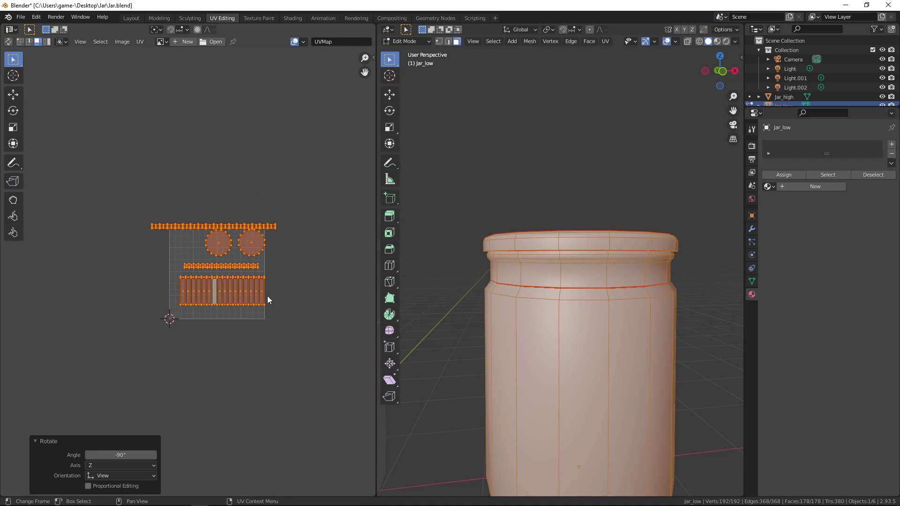
pyautogui.scroll(1, 267, 296)
pyautogui.scroll(3, 272, 269)
pyautogui.moveTo(285, 268); pyautogui.dragTo(223, 270, button='middle')
pyautogui.press('s')
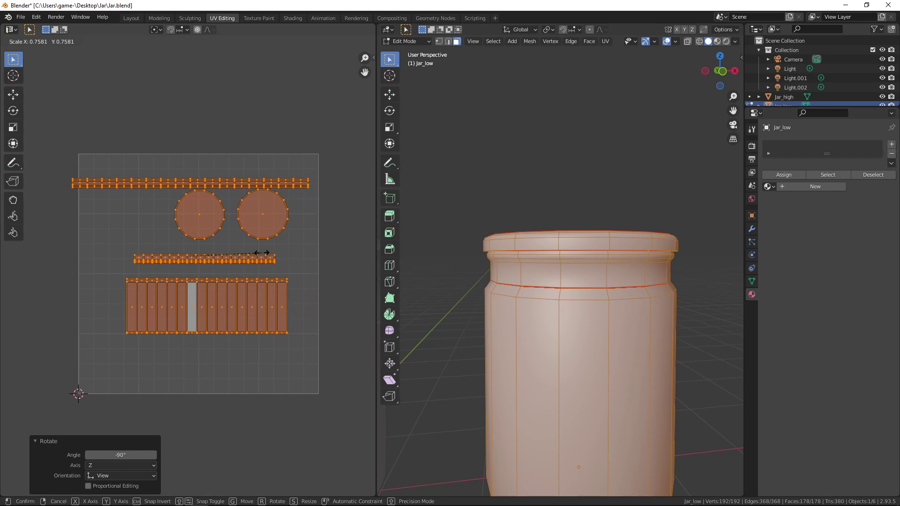
pyautogui.rightClick(309, 263)
pyautogui.scroll(-3, 187, 271)
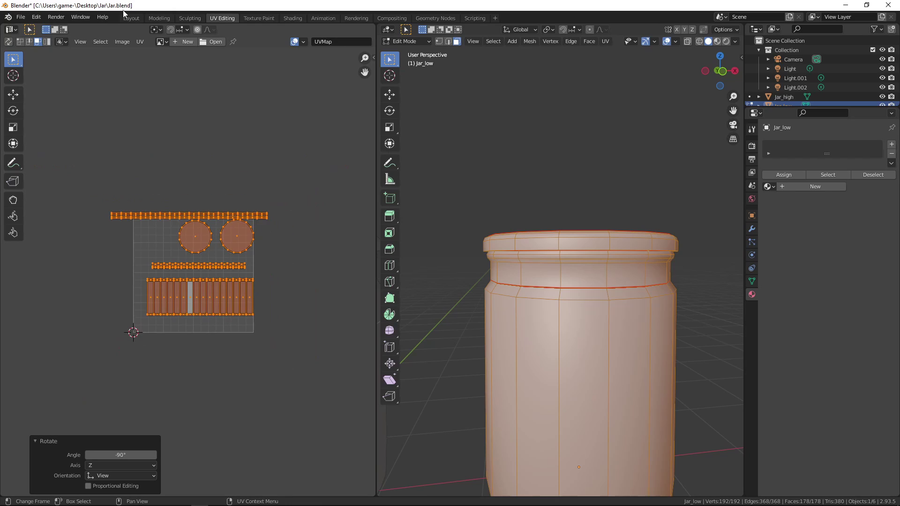
# Equalize the relative size of all UV islands with Average Islands Scale.
pyautogui.click(140, 41)
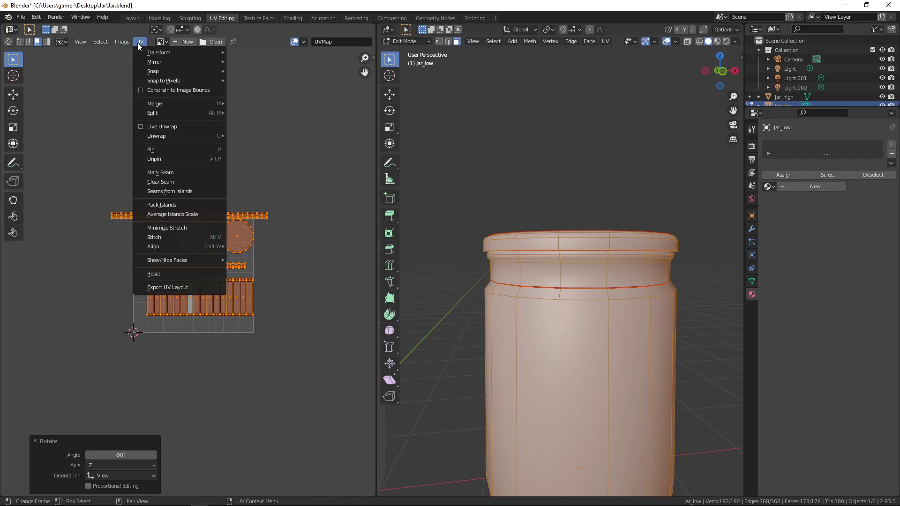
pyautogui.click(177, 215)
pyautogui.scroll(-4, 307, 269)
pyautogui.scroll(7, 308, 270)
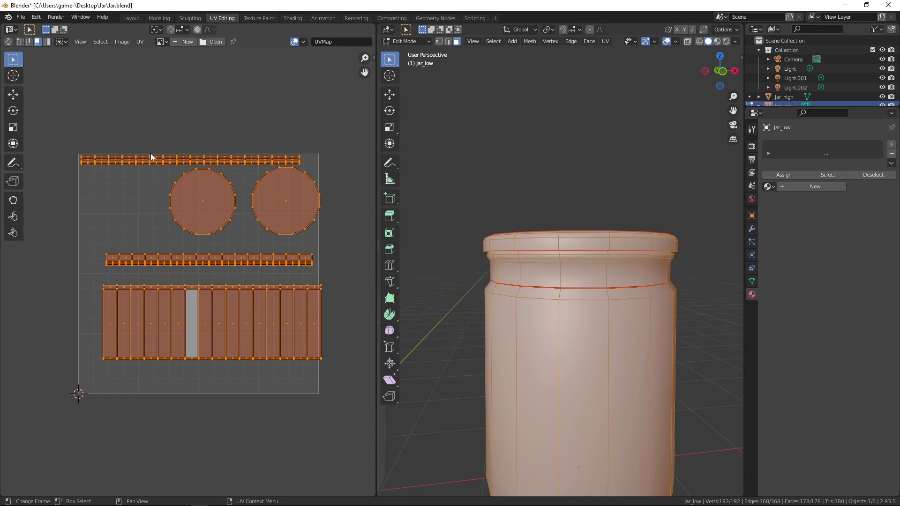
pyautogui.scroll(-1, 188, 177)
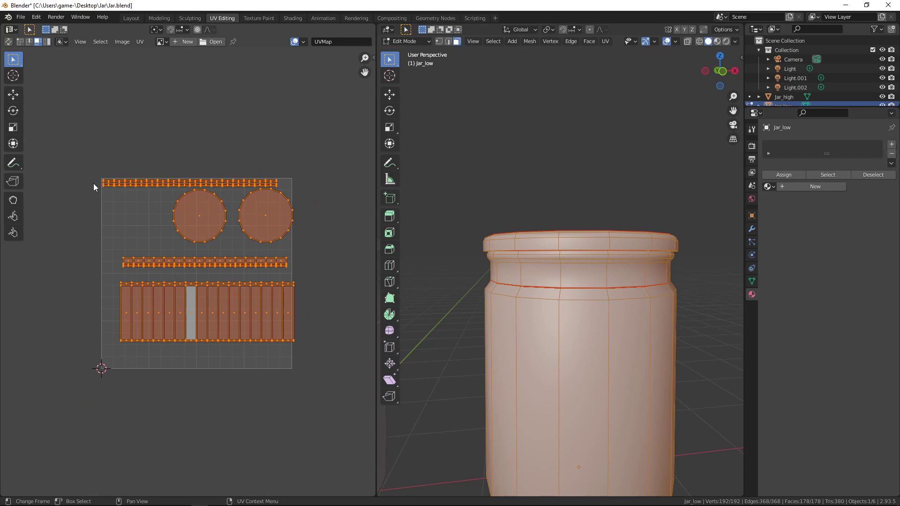
pyautogui.click(140, 42)
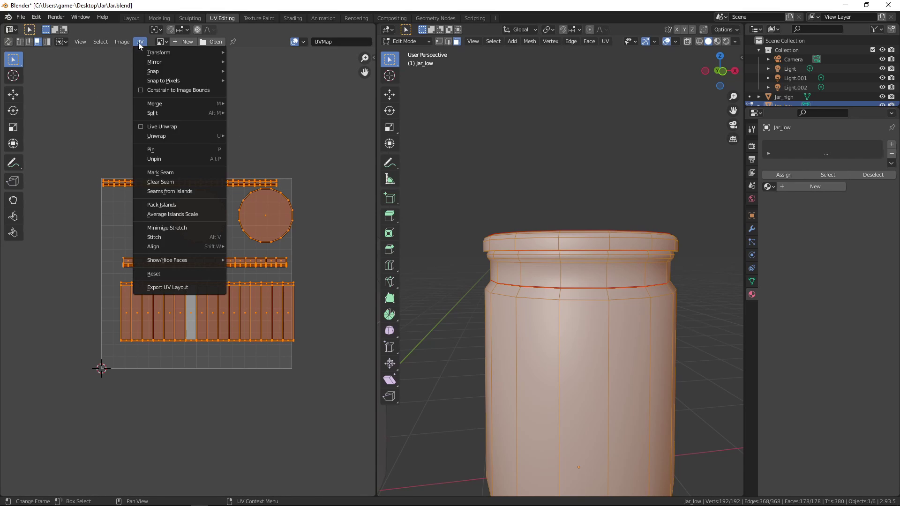
pyautogui.click(140, 41)
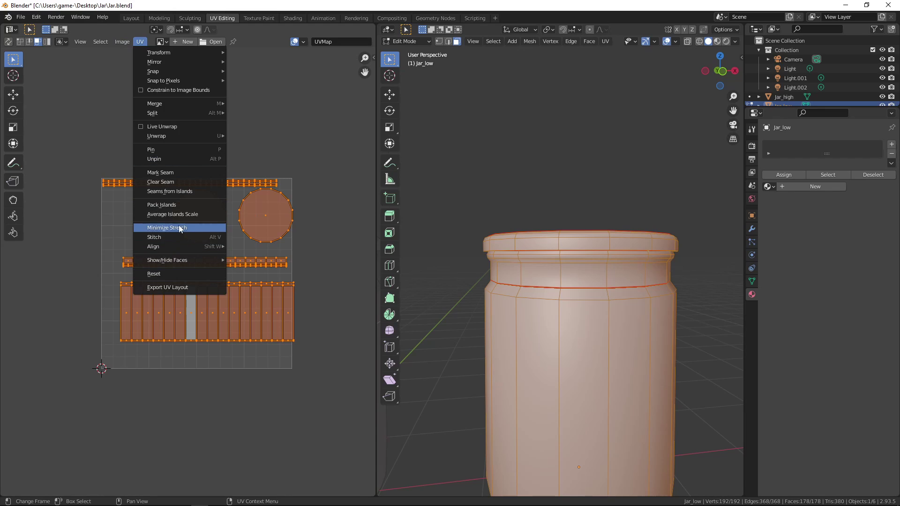
pyautogui.click(197, 215)
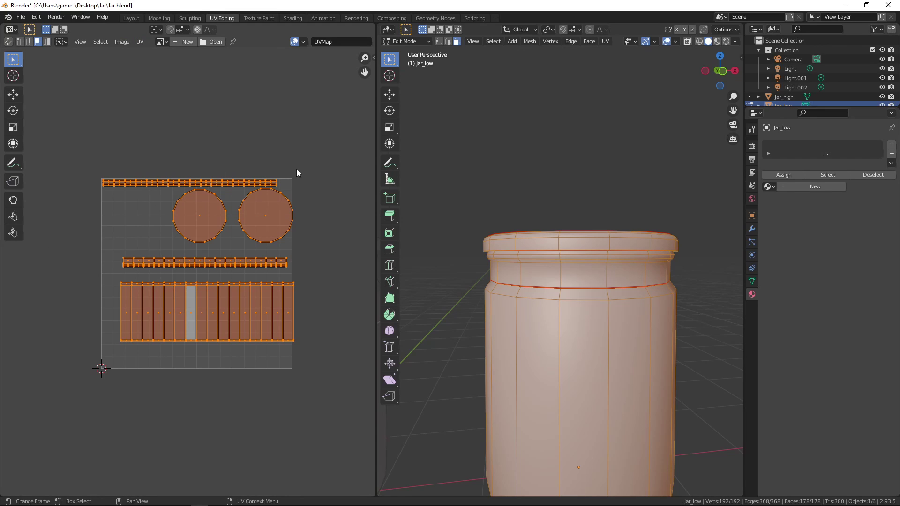
# Move all UV islands about -0.047 m in X and -0.079 m in Y, and the lid-rim strip alone about 0.079 m and 0.022 m.
pyautogui.press('g')
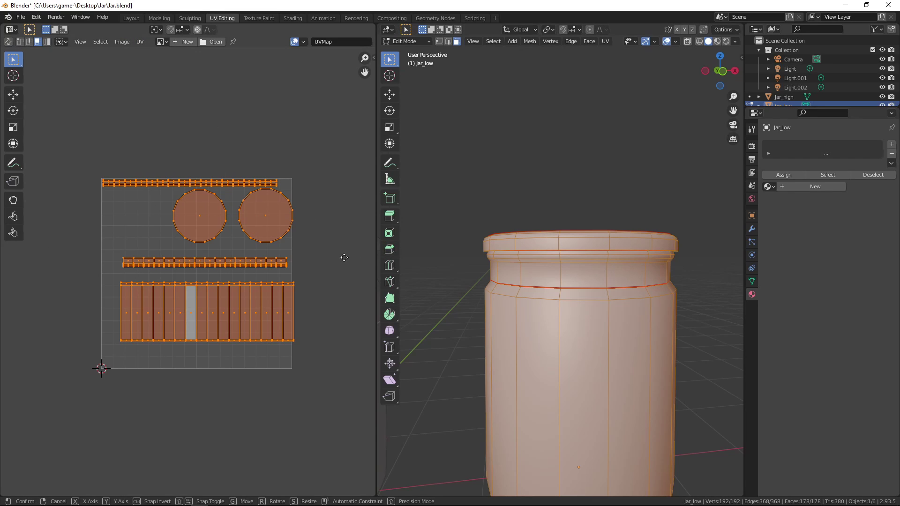
pyautogui.click(334, 269)
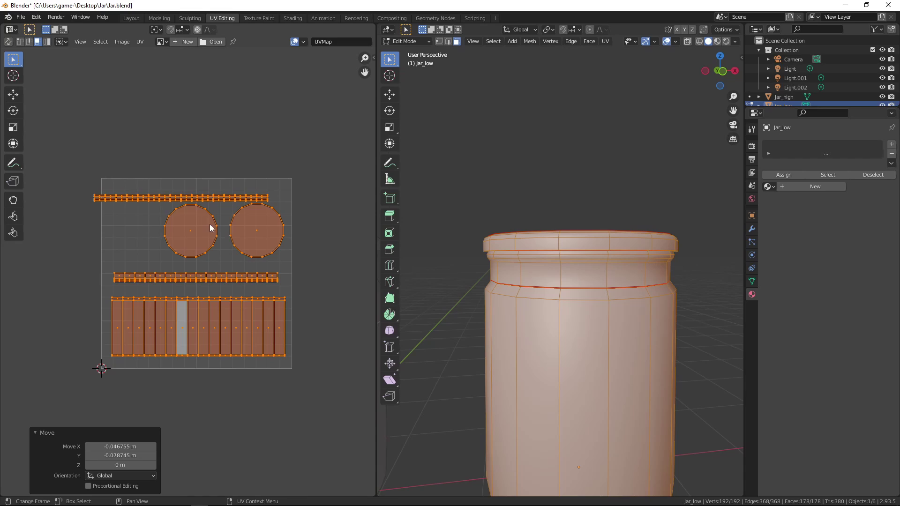
pyautogui.click(196, 197)
pyautogui.press('l')
pyautogui.press('g')
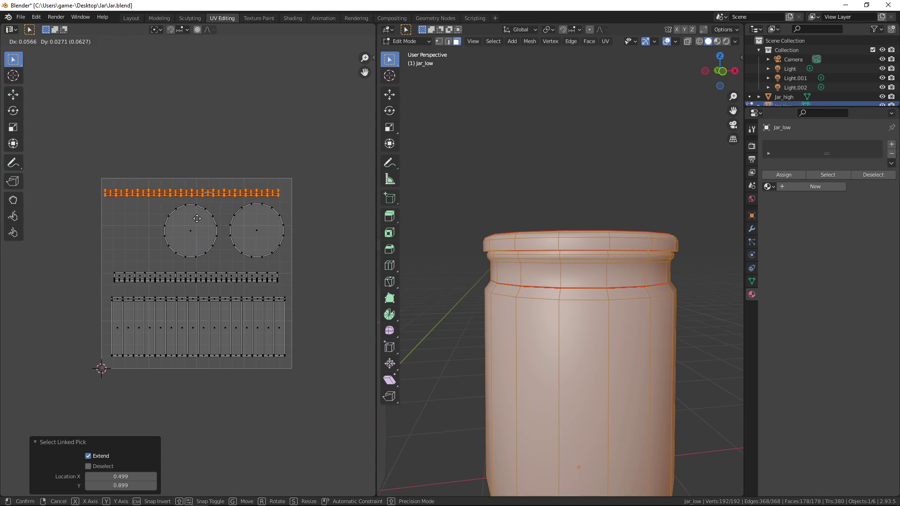
pyautogui.click(201, 220)
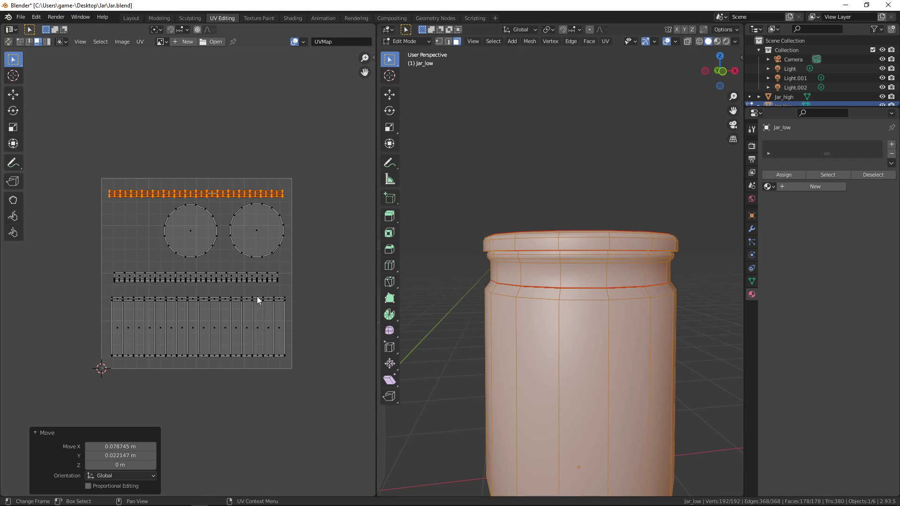
# Move both circular UV islands about -0.16 m in X and -0.03 m in Y, and shift the right circle about 0.06 m in X.
pyautogui.press('a')
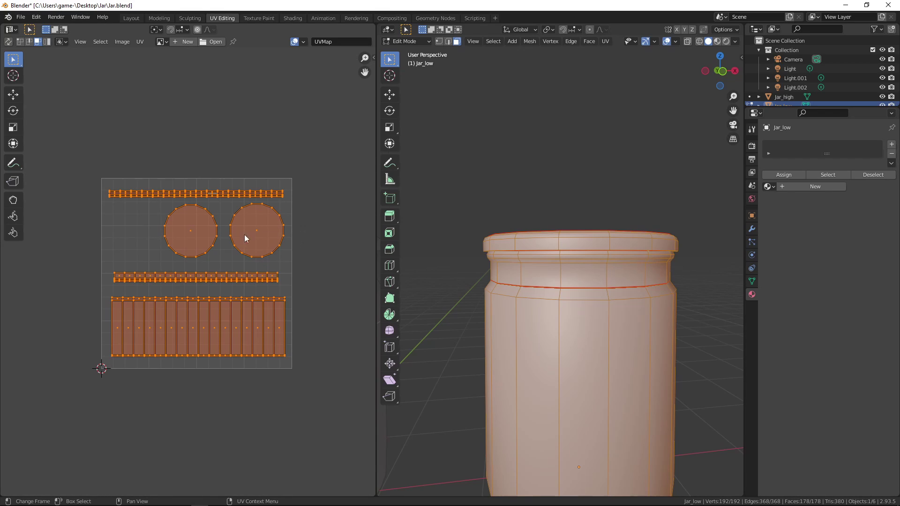
pyautogui.click(203, 233)
pyautogui.keyDown('shift'); pyautogui.click(255, 235); pyautogui.keyUp('shift')
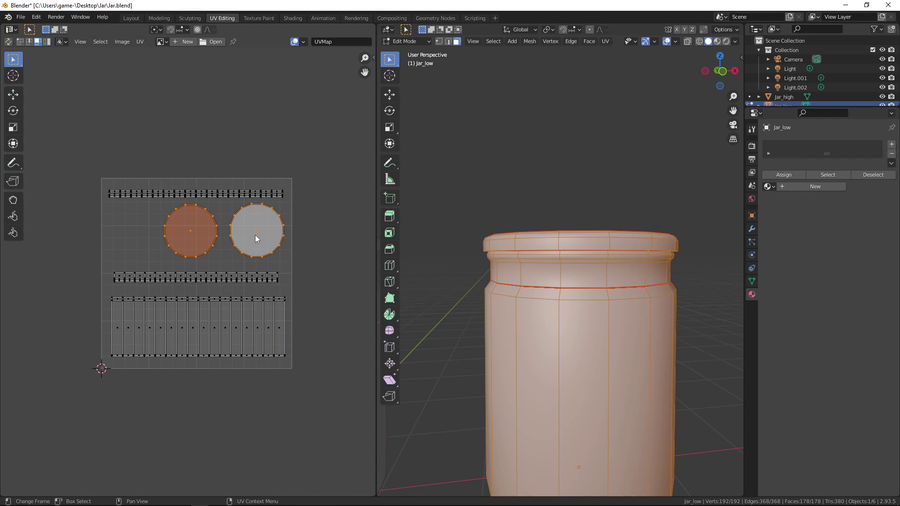
pyautogui.press('g')
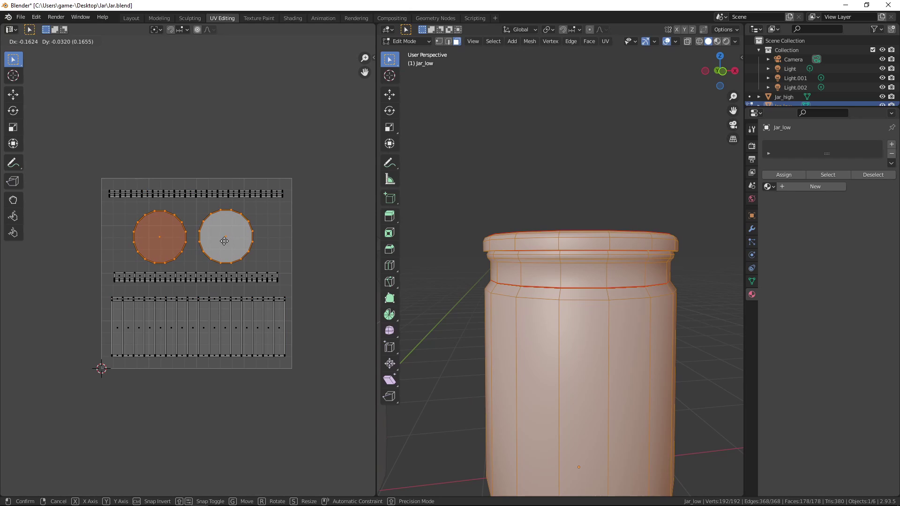
pyautogui.click(224, 241)
pyautogui.click(226, 240)
pyautogui.press('g')
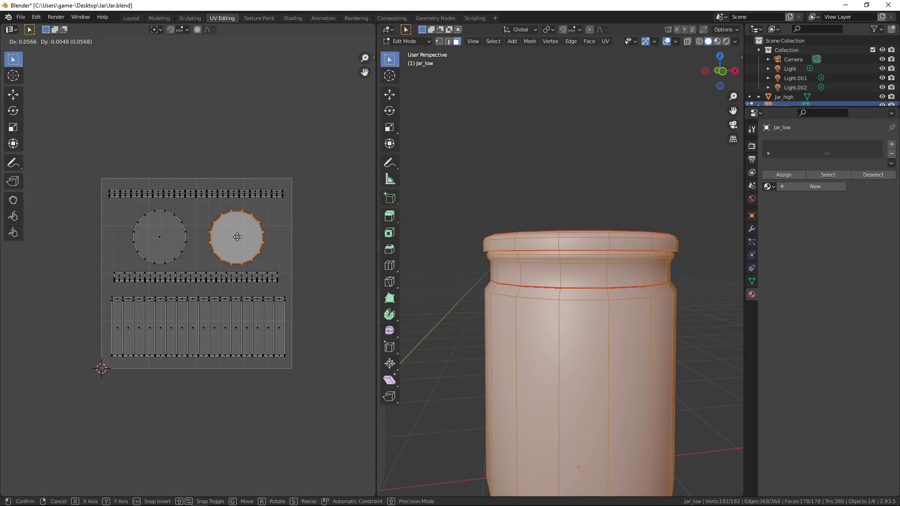
pyautogui.click(238, 236)
# Scale all UV islands up by about 1.067, each around its own centre using the Individual Origins pivot.
pyautogui.moveTo(60, 141); pyautogui.dragTo(305, 421)
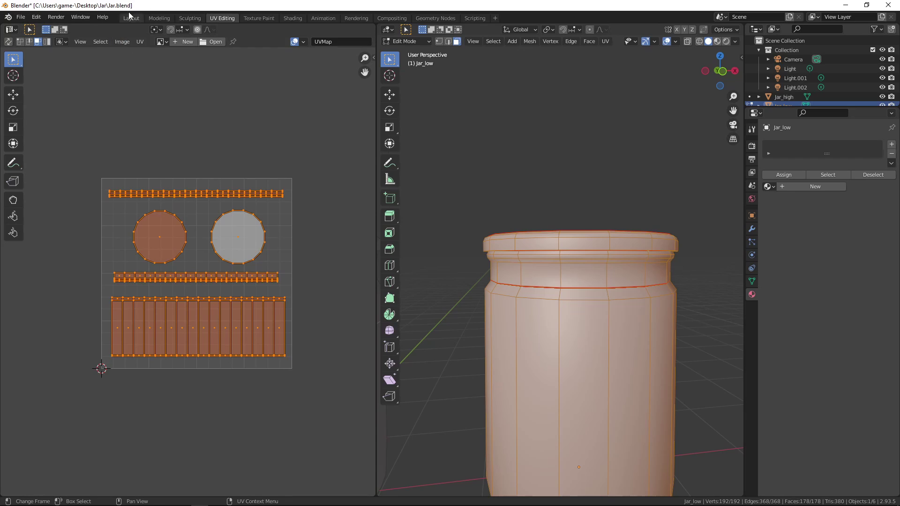
pyautogui.click(157, 29)
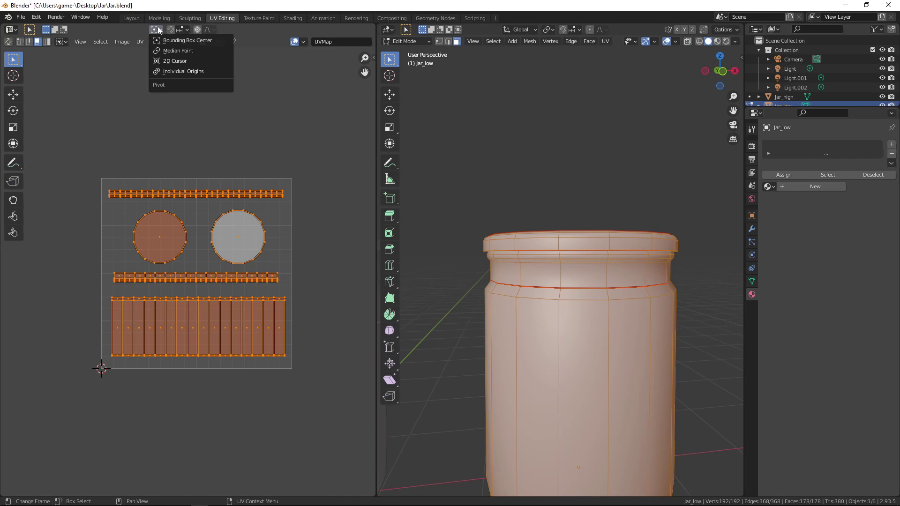
pyautogui.click(173, 73)
pyautogui.press('s')
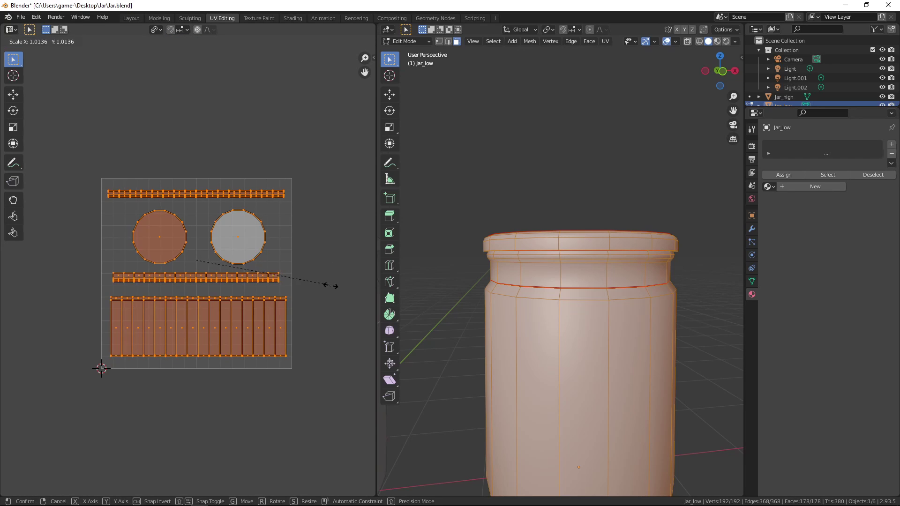
pyautogui.click(7, 316)
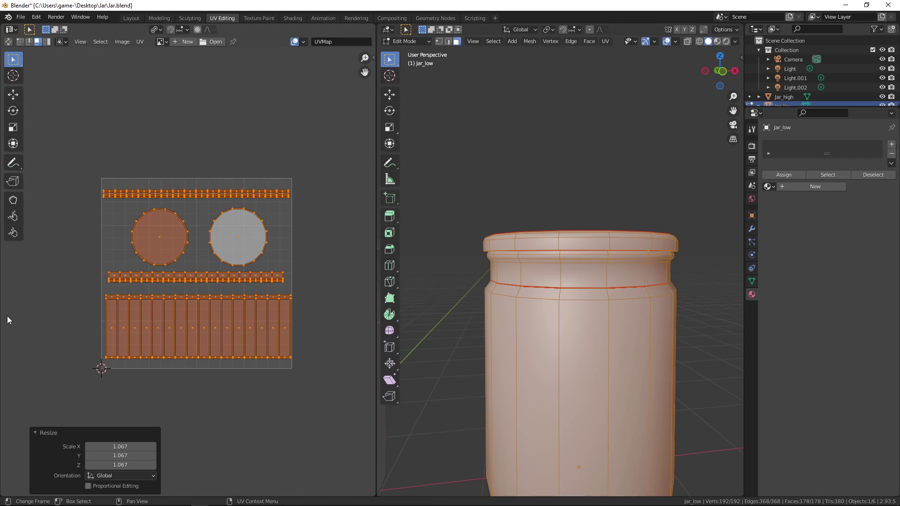
# Move all UV islands about -0.005 m in X and -0.015 m in Y, restore the Median Point pivot, and return to Object Mode.
pyautogui.press('g')
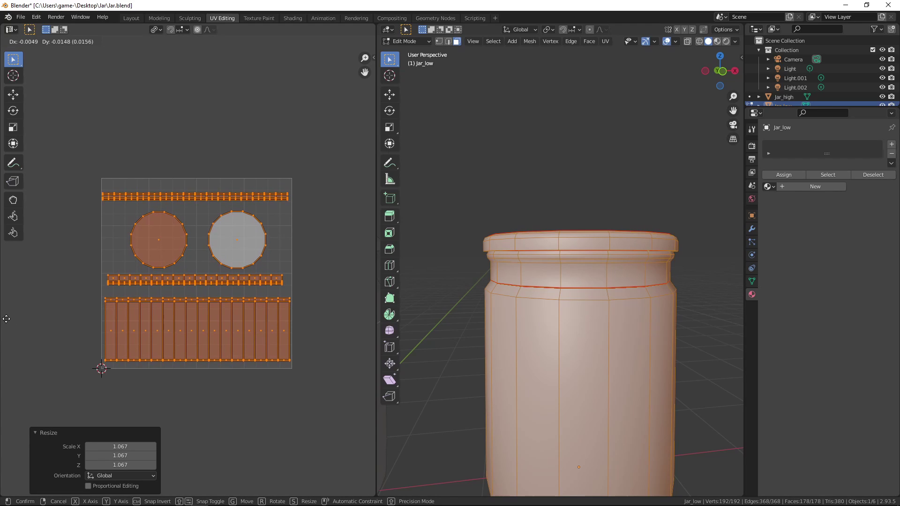
pyautogui.click(8, 260)
pyautogui.click(156, 34)
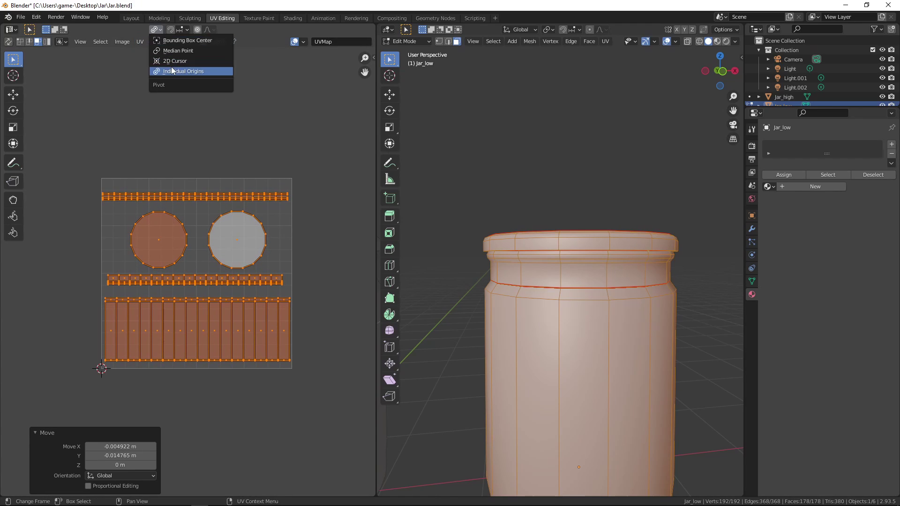
pyautogui.click(174, 48)
pyautogui.click(313, 240)
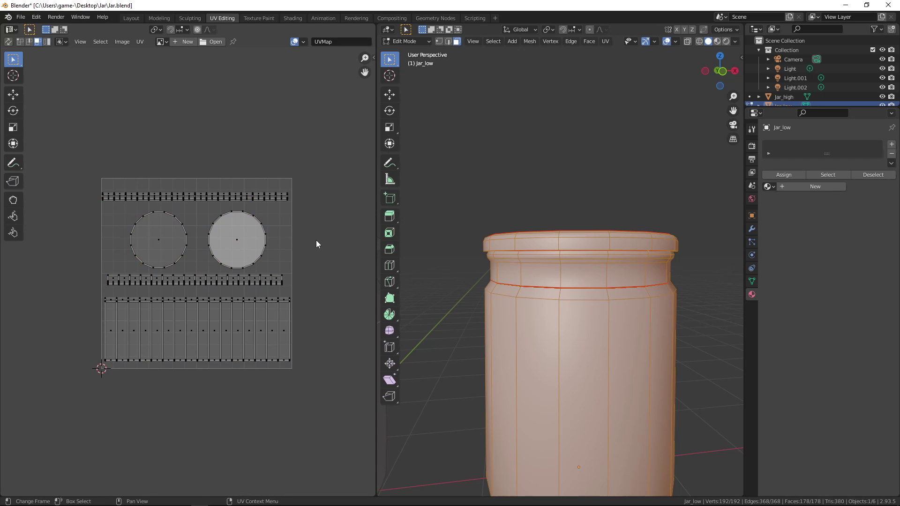
pyautogui.press('Tab')
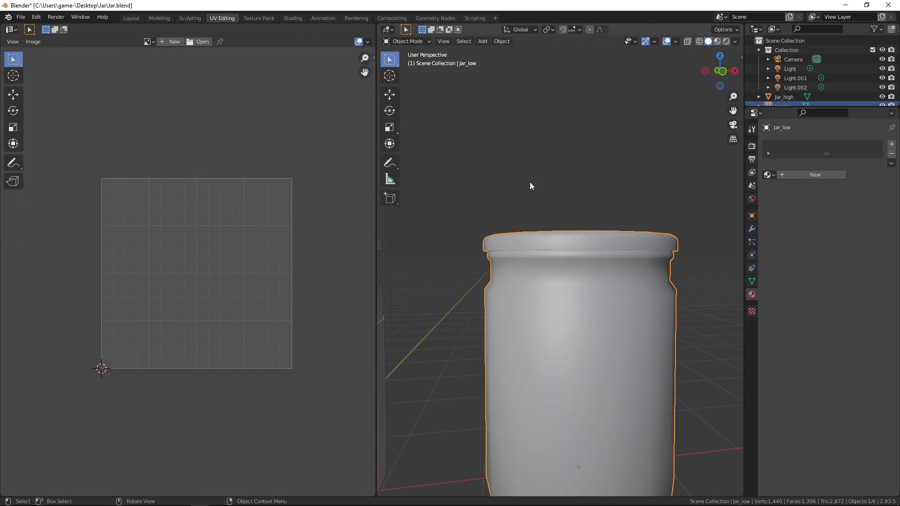
# Export only the selected Jar_high object in FBX format as Jar_high.fbx in the Jar folder.
pyautogui.scroll(-3, 530, 181)
pyautogui.moveTo(569, 210); pyautogui.dragTo(531, 274, button='middle')
pyautogui.click(475, 274)
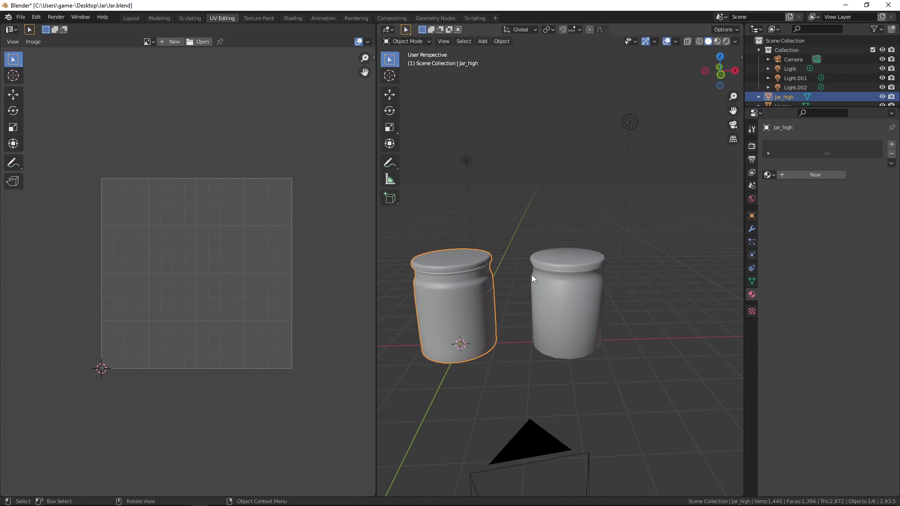
pyautogui.click(21, 17)
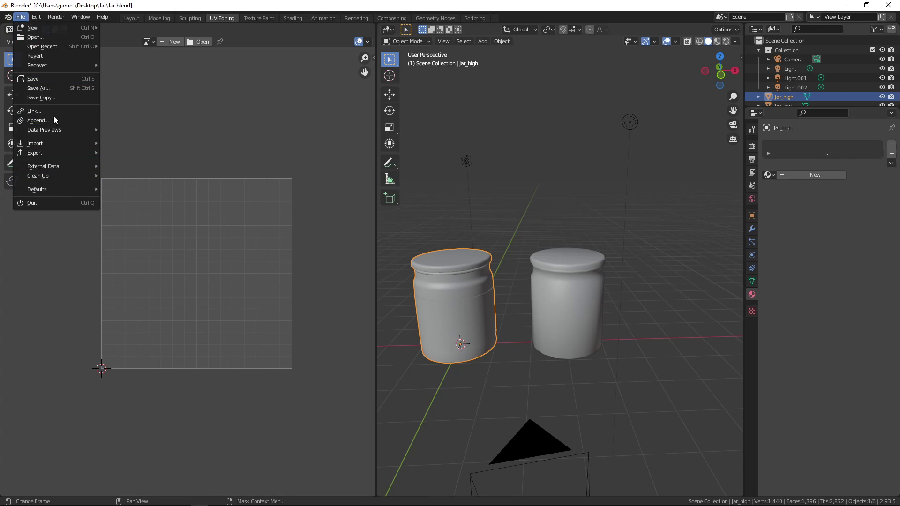
pyautogui.moveTo(31, 156)
pyautogui.click(143, 226)
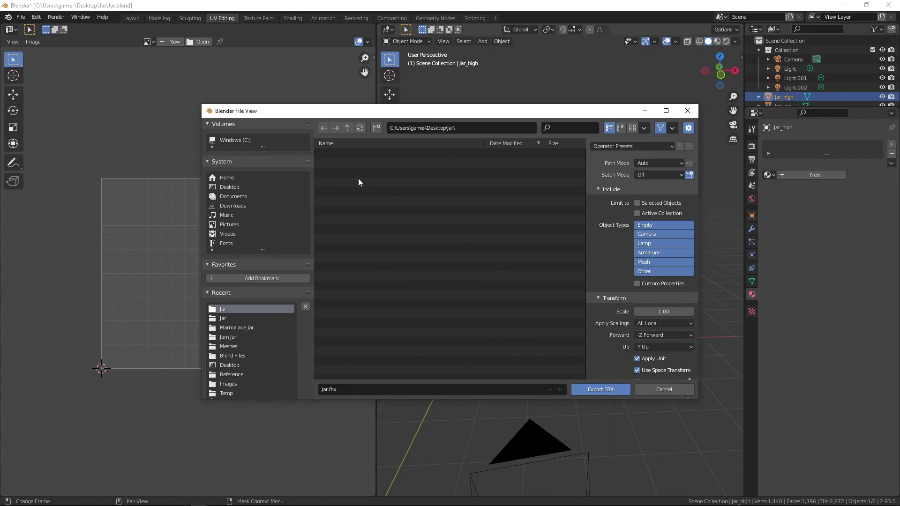
pyautogui.click(347, 391)
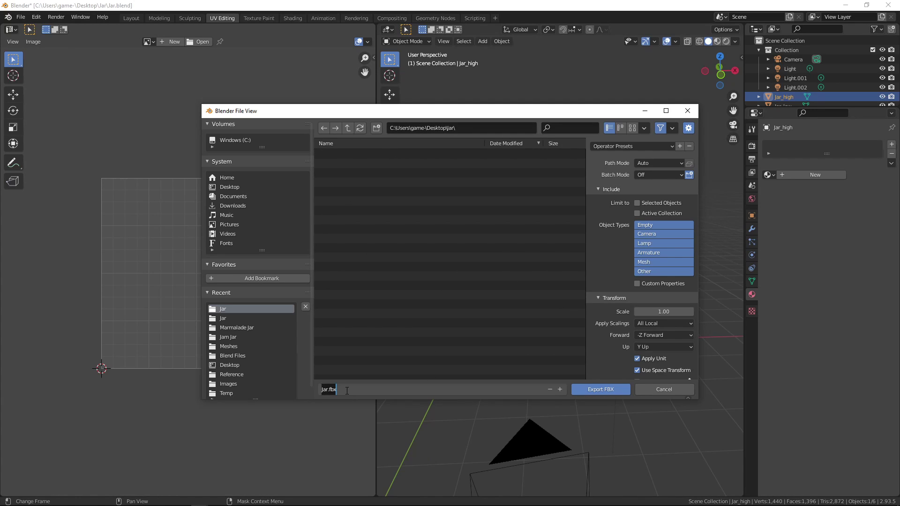
pyautogui.press('BackSpace')
pyautogui.write('Jar_high')
pyautogui.click(636, 202)
pyautogui.scroll(-3, 615, 318)
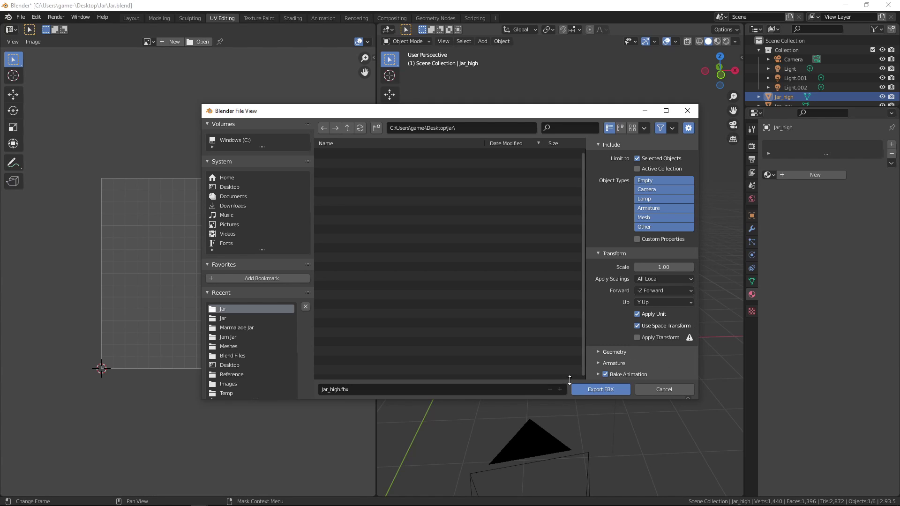
pyautogui.click(600, 391)
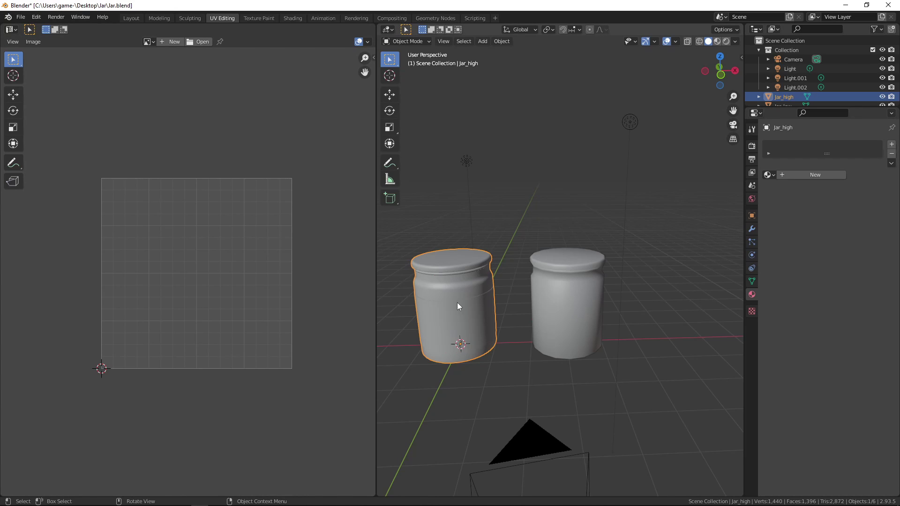
# Hide Jar_high and clear the location of Jar_low so it sits at the world origin.
pyautogui.press('h')
pyautogui.click(564, 287)
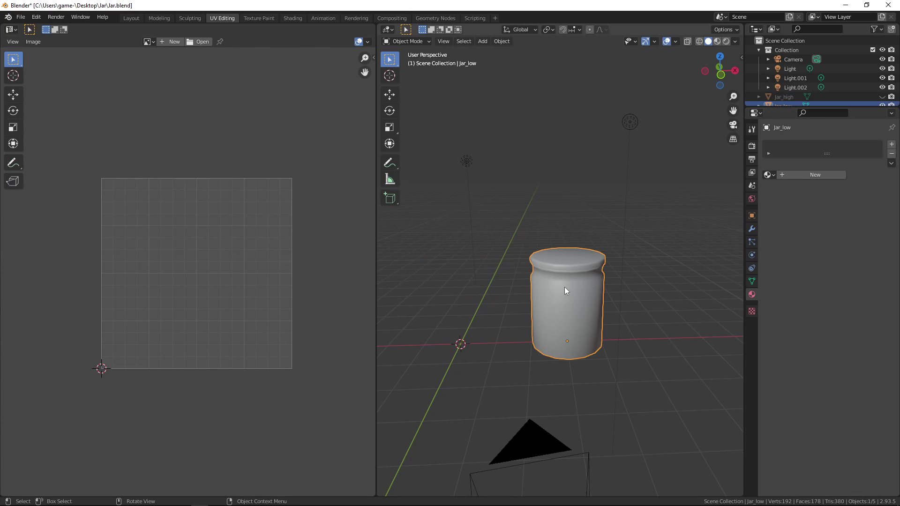
pyautogui.moveTo(555, 333); pyautogui.dragTo(537, 325, button='middle')
pyautogui.hotkey('alt', 'g')
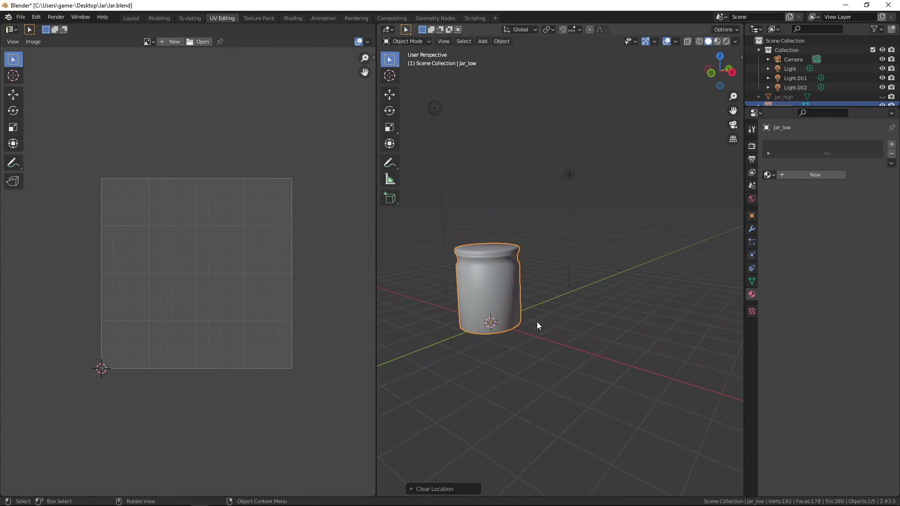
# Export only the selected Jar_low object in FBX format as Jar_low.fbx in the Jar folder, and check its transform values.
pyautogui.click(20, 17)
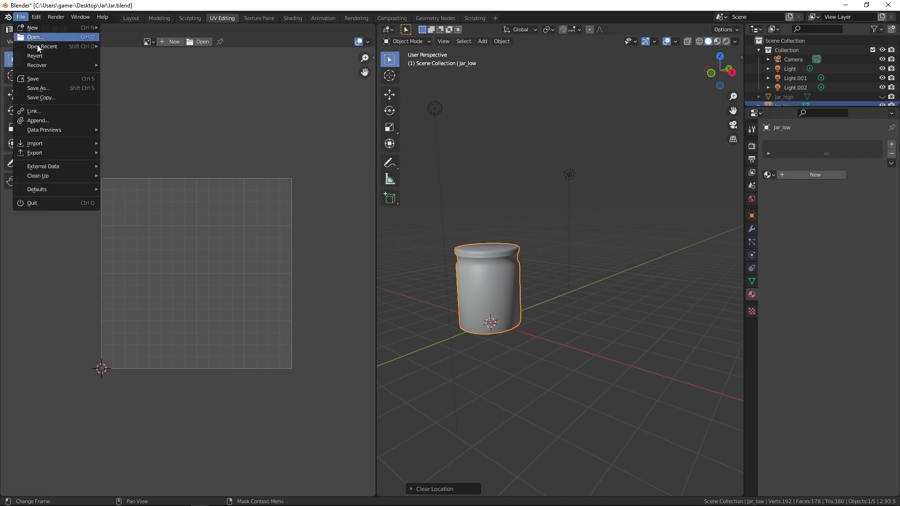
pyautogui.moveTo(46, 162)
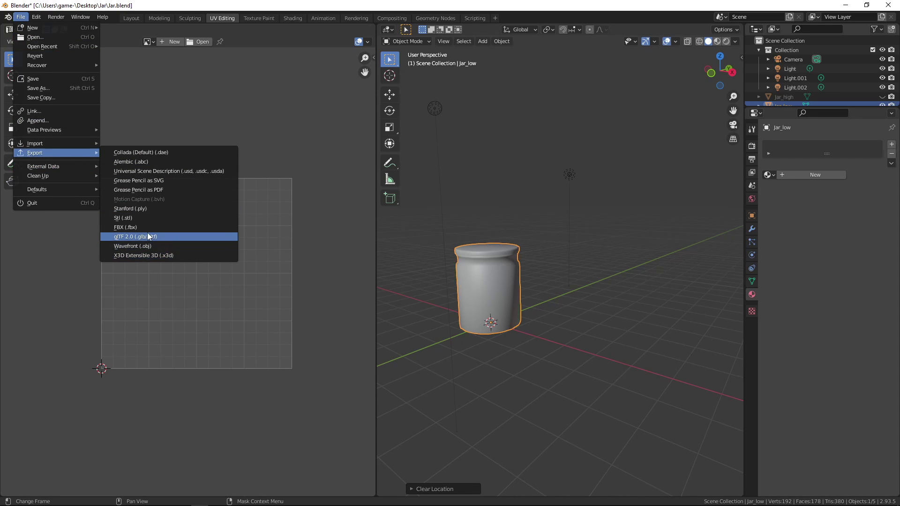
pyautogui.click(173, 227)
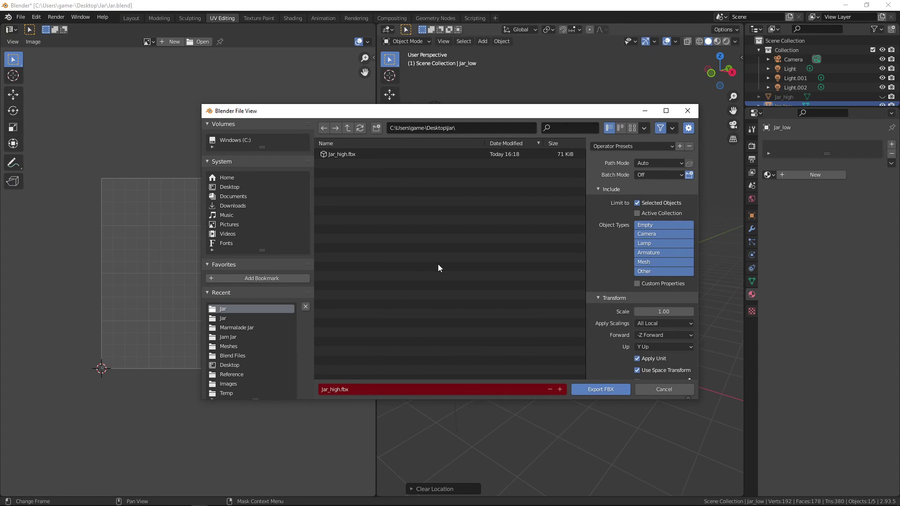
pyautogui.click(331, 392)
pyautogui.click(338, 392)
pyautogui.press('BackSpace')
pyautogui.press('BackSpace')
pyautogui.press('BackSpace')
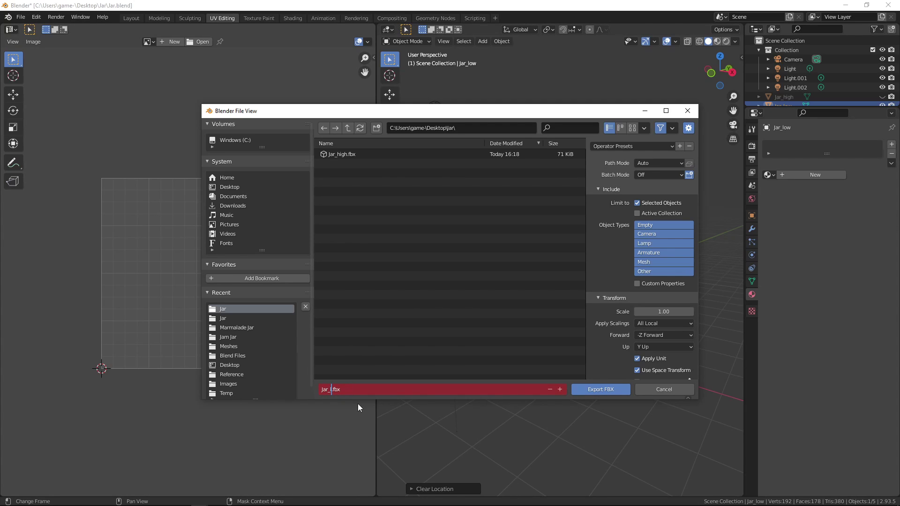
pyautogui.click(601, 392)
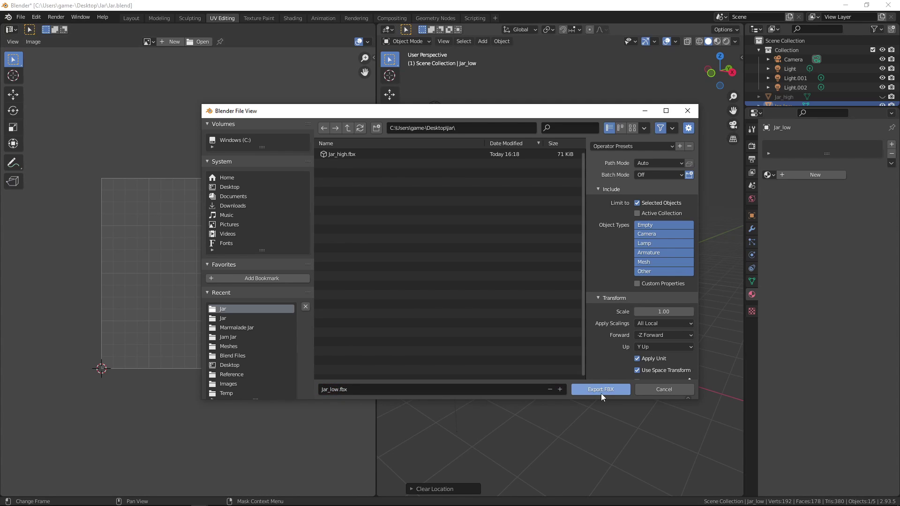
pyautogui.click(600, 393)
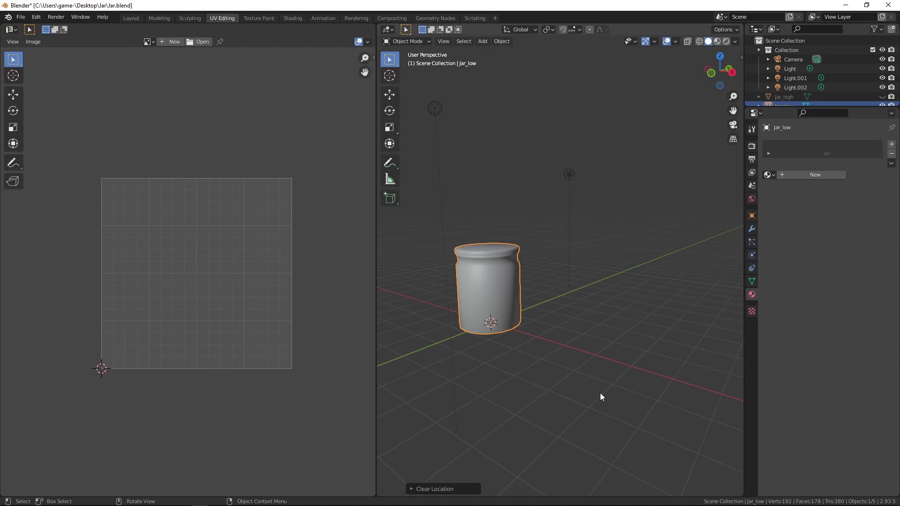
pyautogui.press('n')
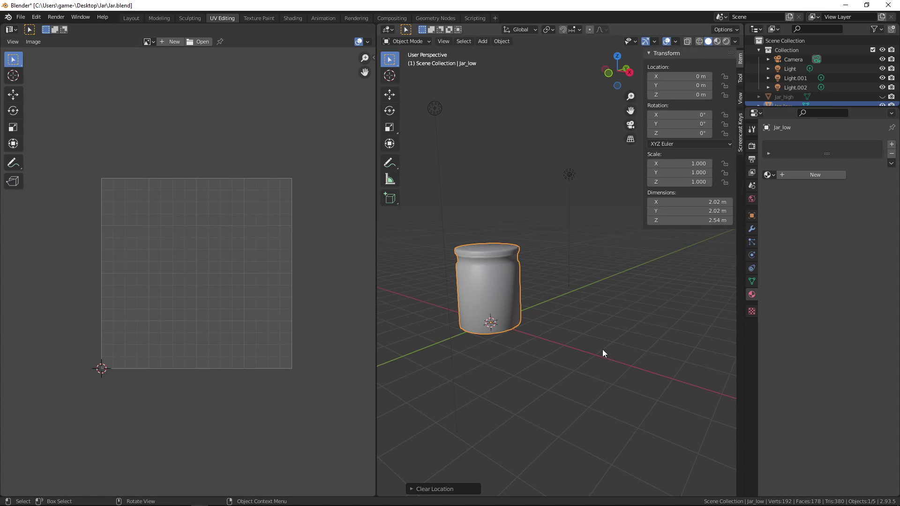
pyautogui.press('n')
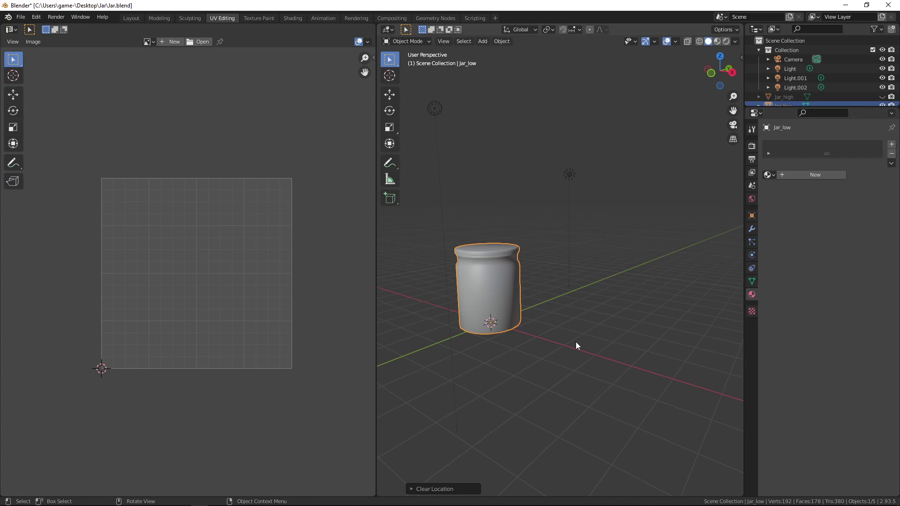